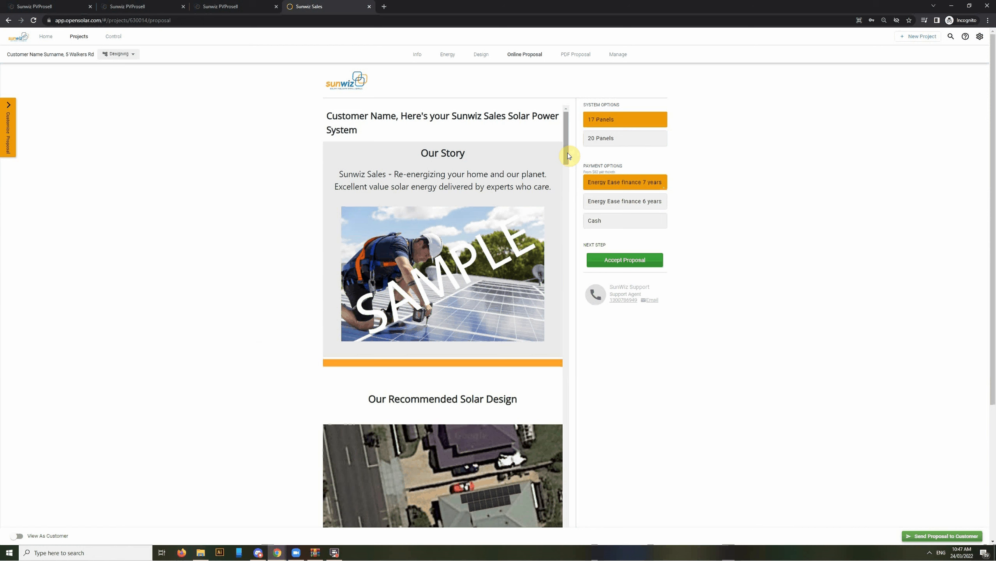
- Review the online proposal's opening sections: Our Story, Our Recommended Solar Design and Your Financials
drag(565, 148, 567, 152)
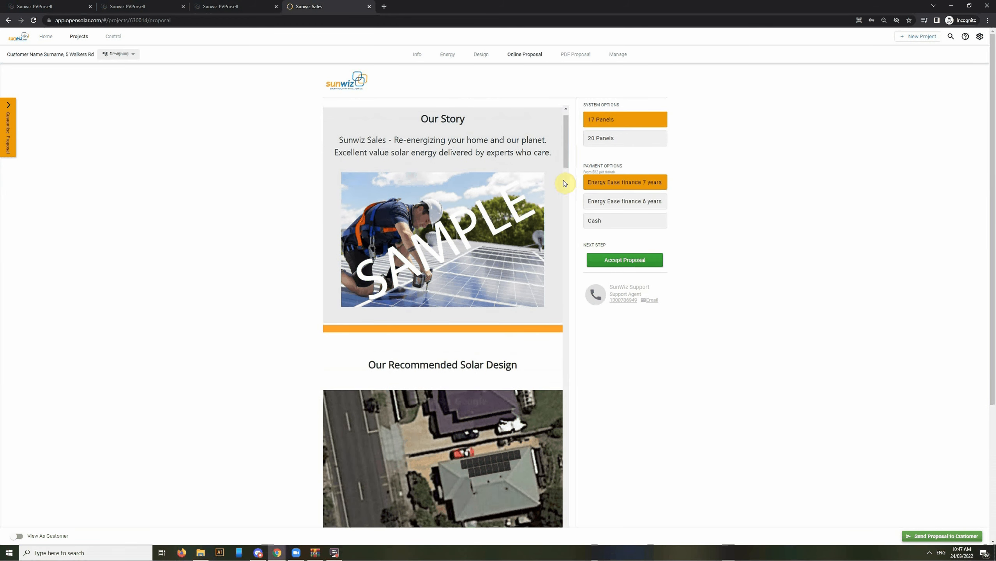
scroll(567, 169, down, 3)
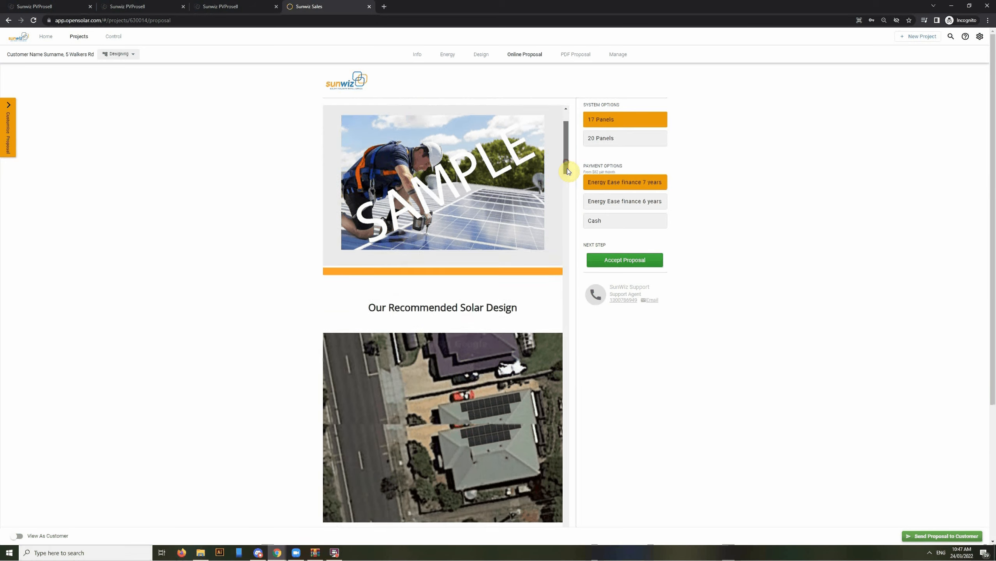
drag(568, 172, 574, 212)
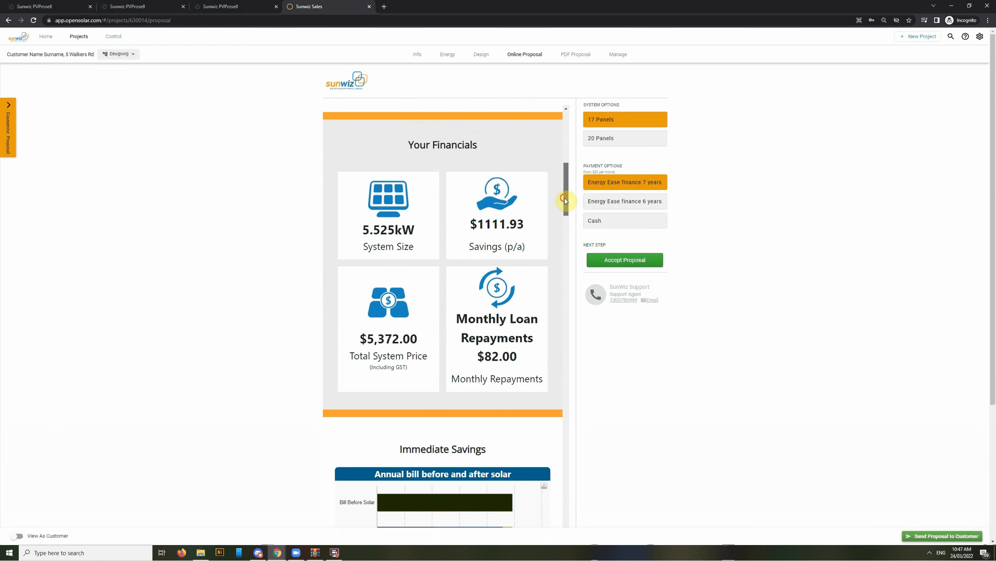
scroll(565, 200, down, 1)
- Examine the Immediate Savings chart, reading the before-solar bill and the bill, finance and savings portions after solar
drag(566, 203, 572, 231)
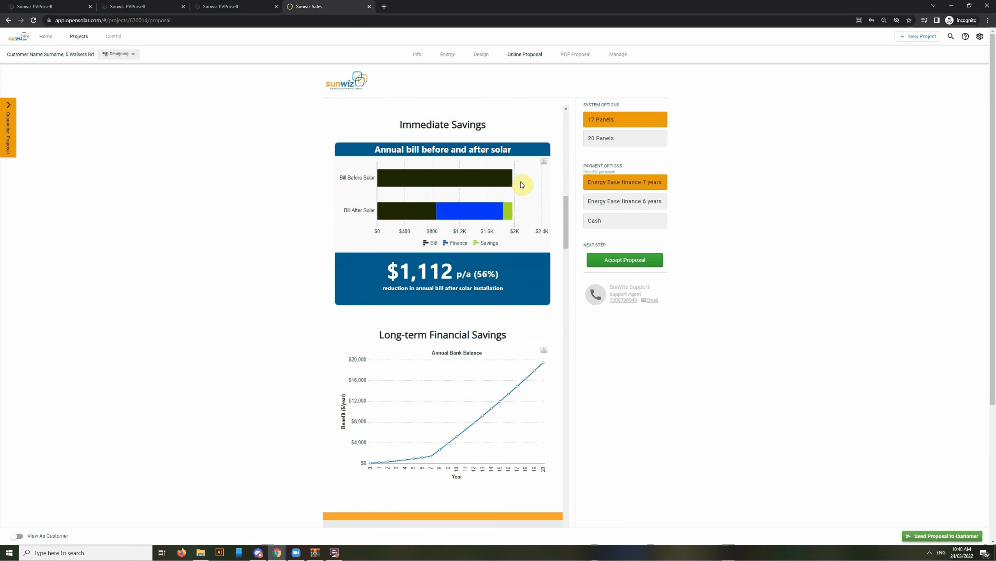
mouse_move(453, 180)
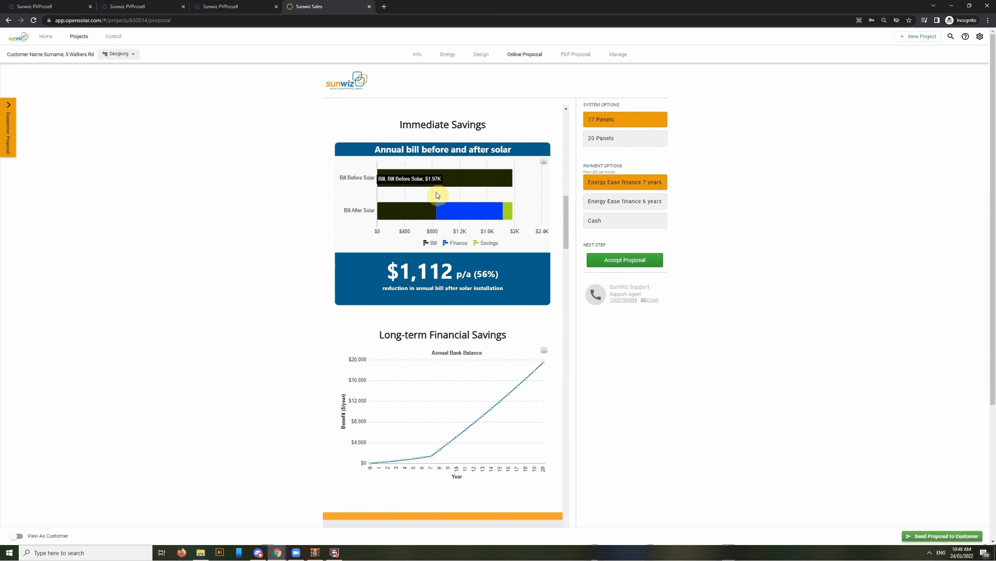
mouse_move(427, 210)
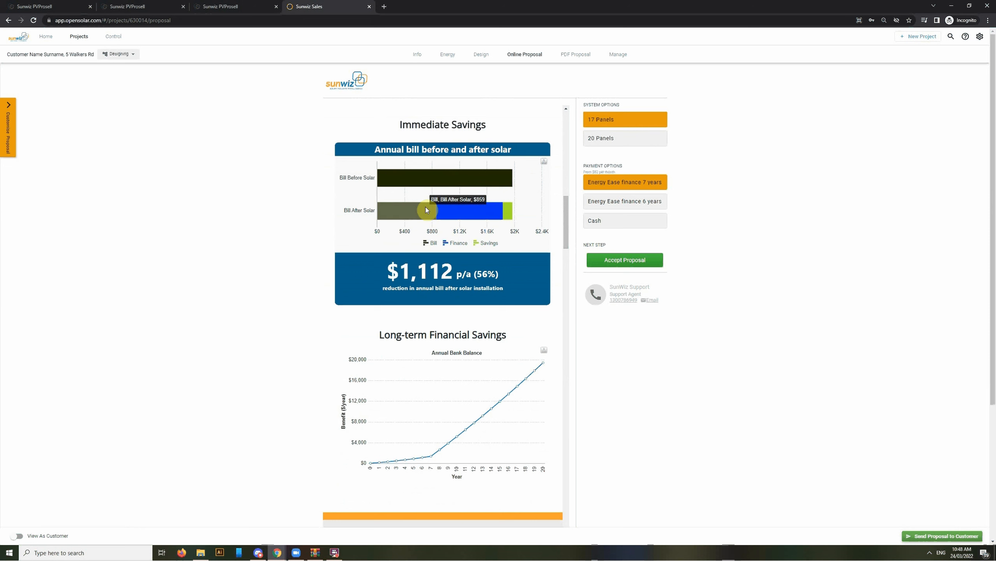
mouse_move(464, 209)
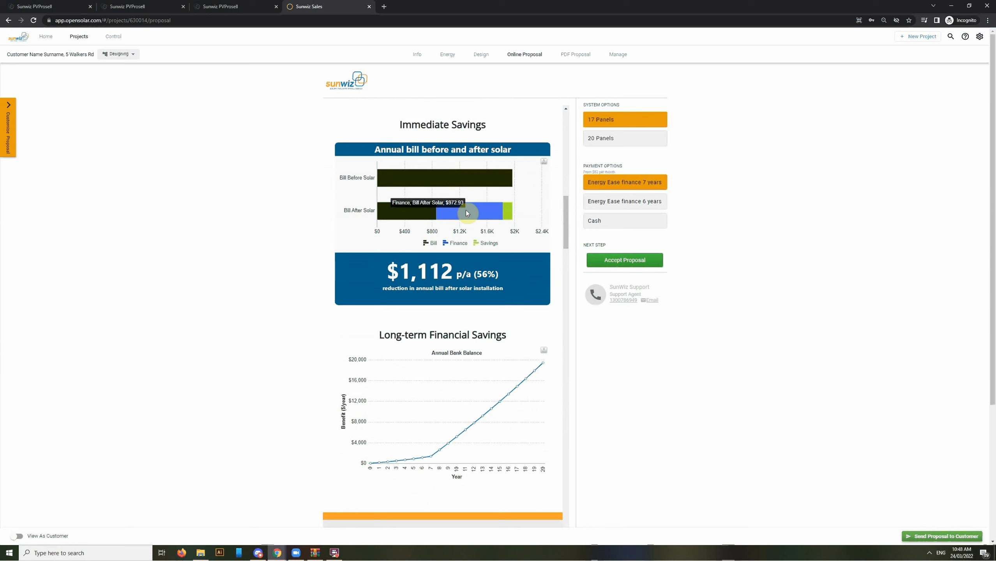
mouse_move(509, 215)
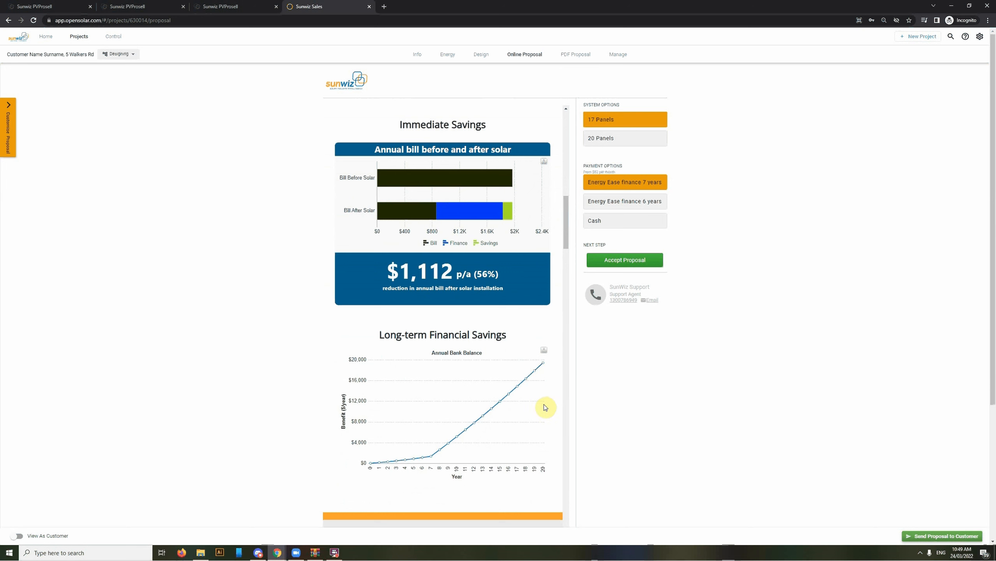
- Review the proposal's Long-term Financial Savings graph and Environmental Benefits section
scroll(553, 422, down, 5)
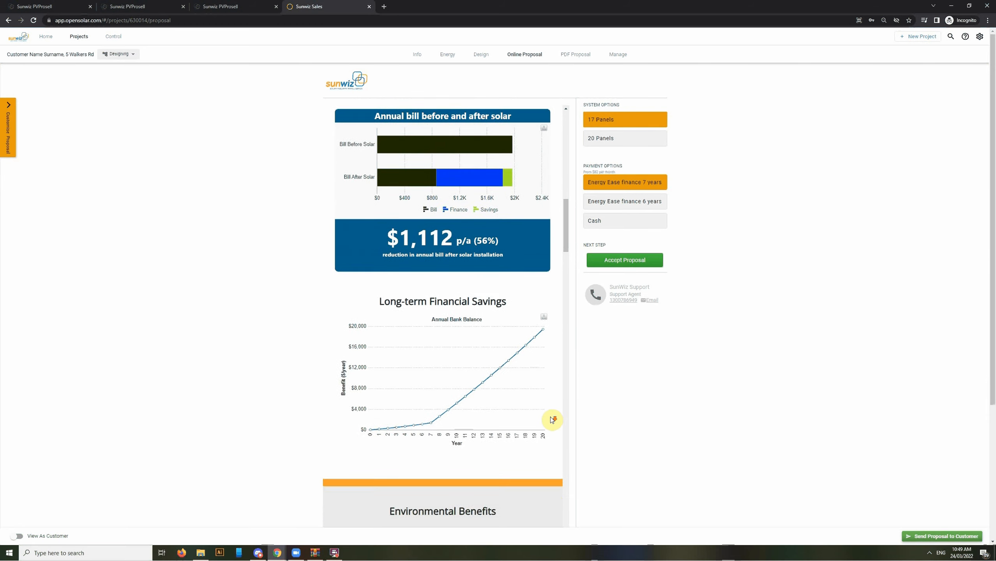
scroll(553, 412, down, 5)
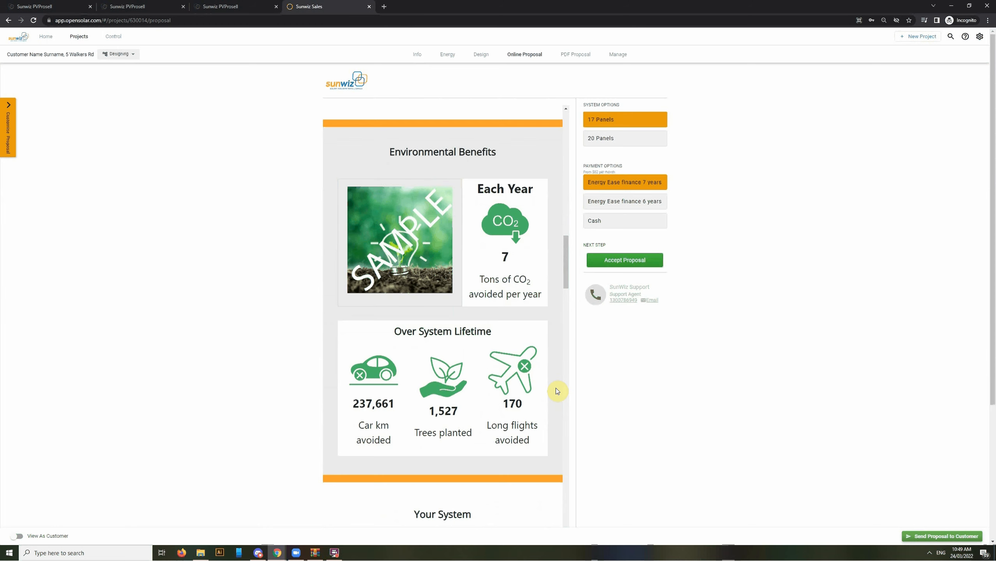
scroll(556, 390, down, 1)
scroll(555, 388, down, 3)
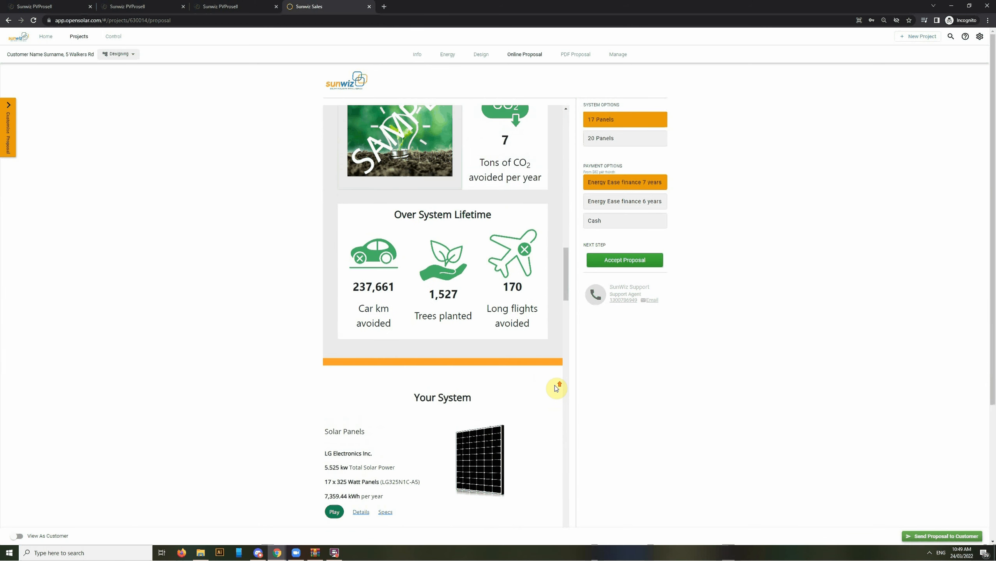
- In Your System, preview the solar panels' video and browse their details document, closing both popups
scroll(555, 388, down, 5)
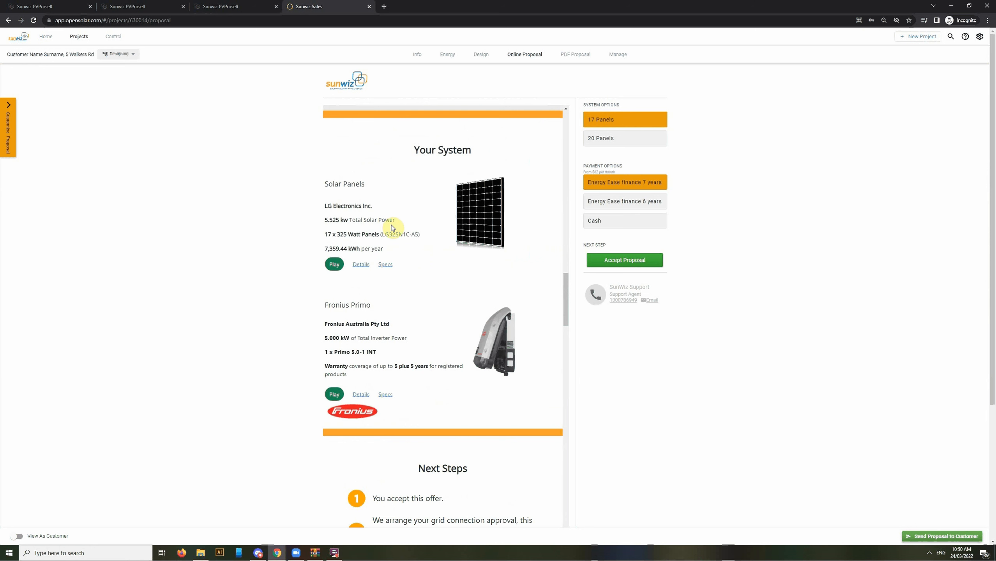
click(334, 265)
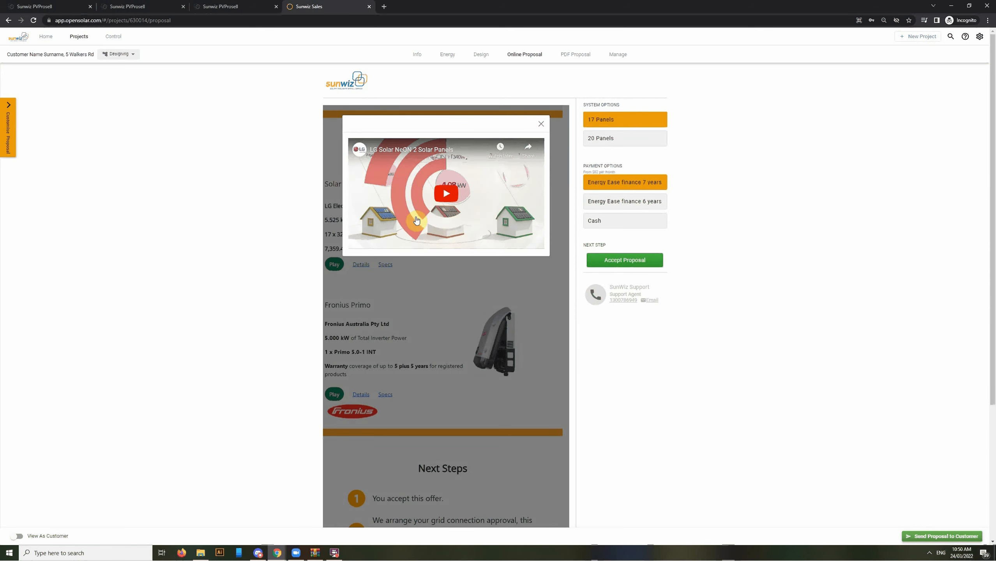
click(540, 123)
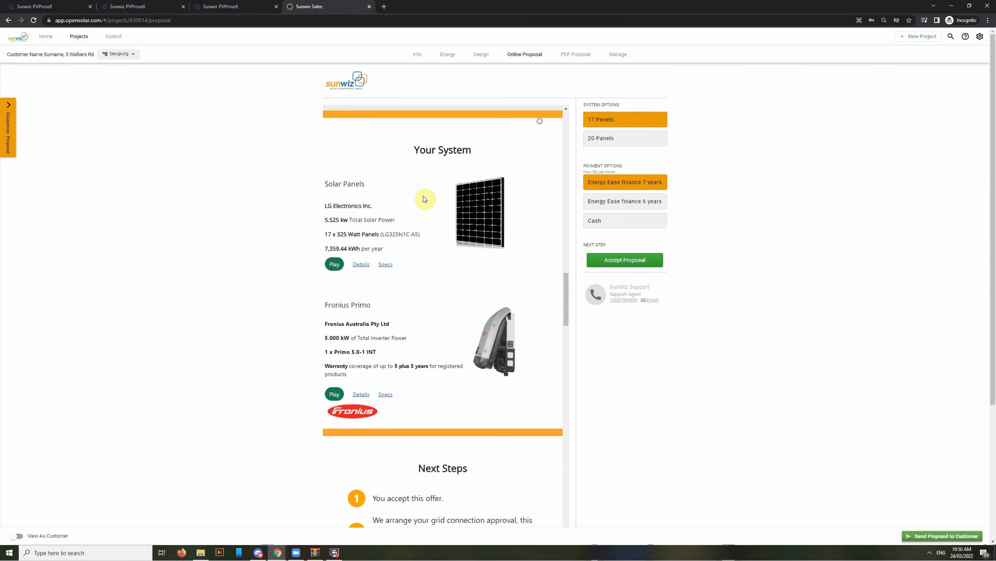
click(361, 265)
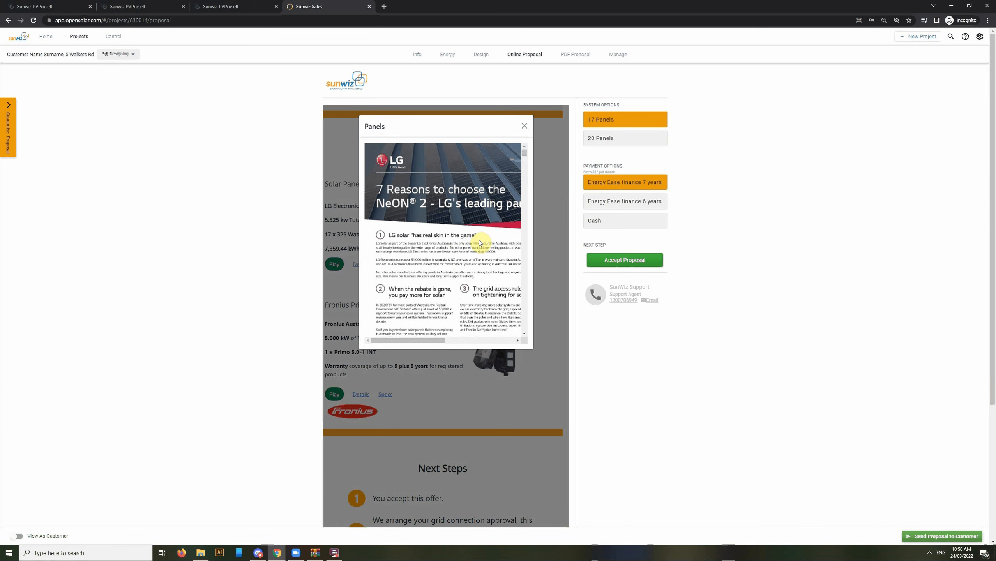
scroll(471, 255, down, 4)
scroll(467, 266, down, 10)
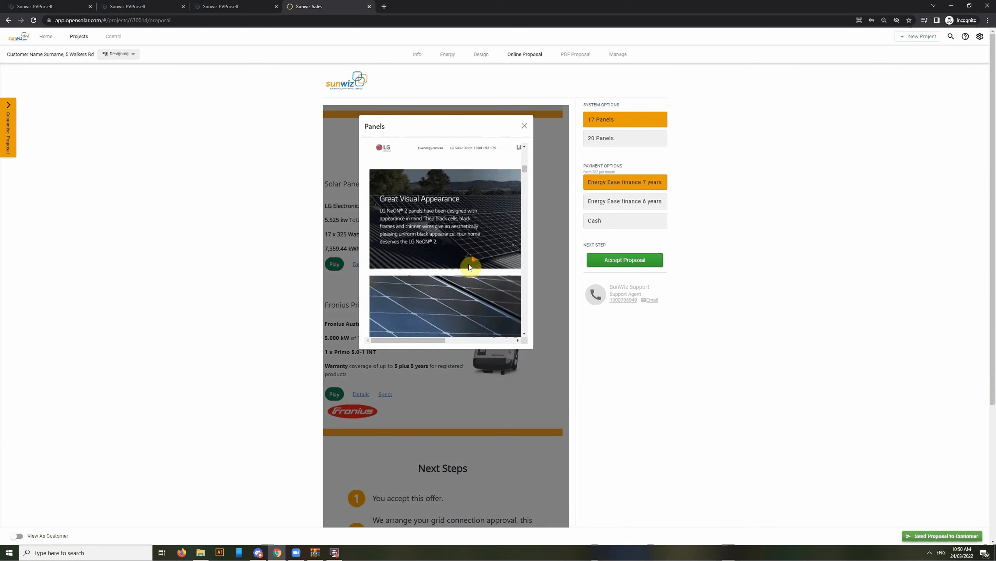
click(524, 127)
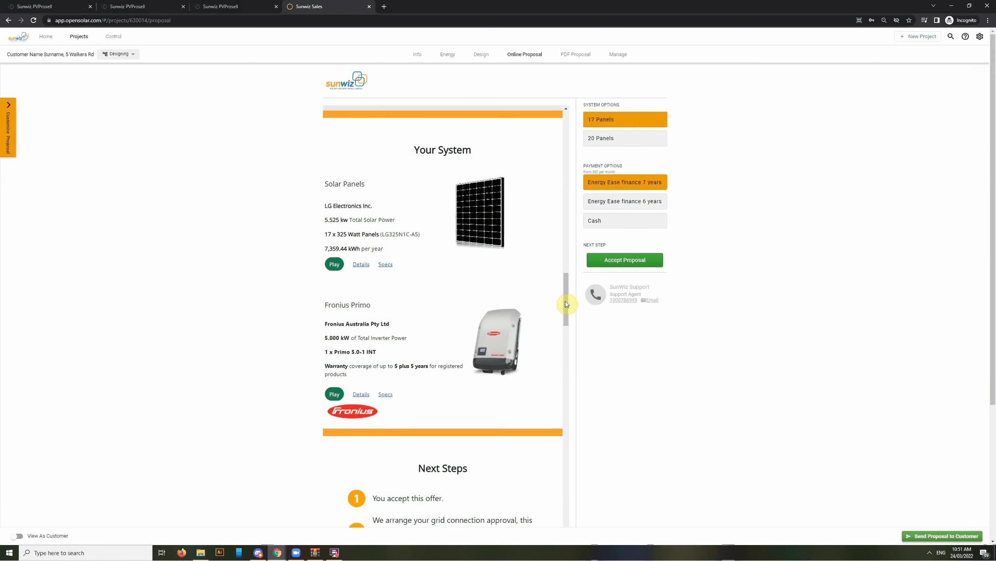
- Read the proposal's Next Steps and Our Difference sections, including the reasons to choose the company
drag(564, 301, 570, 333)
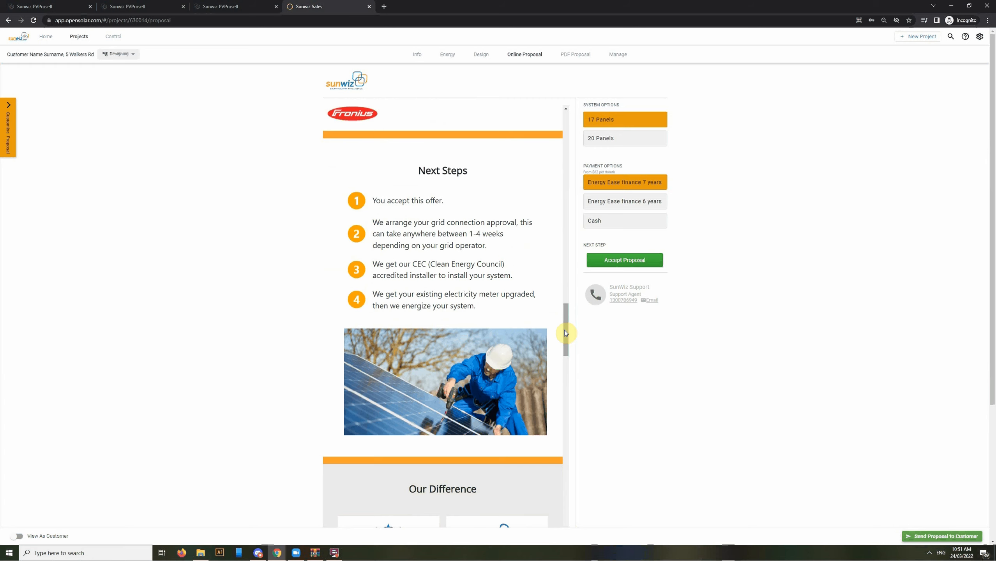
drag(565, 333, 565, 370)
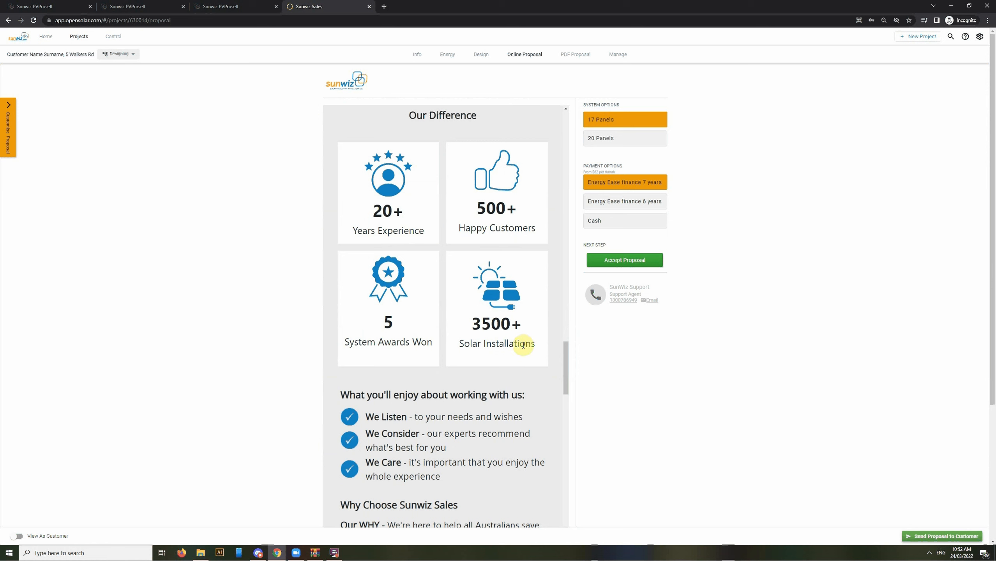
scroll(522, 345, down, 2)
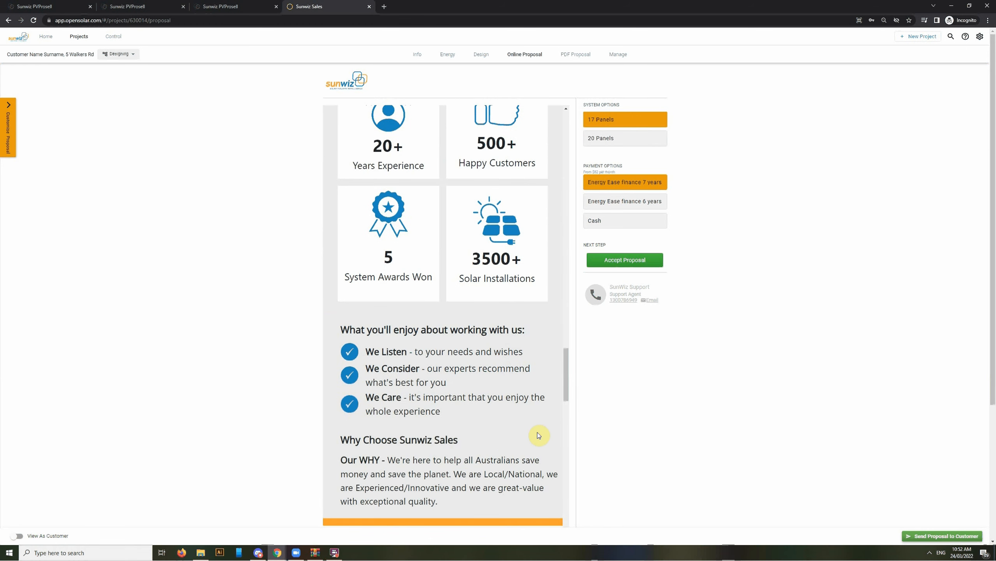
scroll(538, 436, up, 1)
- Review the customer testimonial, the energy balance and production charts, and the Comparison of Alternative Systems table
drag(565, 376, 567, 416)
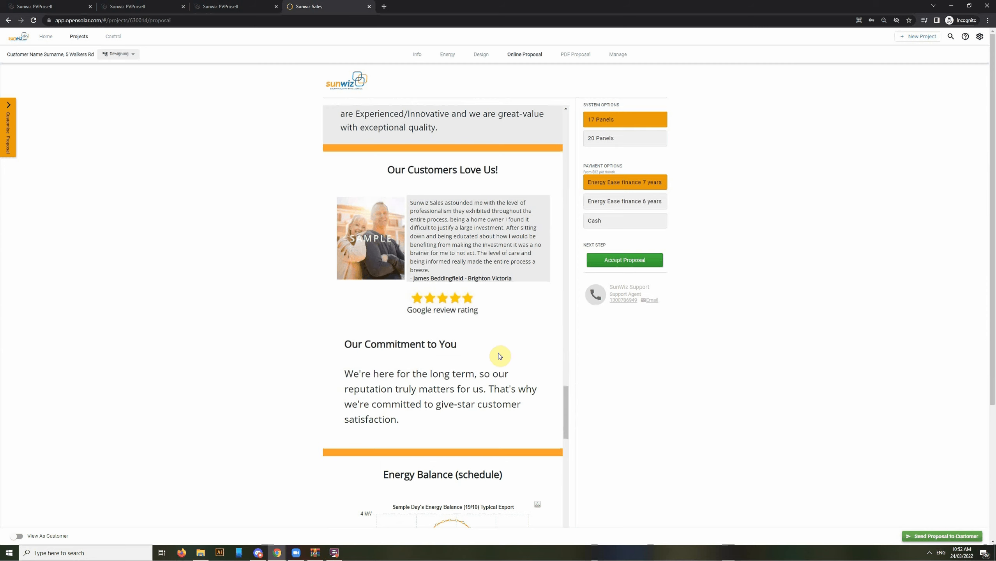
drag(566, 403, 571, 440)
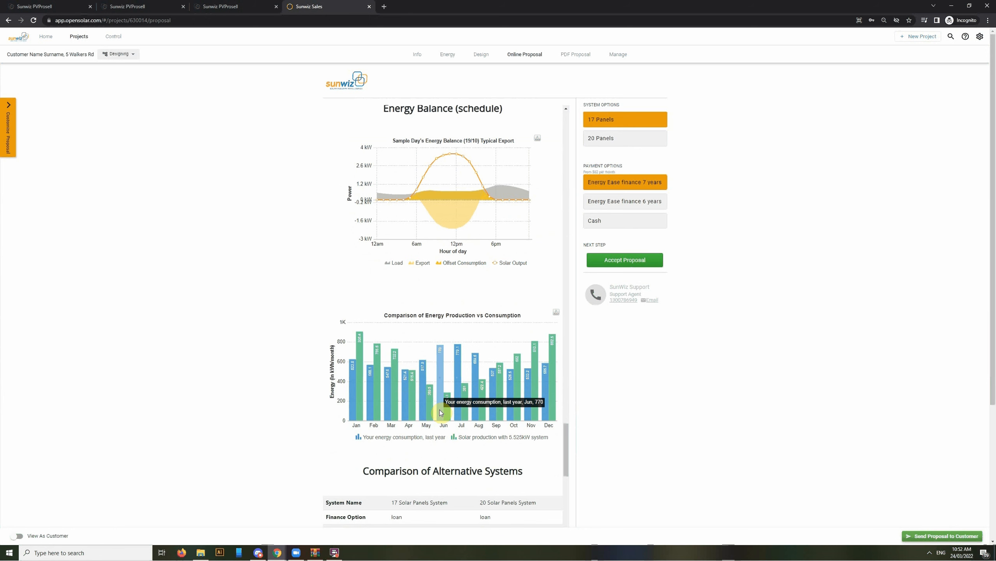
drag(566, 434, 571, 457)
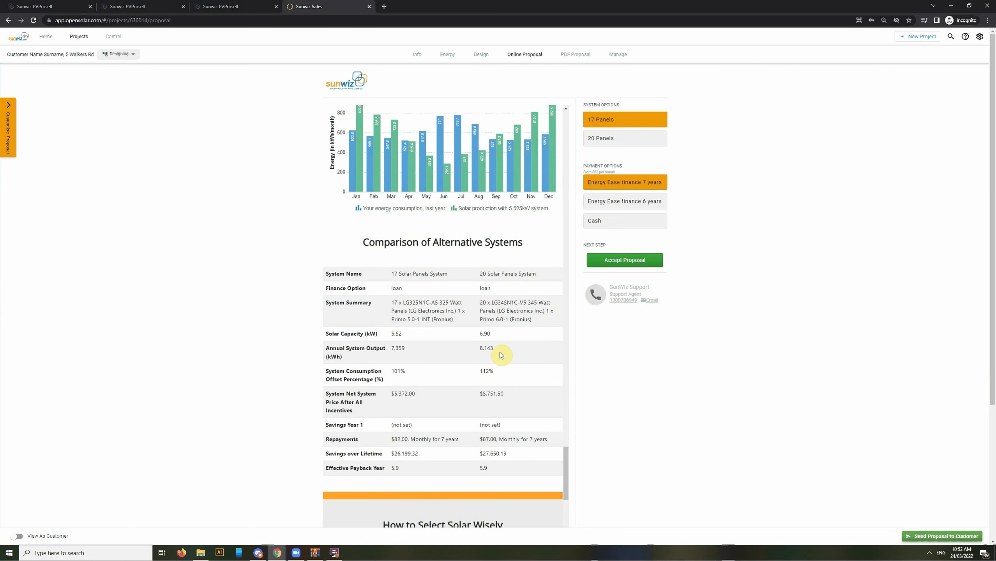
- Read the How to Select Solar Wisely guide and the retailer comparison checklist through to the proposal's end
drag(567, 453, 568, 495)
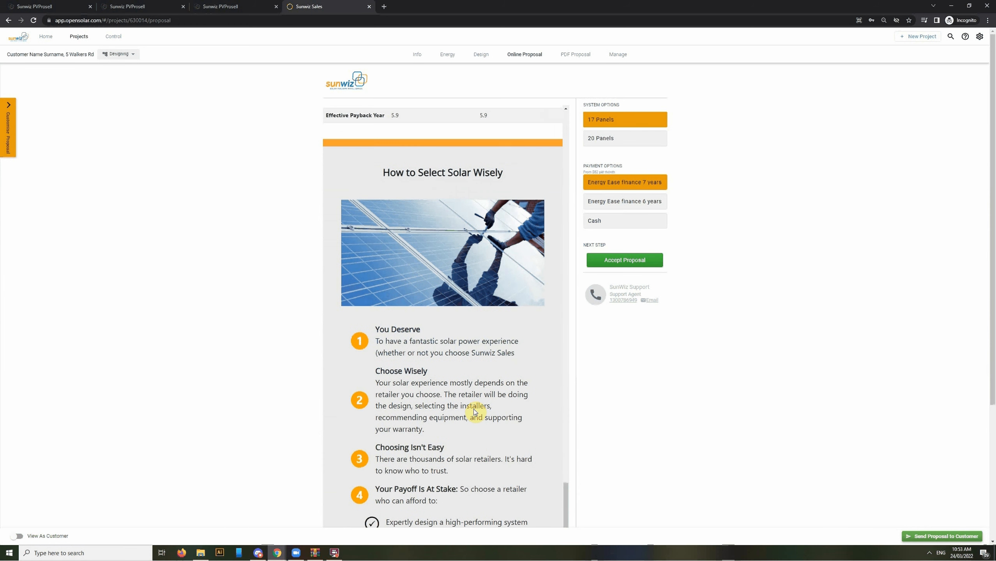
scroll(554, 489, down, 2)
scroll(554, 489, down, 10)
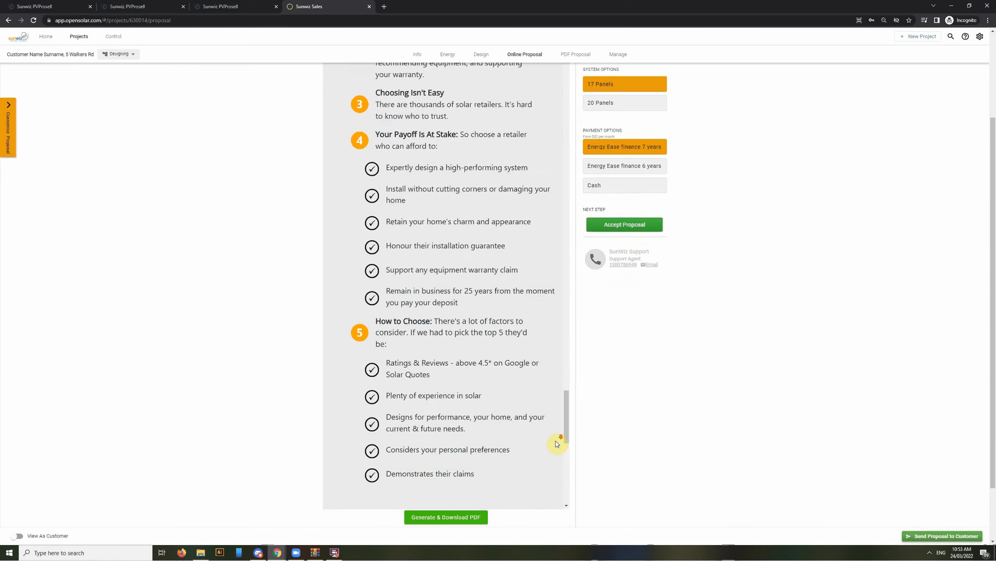
scroll(546, 431, down, 3)
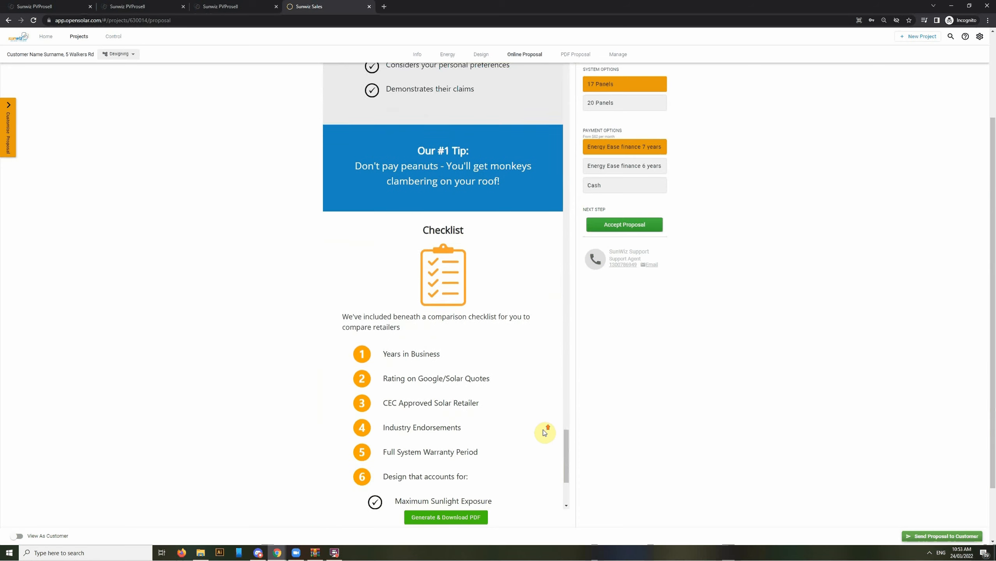
scroll(541, 433, down, 1)
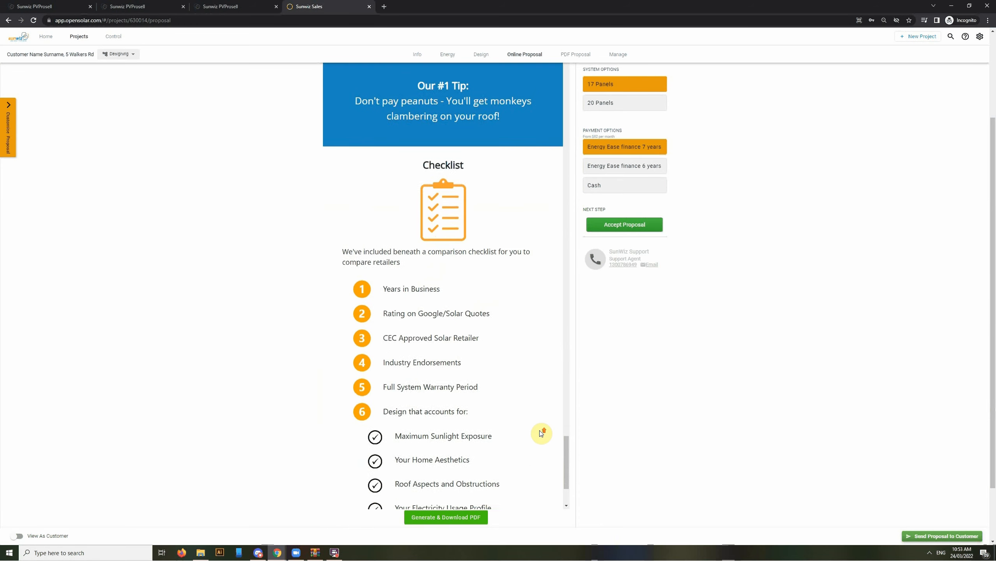
drag(563, 451, 567, 465)
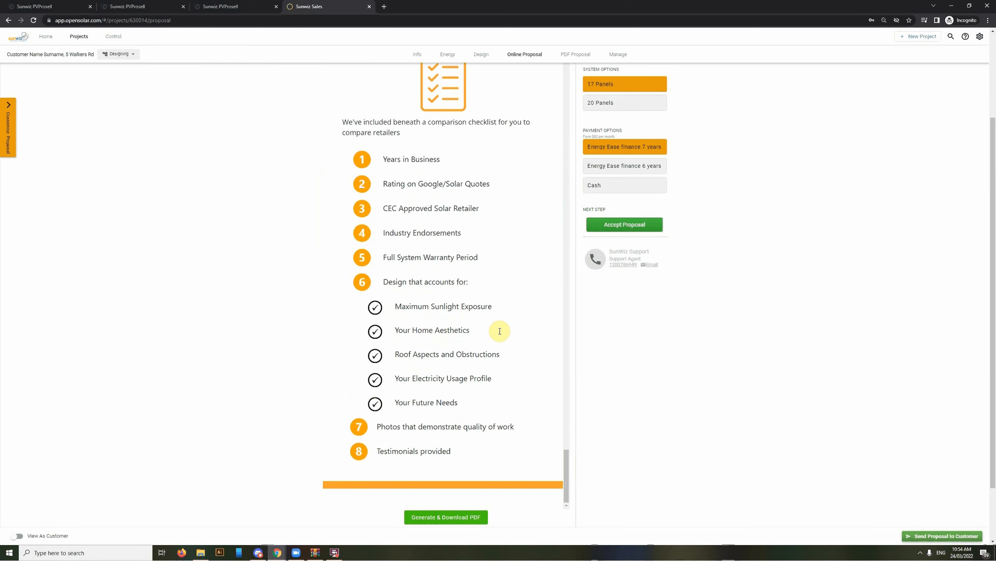
- Switch to the Irresistible Proposal template (Residential - backup) in Sunwiz PVProsell and review page 1's text fields and placeholders
key(ctrl+shift+Tab)
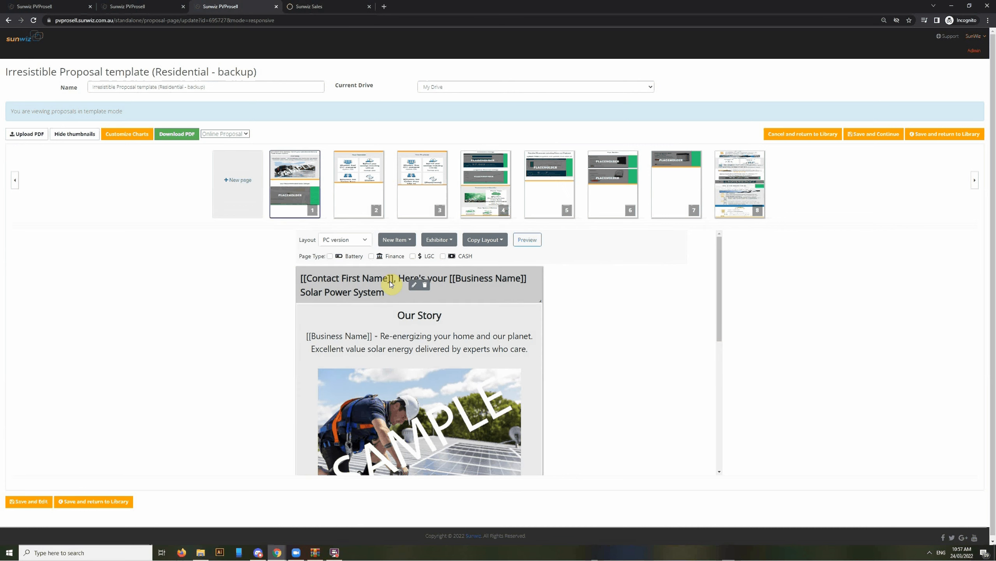
click(424, 284)
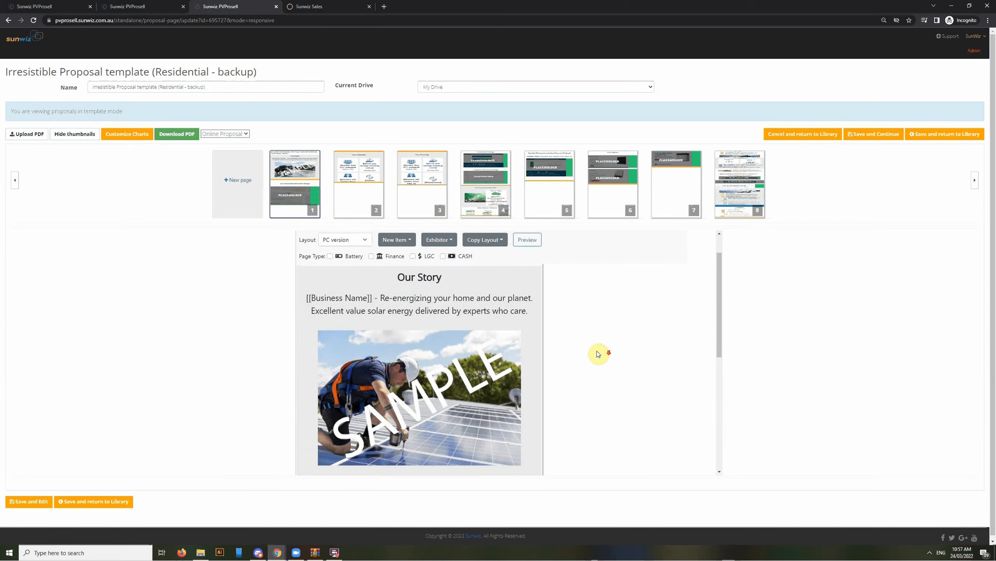
scroll(598, 354, down, 2)
scroll(560, 344, up, 3)
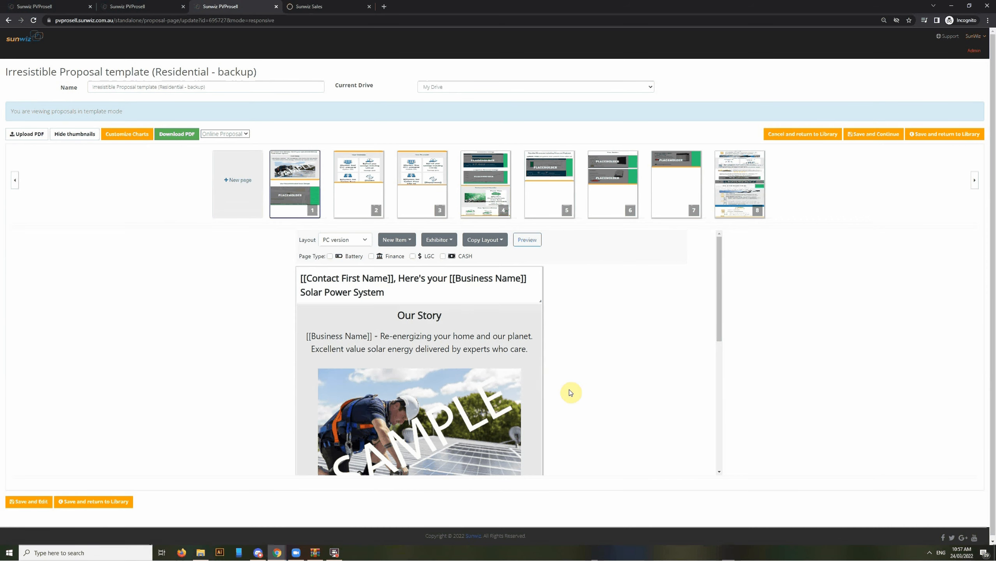
scroll(570, 393, down, 3)
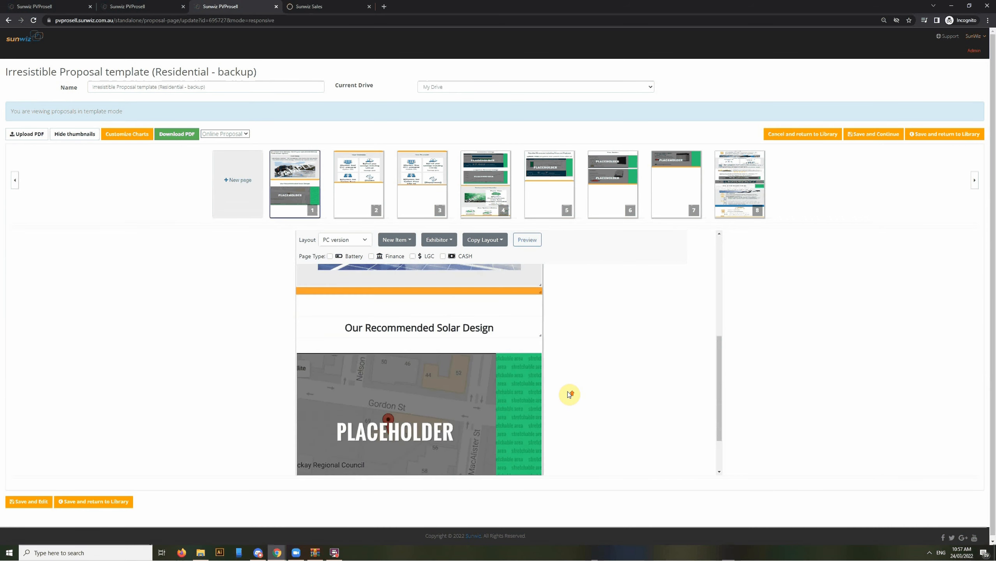
scroll(569, 394, down, 2)
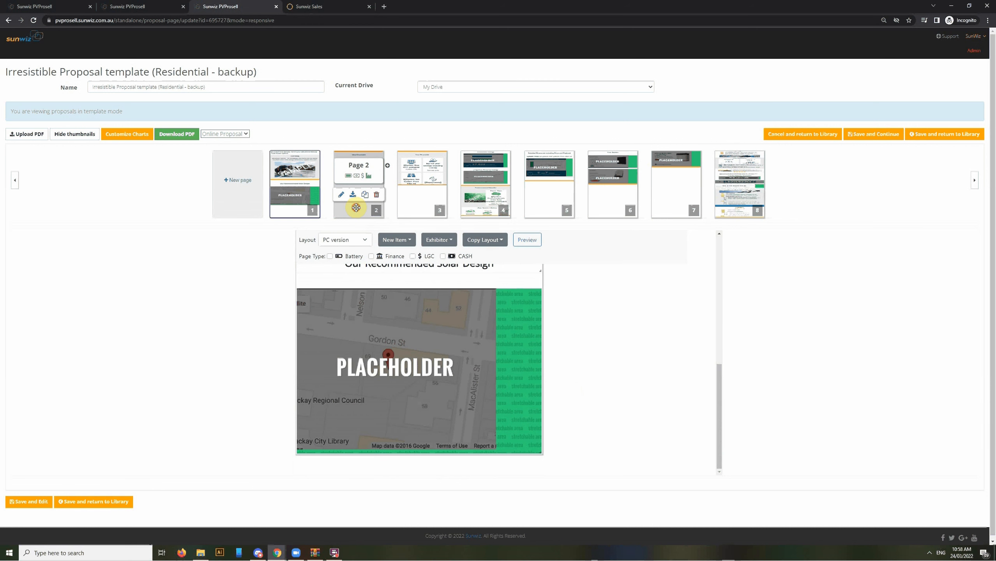
- Open page 2 of the template and examine the Your Financials tiles and their data fields
click(363, 217)
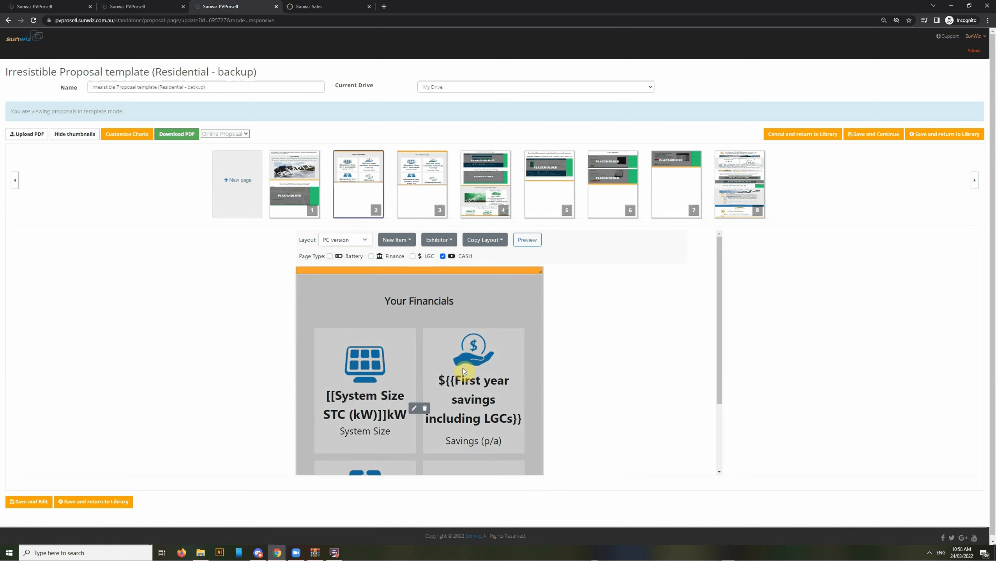
scroll(462, 381, down, 1)
scroll(503, 386, down, 1)
scroll(516, 377, up, 1)
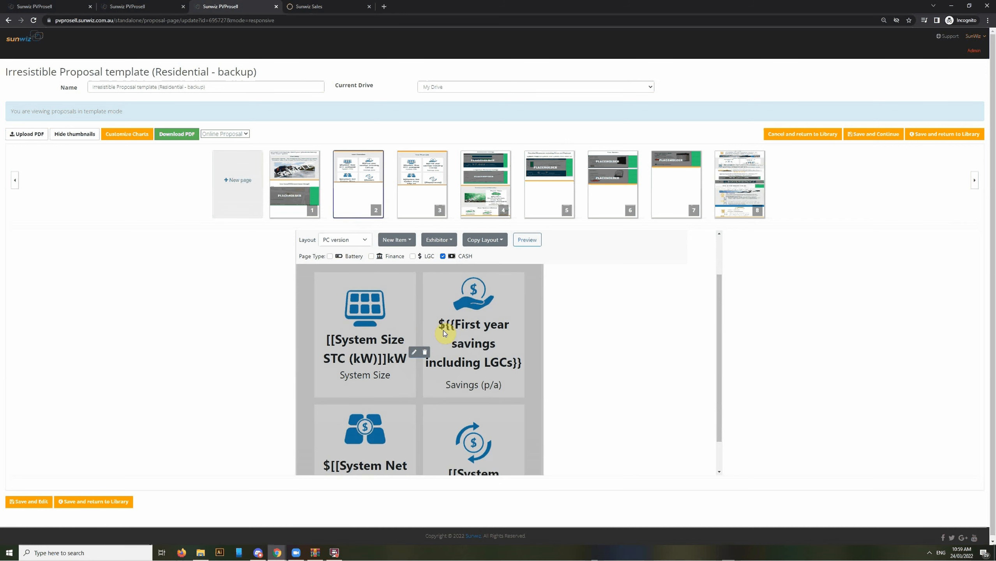
- Open template pages 3 and 4 and review the finance tiles, savings chart placeholders and Environmental Benefits section
click(422, 181)
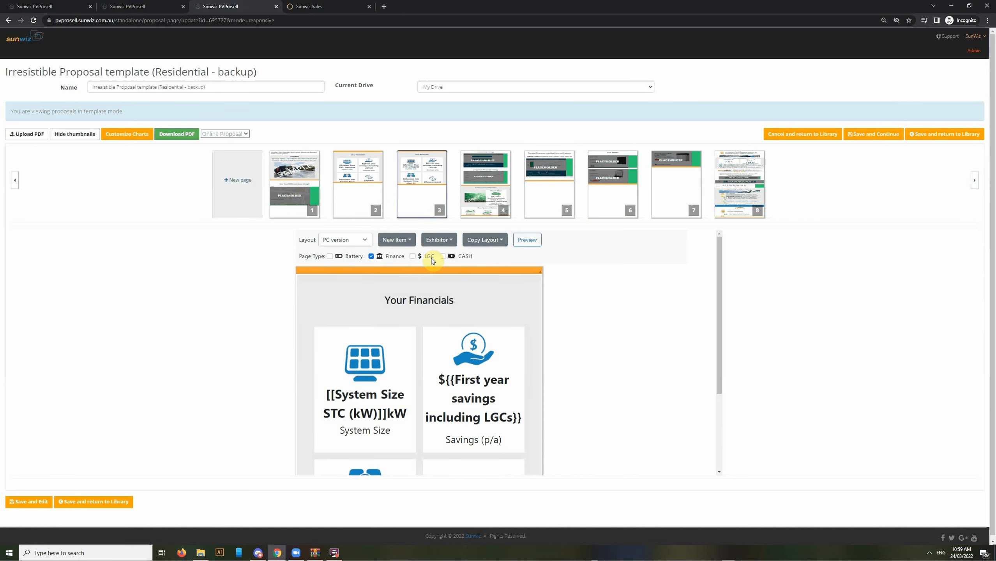
click(472, 215)
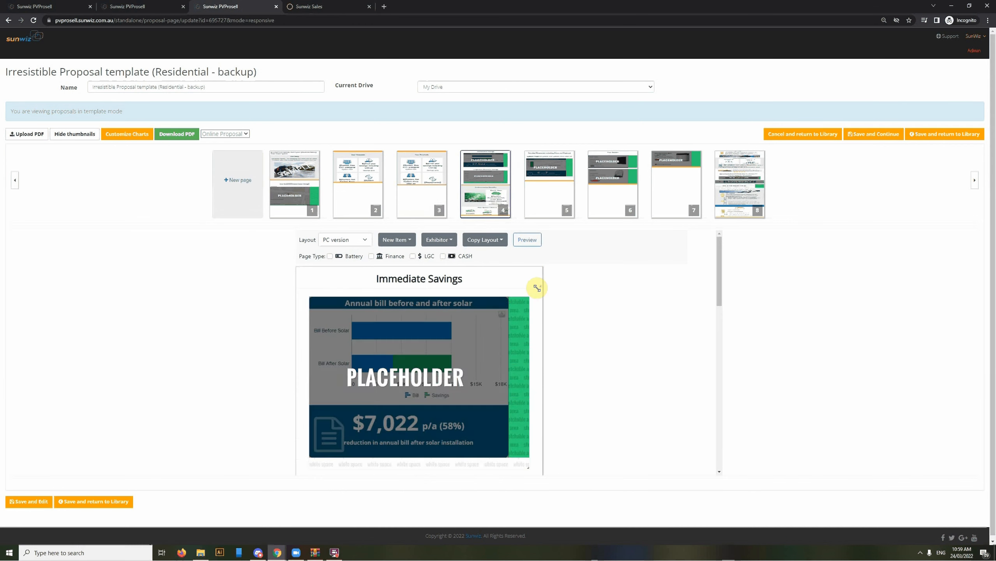
scroll(528, 330, down, 1)
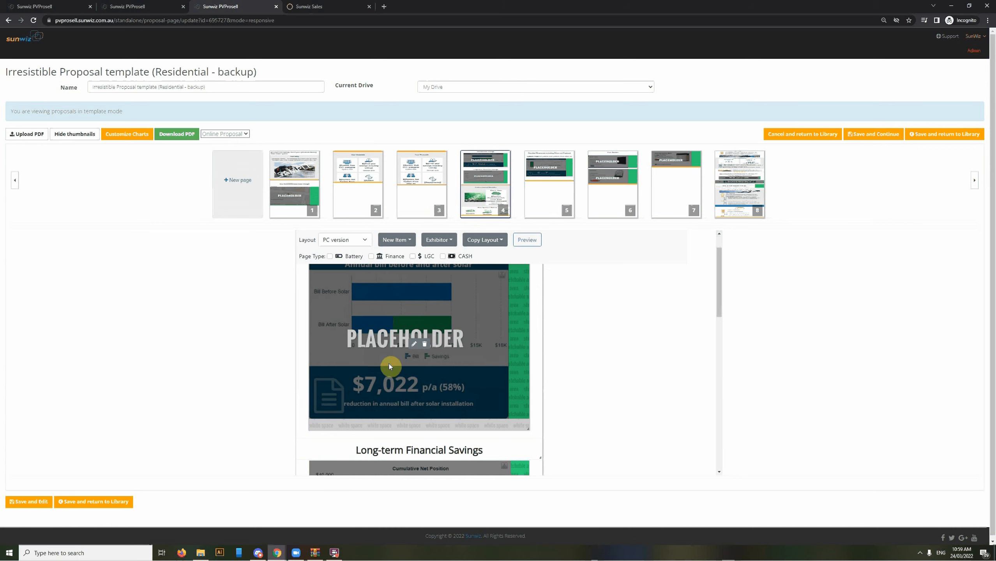
scroll(389, 366, down, 4)
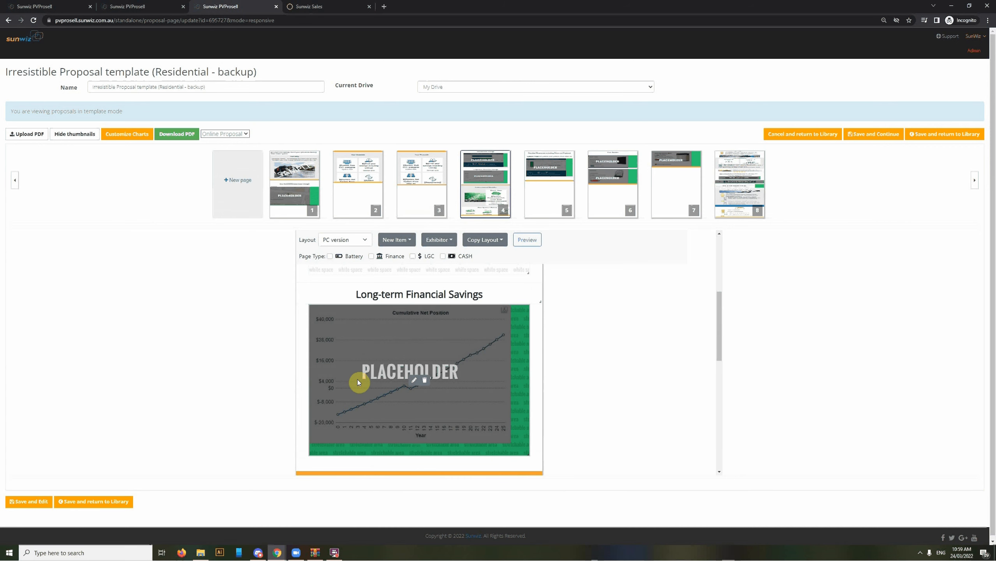
scroll(457, 405, down, 8)
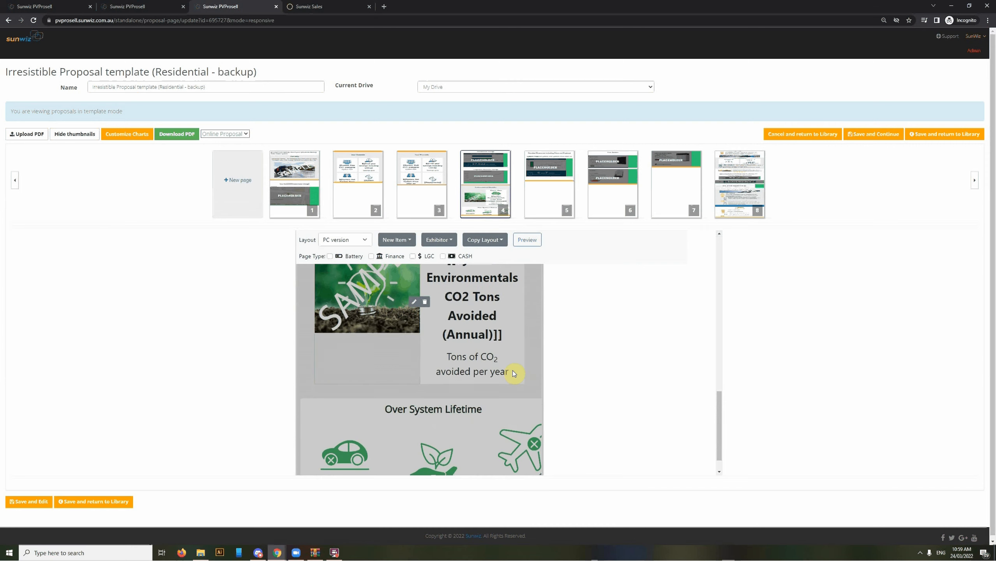
scroll(507, 358, up, 1)
scroll(500, 372, down, 1)
scroll(500, 377, up, 6)
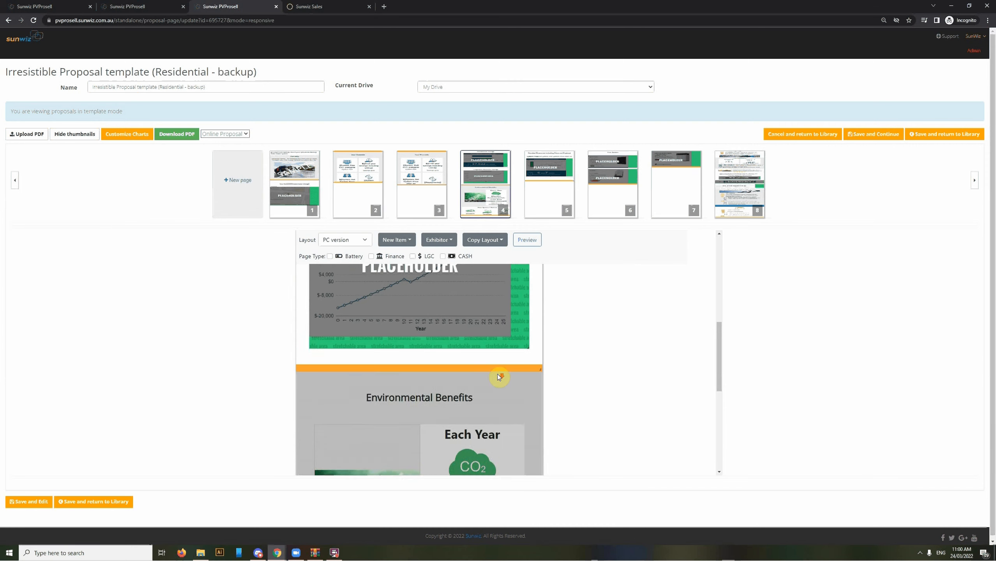
- Examine page 5's detailed financials, page 6's solar panel and inverter placeholders, and the available Exhibitor component types
click(547, 214)
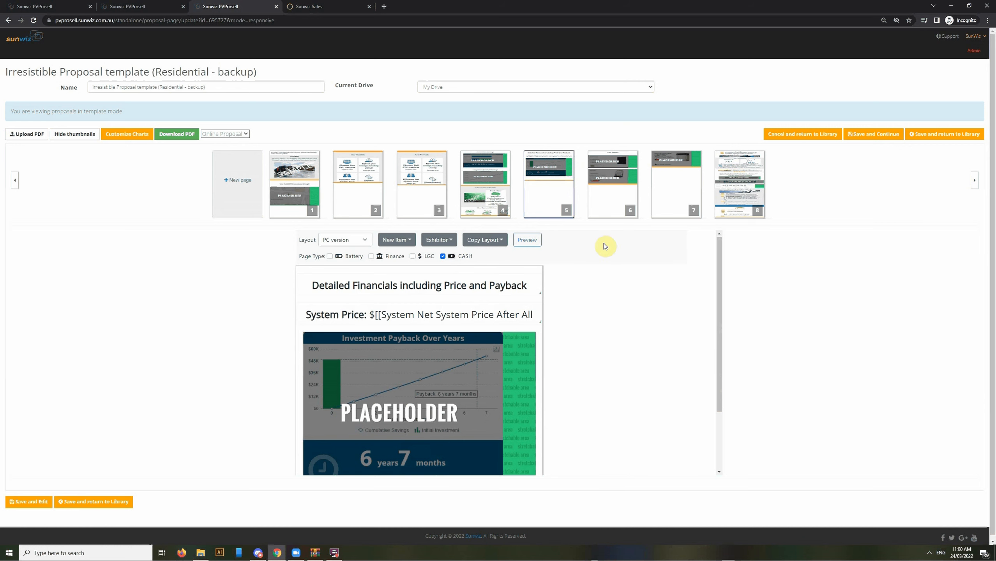
click(606, 218)
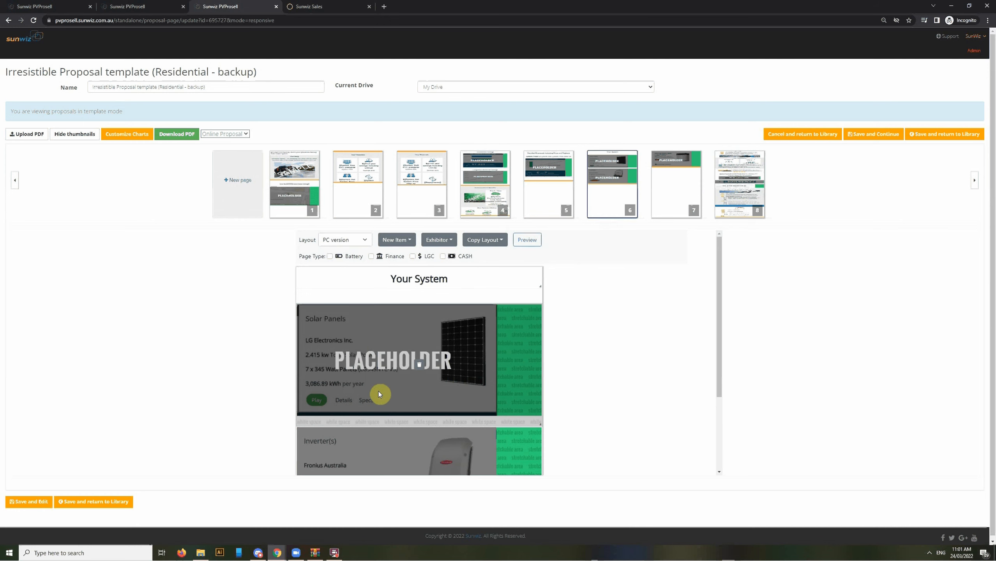
scroll(440, 374, down, 3)
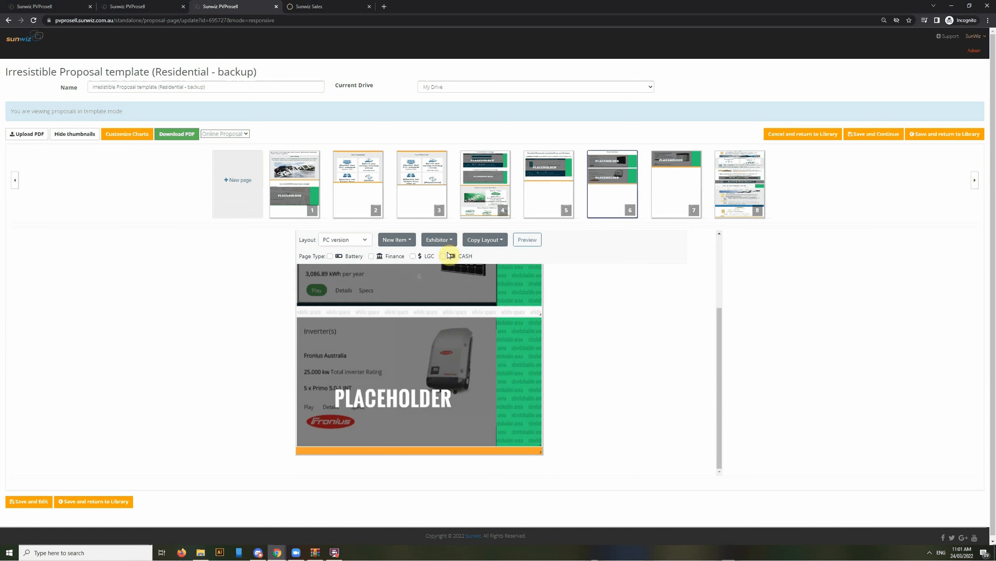
click(442, 241)
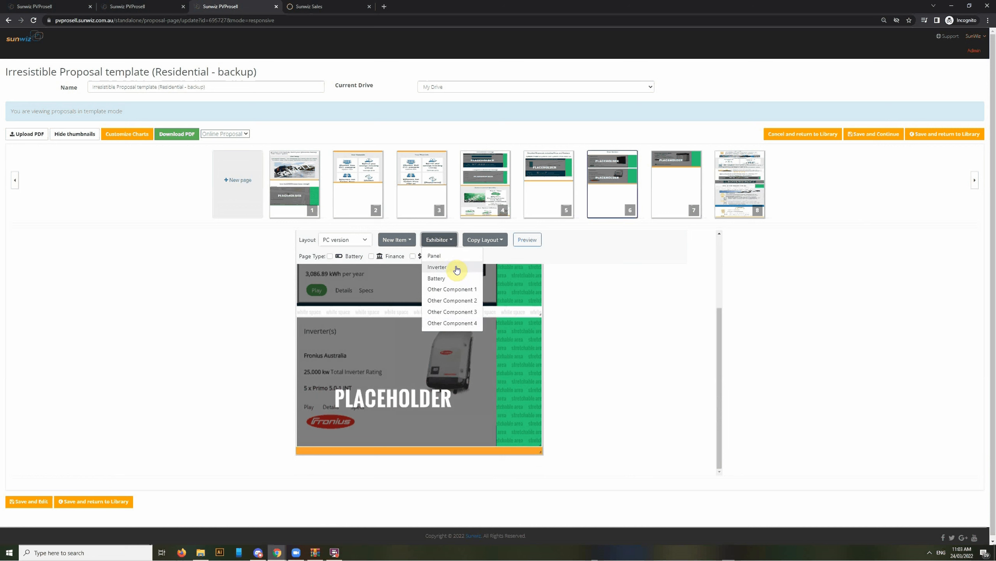
- Add a Text / WYSIWYG item below the inverter placeholder on page 6 and stretch it to the full page width
click(400, 240)
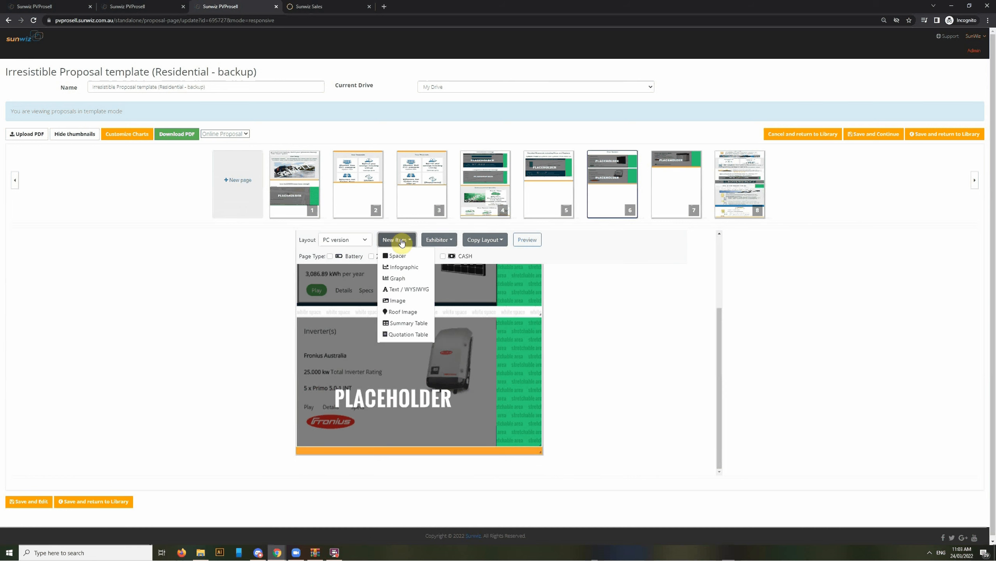
click(420, 289)
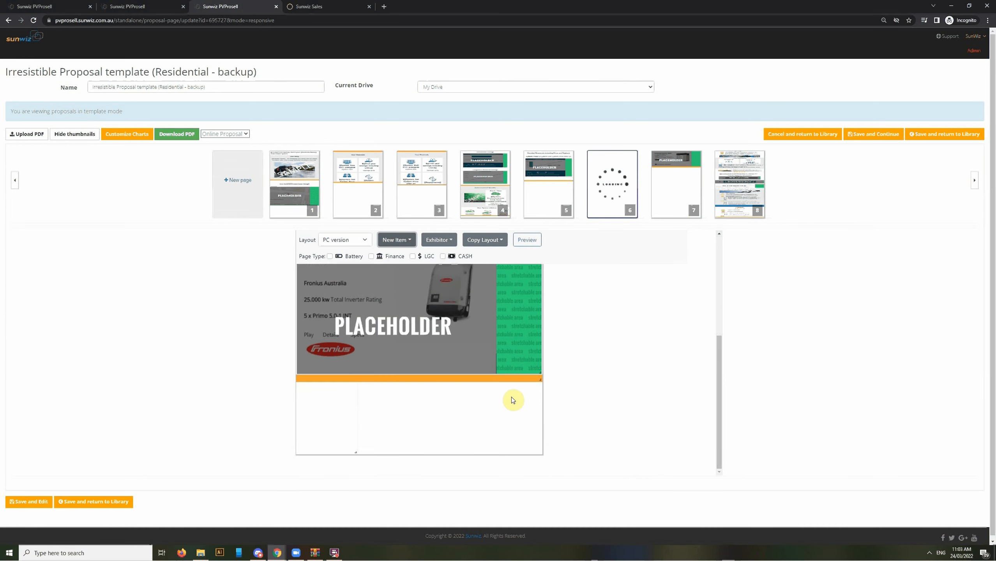
mouse_move(334, 418)
drag(354, 452, 541, 462)
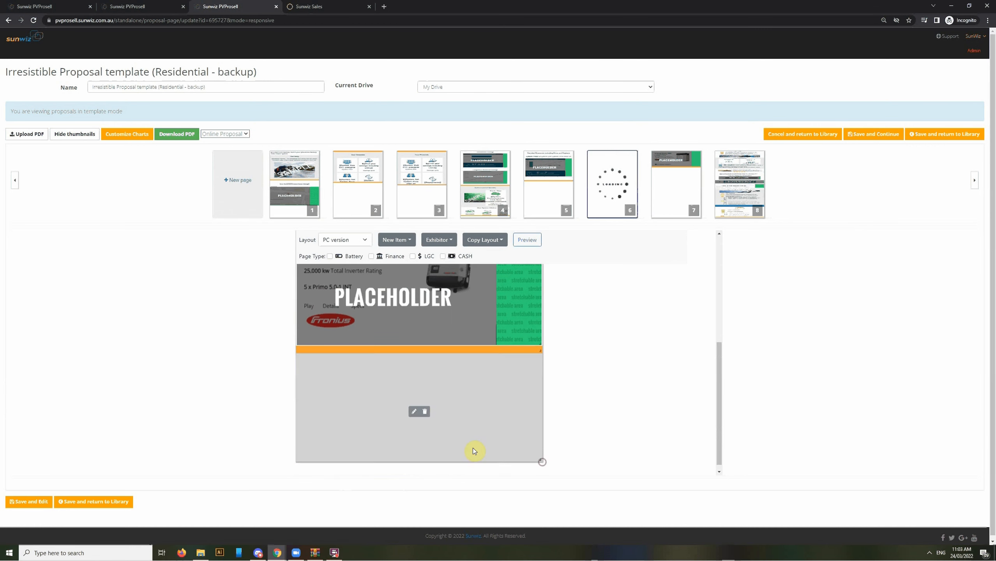
- Edit the new text item, search the project output fields for "panel" and insert Panel System Module Manufacturer
click(414, 408)
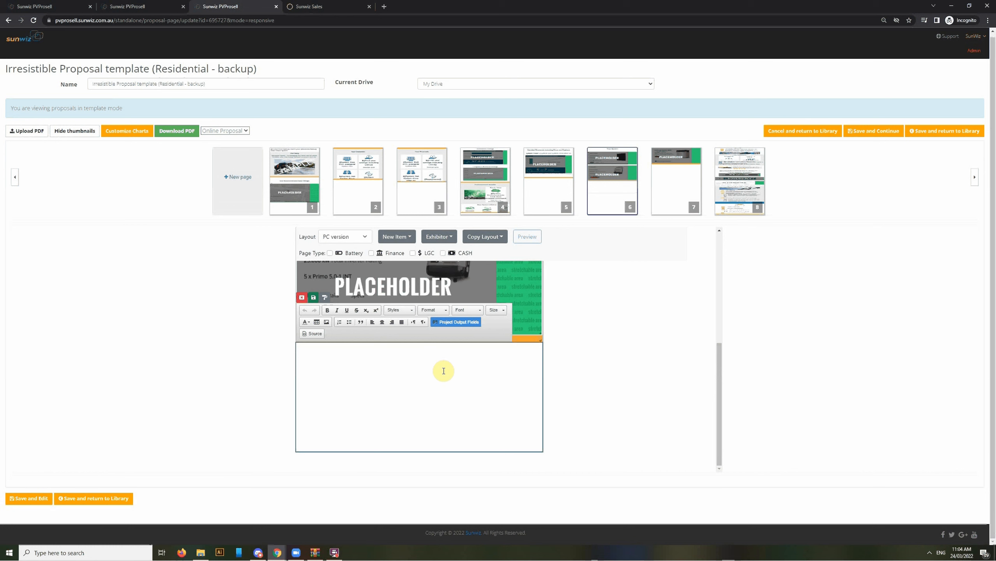
click(463, 323)
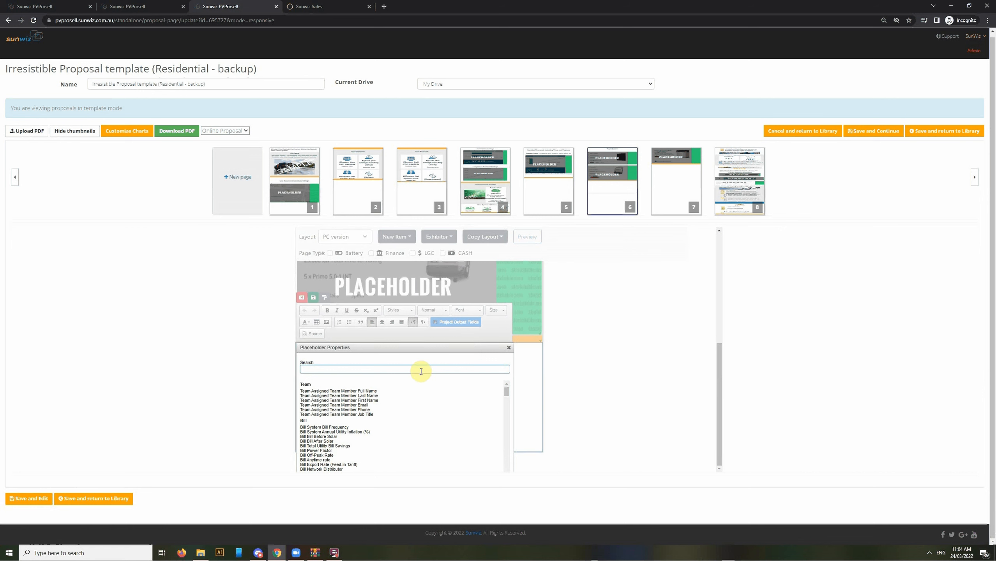
text(panel)
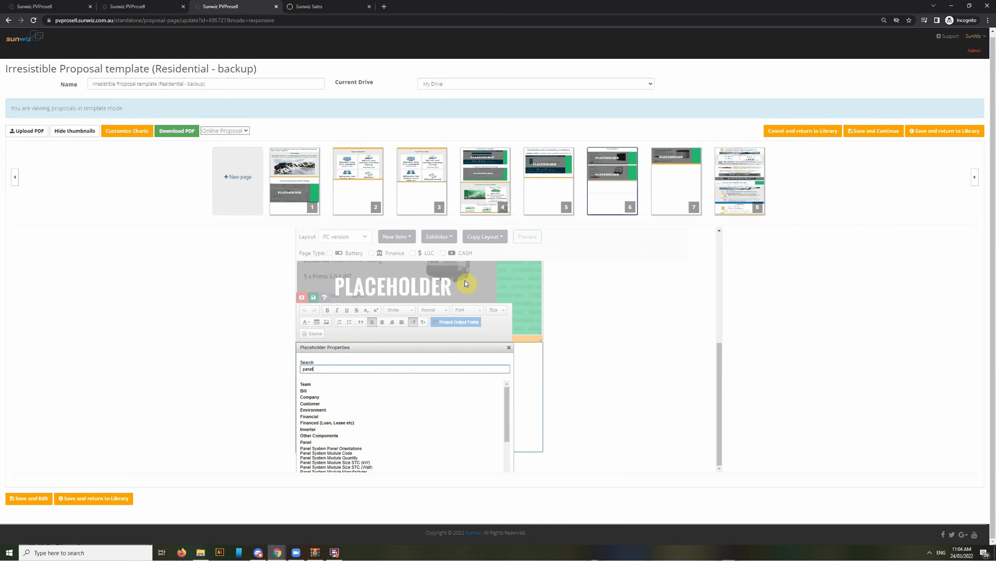
scroll(412, 426, down, 1)
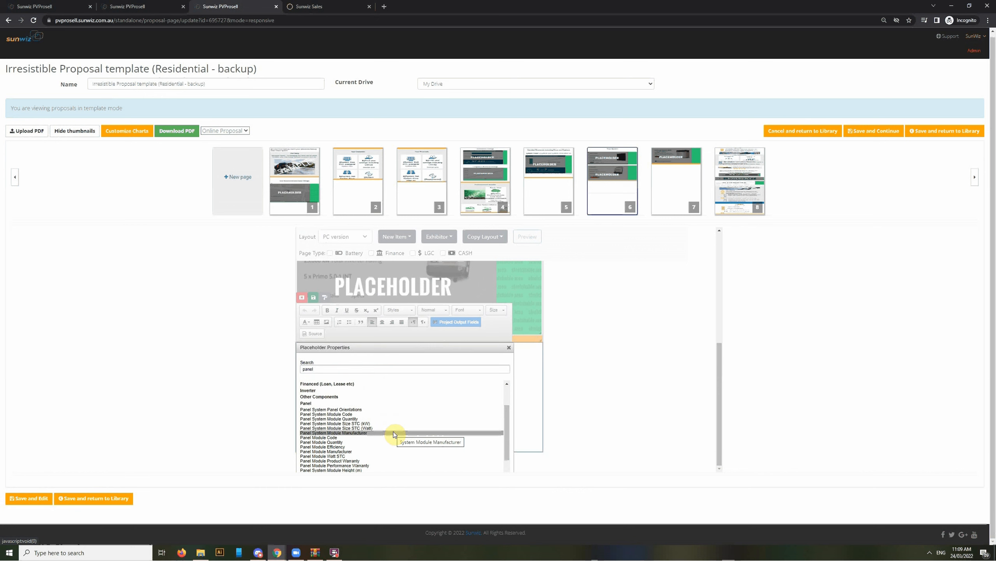
click(393, 432)
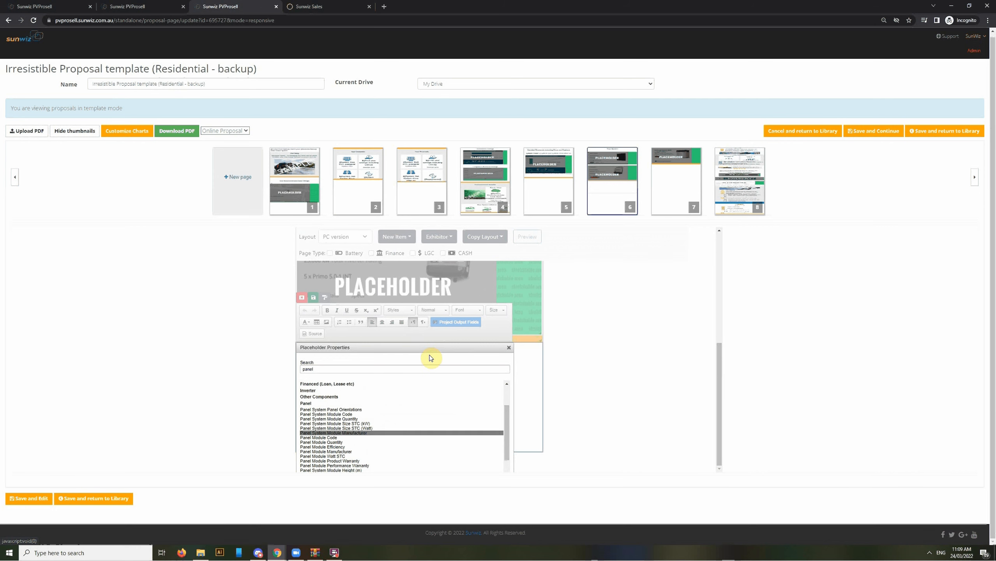
drag(428, 348, 442, 306)
click(486, 465)
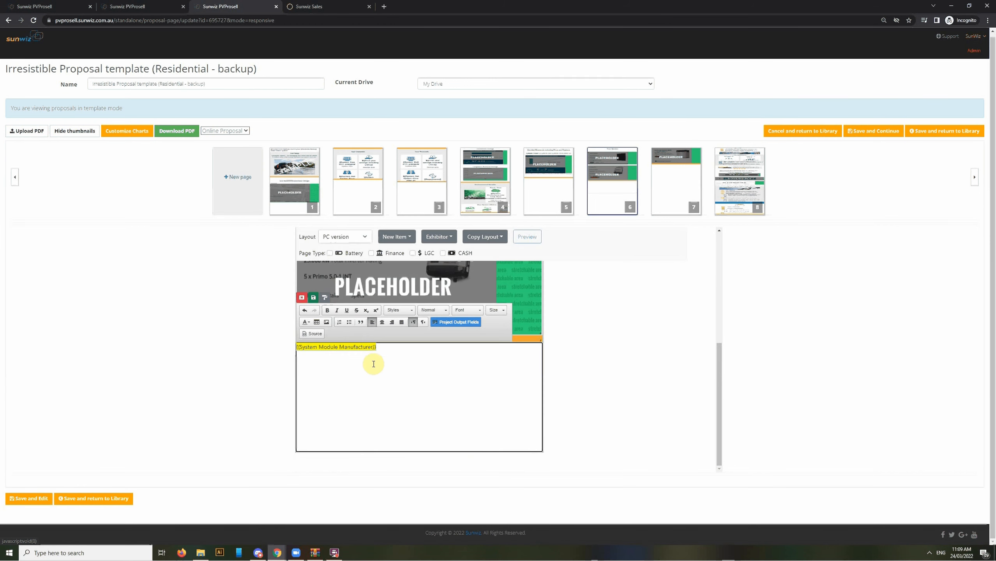
- Centre the System Module Manufacturer field and set its text size to 36px
click(352, 348)
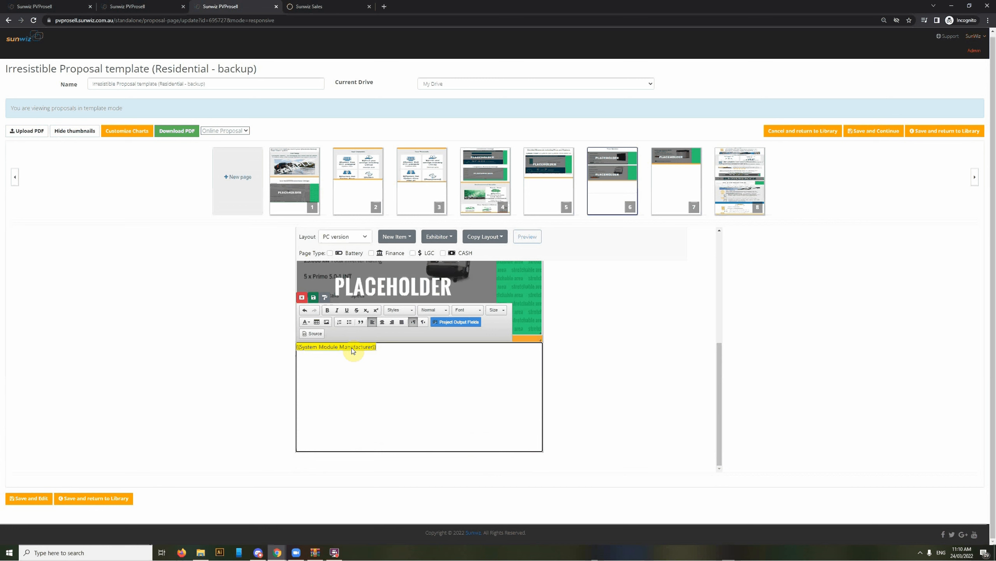
click(383, 323)
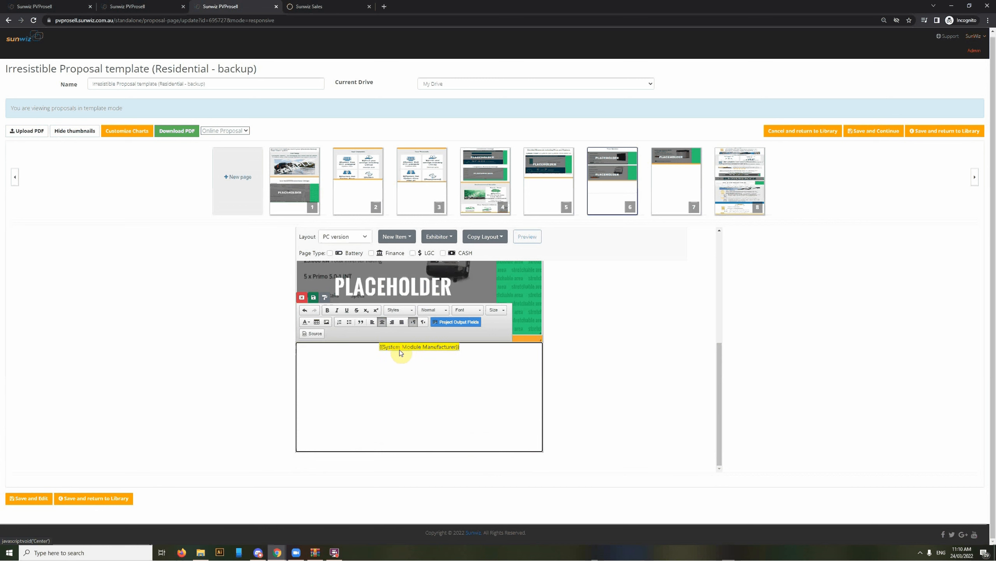
click(500, 312)
scroll(505, 358, down, 5)
click(505, 356)
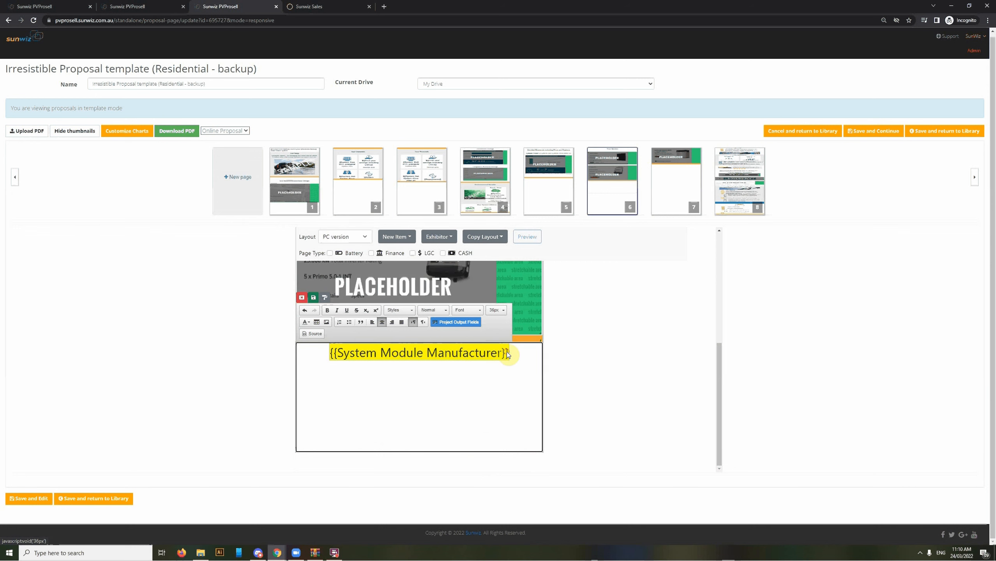
- Set the System Module Manufacturer field's font to Verdana and its text colour to teal (#008080)
click(478, 310)
drag(499, 327, 504, 338)
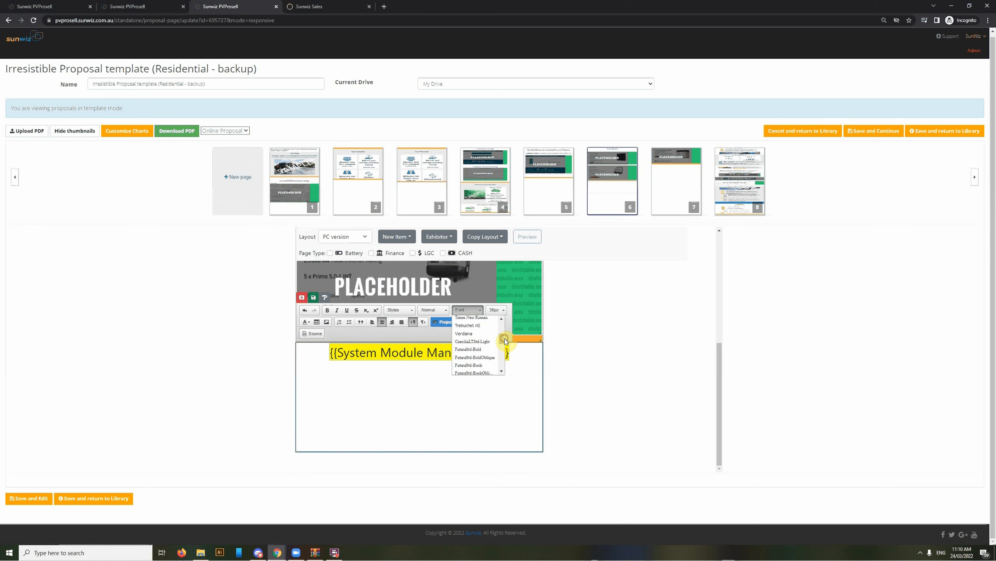
click(482, 333)
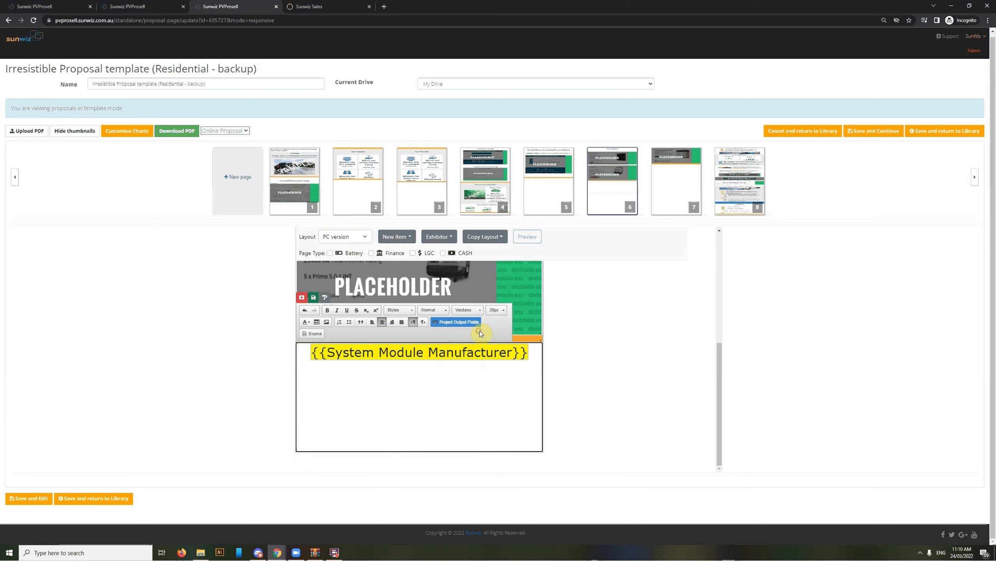
click(305, 322)
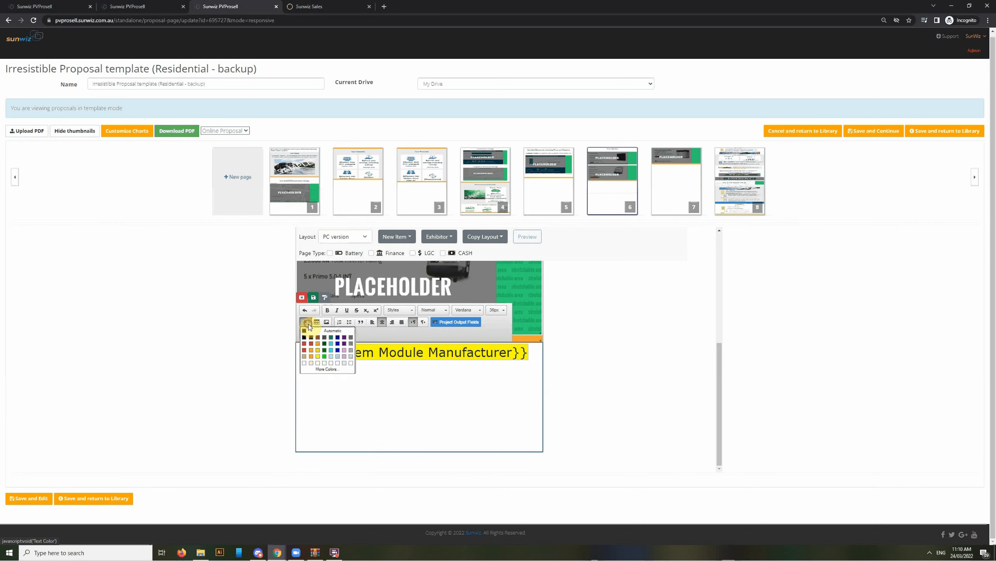
click(332, 339)
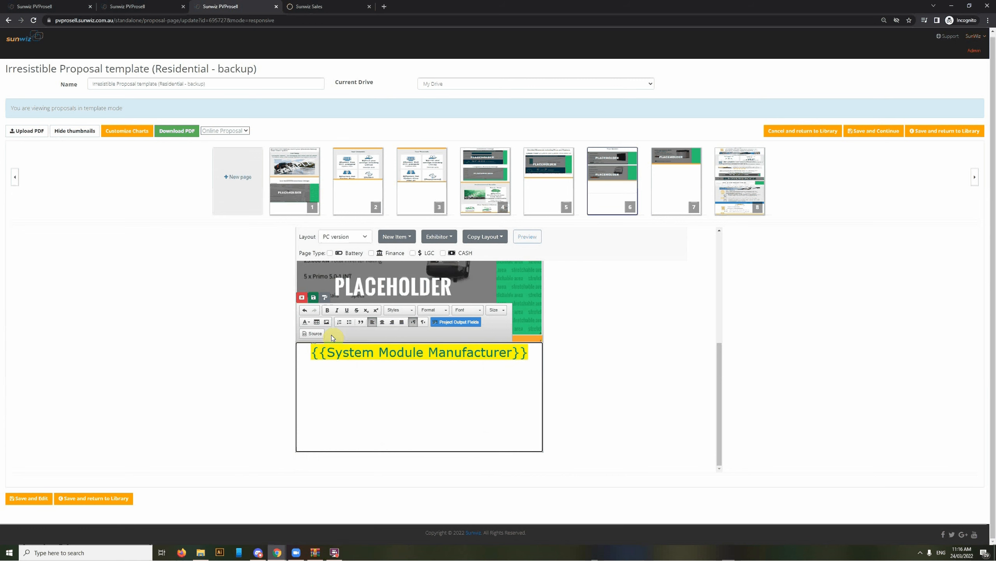
- Insert a table with 3 rows, 2 columns and a width of 500 below the System Module Manufacturer field
click(316, 324)
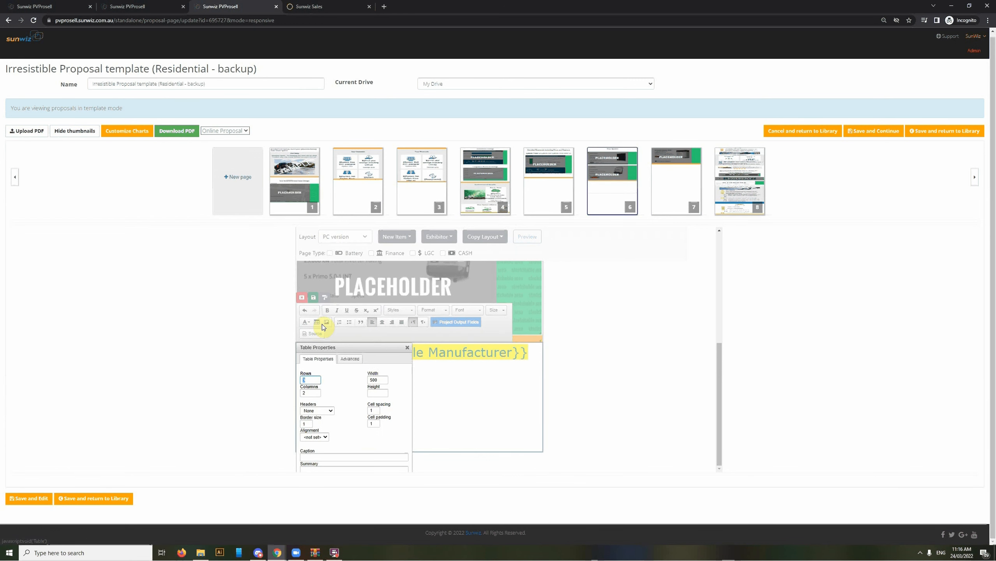
drag(366, 348, 427, 329)
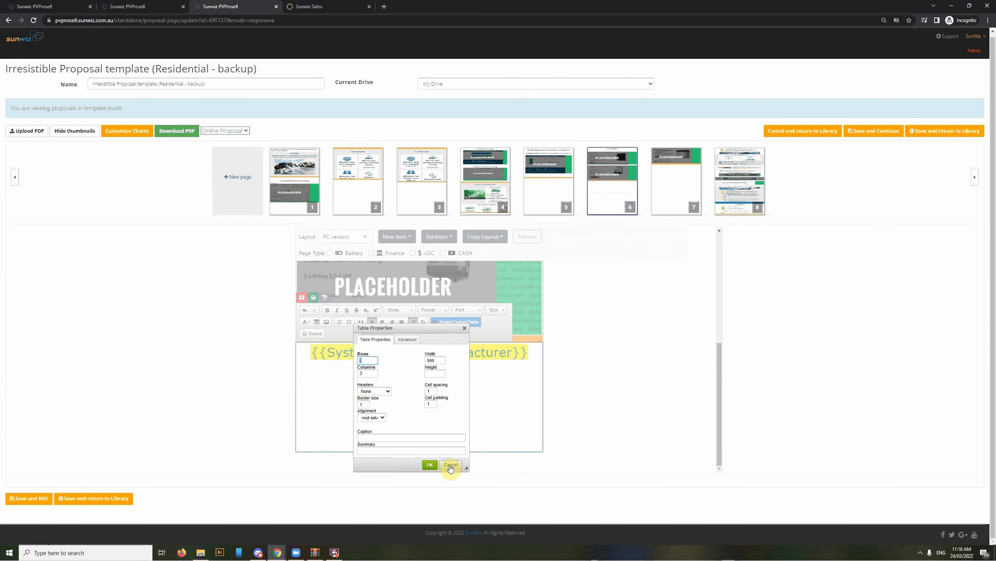
click(430, 464)
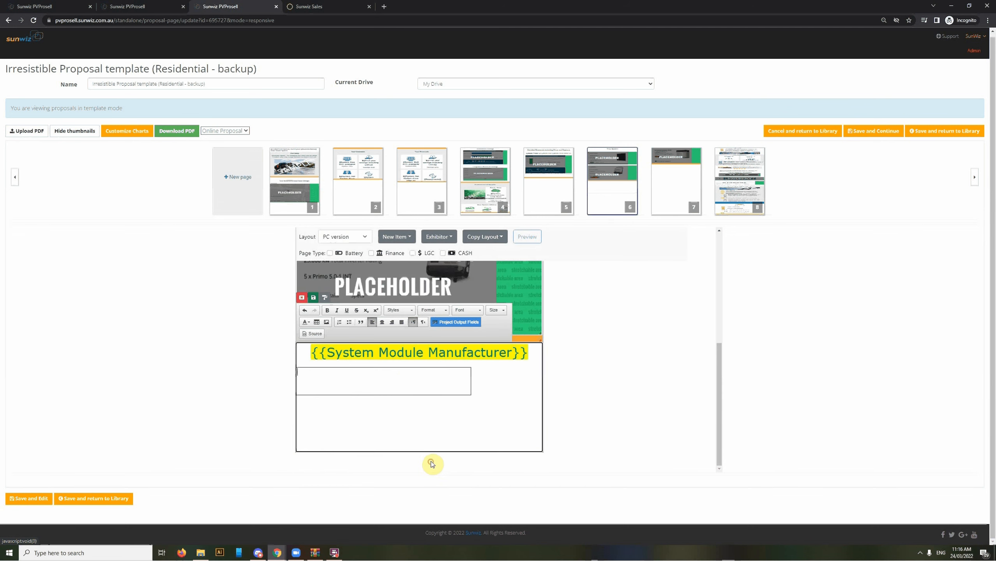
- Insert the Google review rating image from the server's Images folder into the table at 264 by 69 px
click(327, 323)
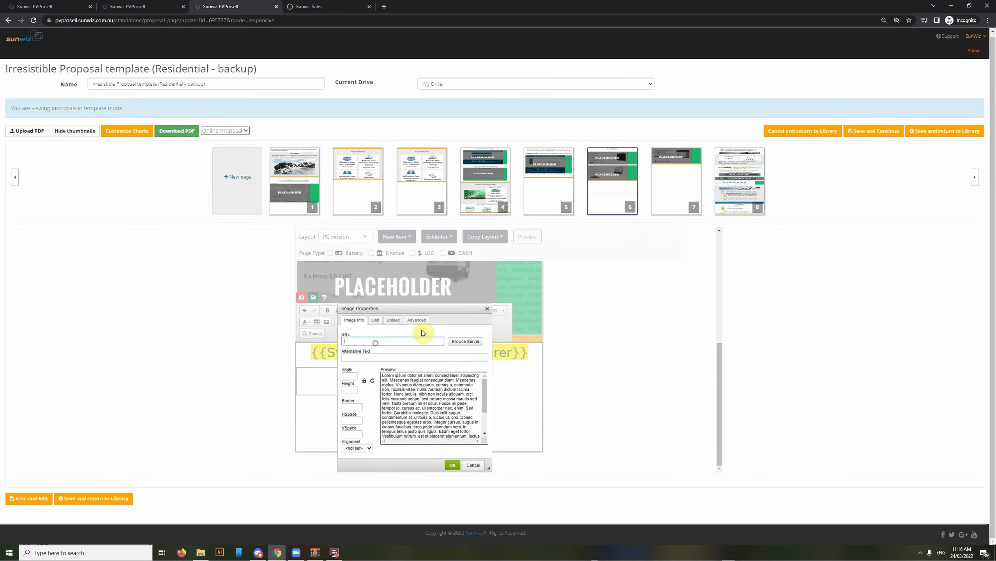
click(452, 340)
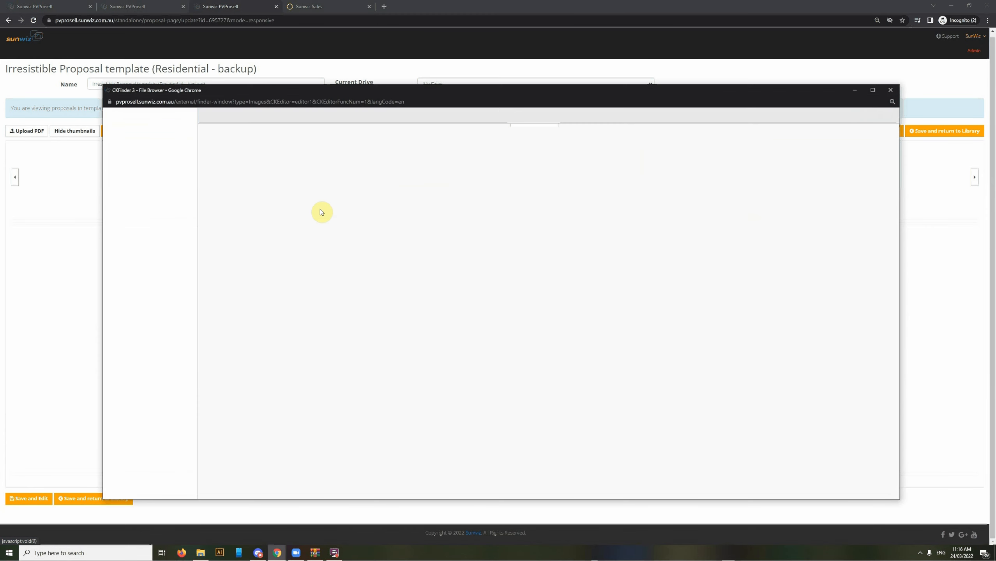
click(334, 161)
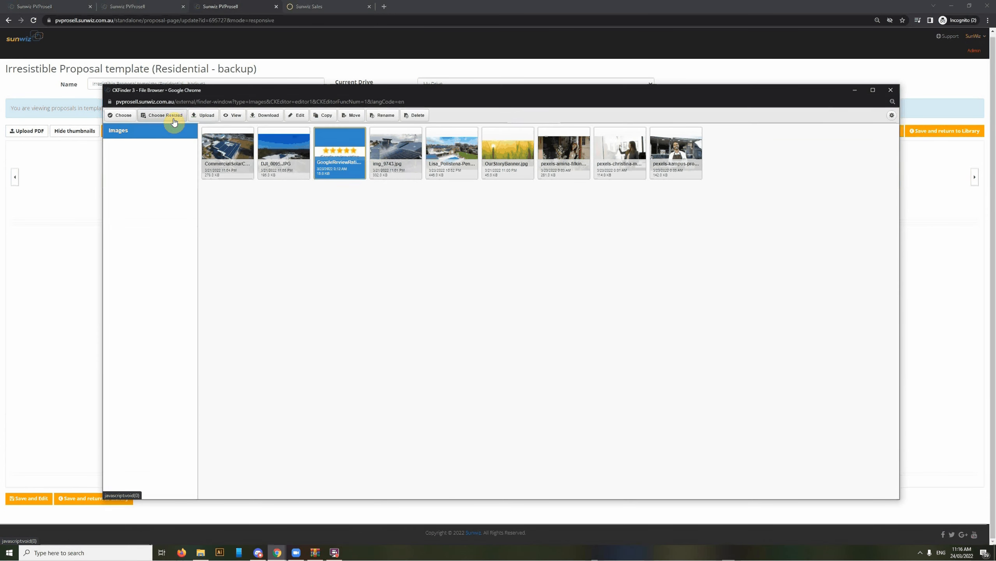
click(120, 115)
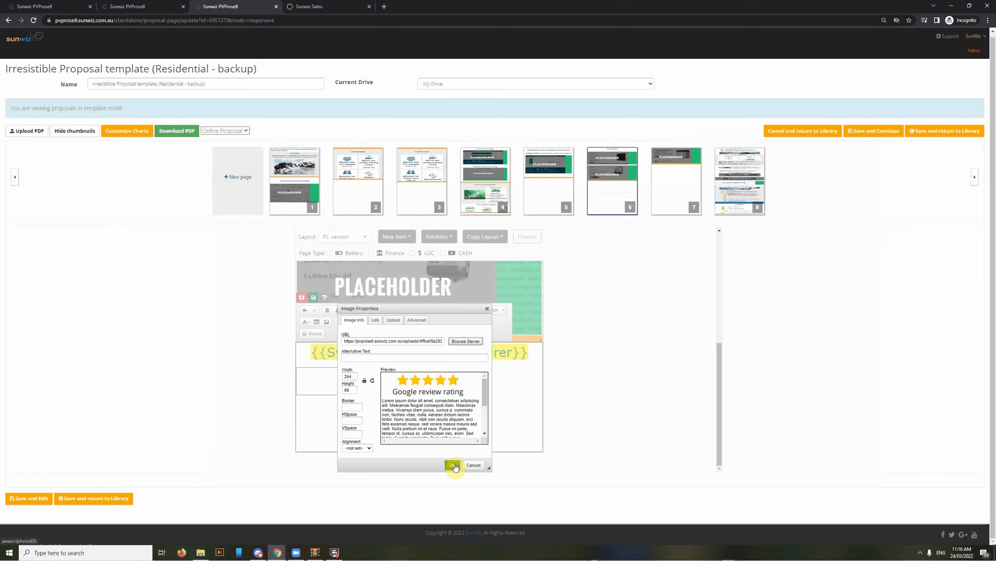
double_click(352, 378)
click(453, 465)
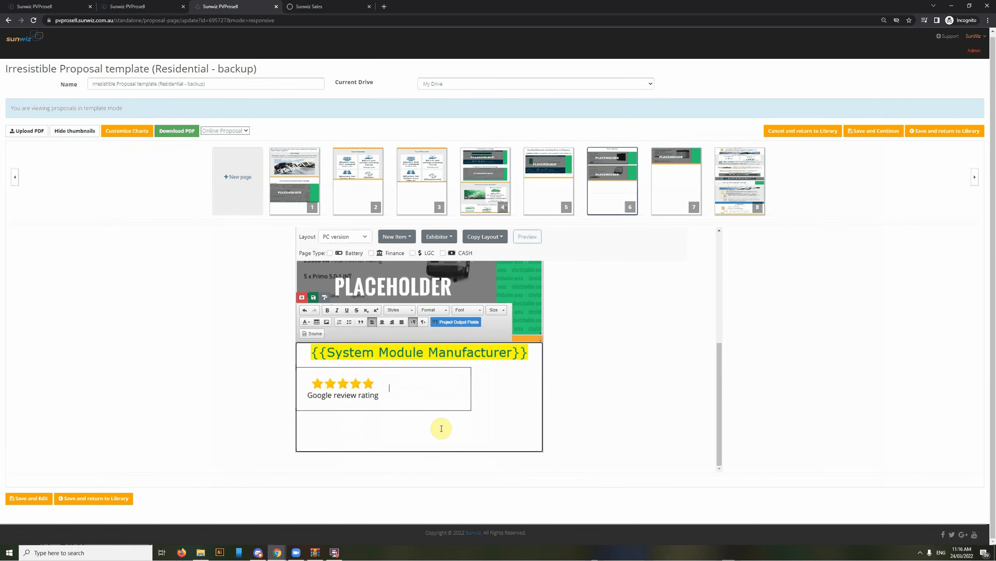
- Check the custom text item's HTML source and permanently remove the item from page 6
click(314, 333)
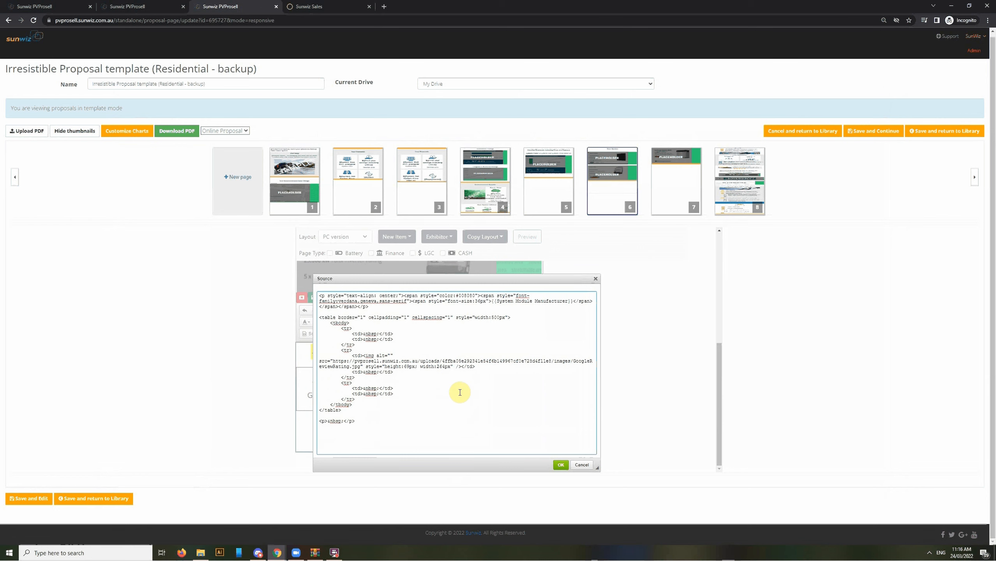
click(560, 465)
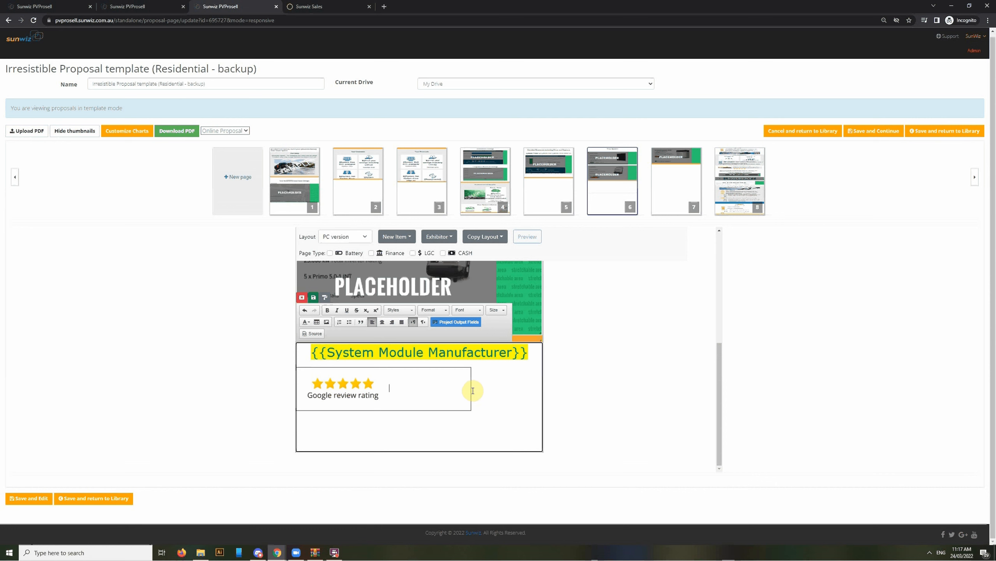
click(302, 300)
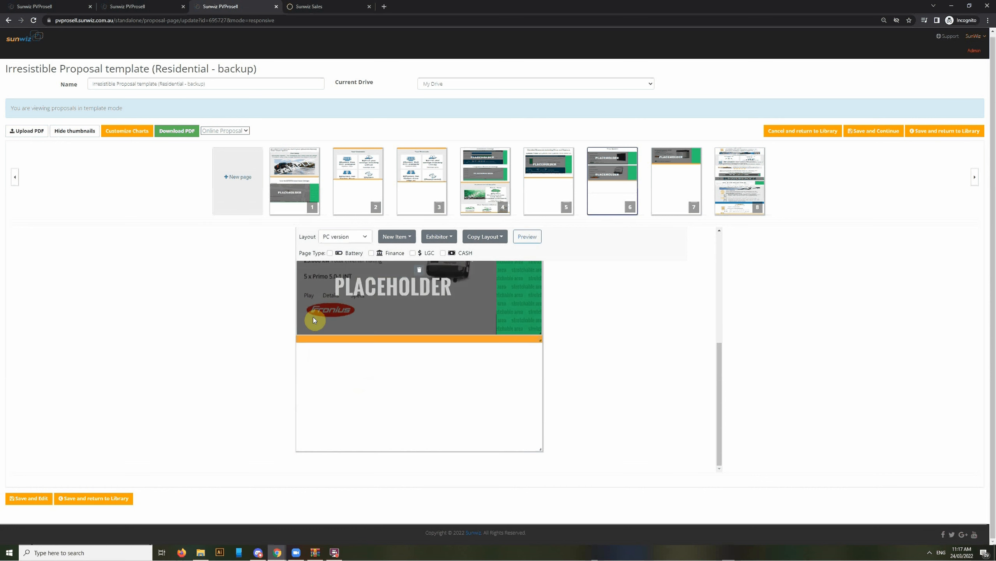
click(425, 397)
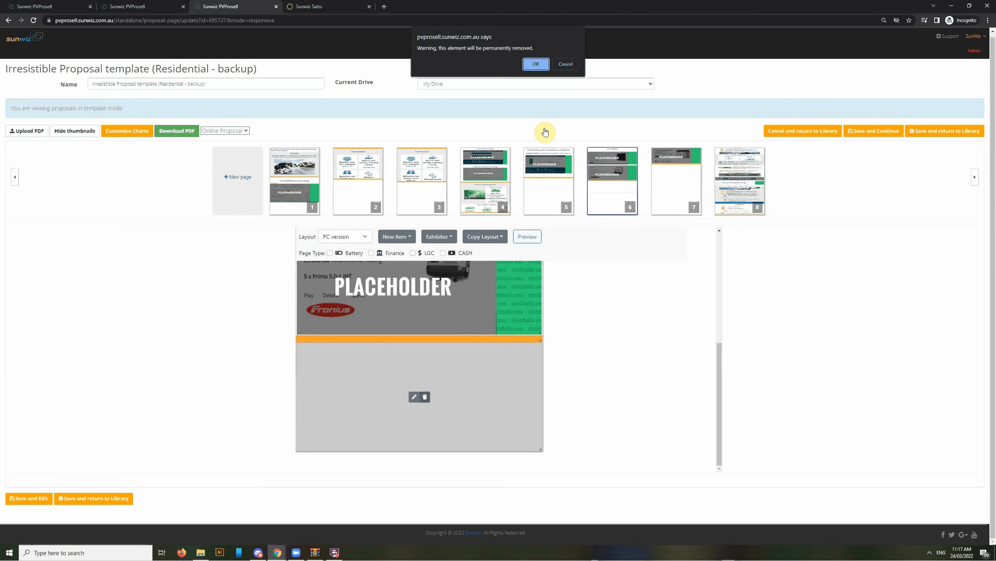
click(542, 63)
- Review battery page 7 and page 8's Next Steps, Our Difference, customer testimonial, Energy Balance and financial table sections
click(670, 208)
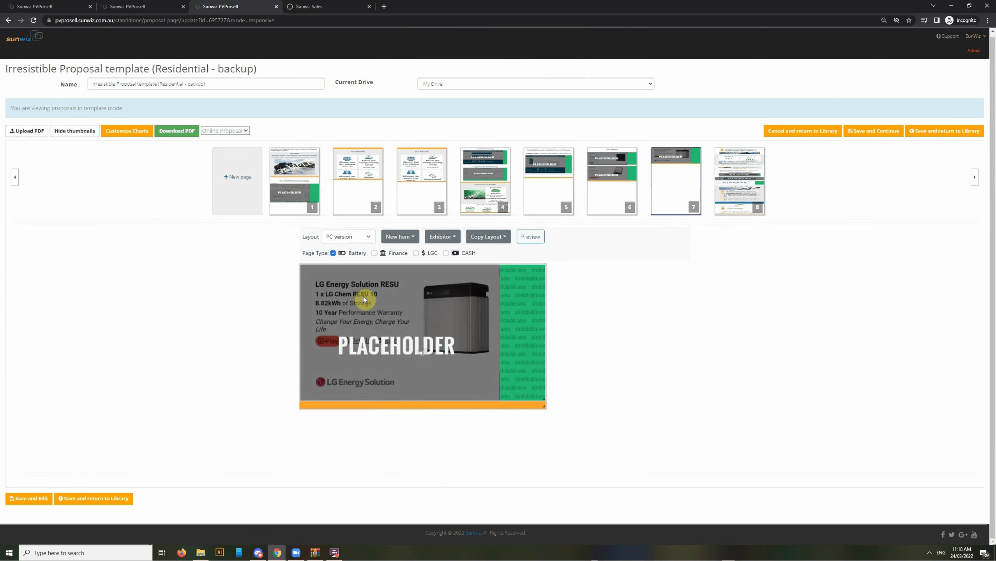
mouse_move(664, 205)
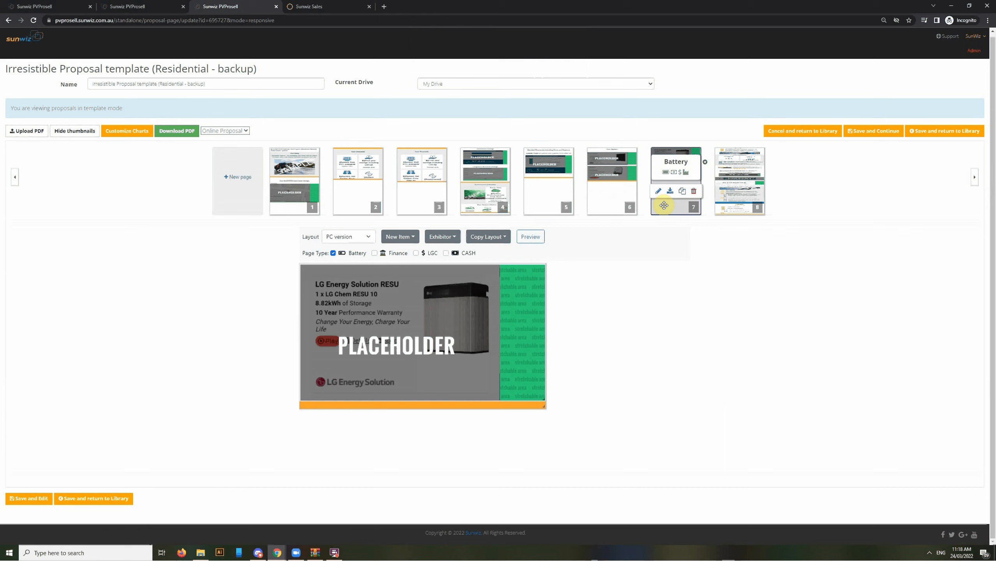
click(738, 213)
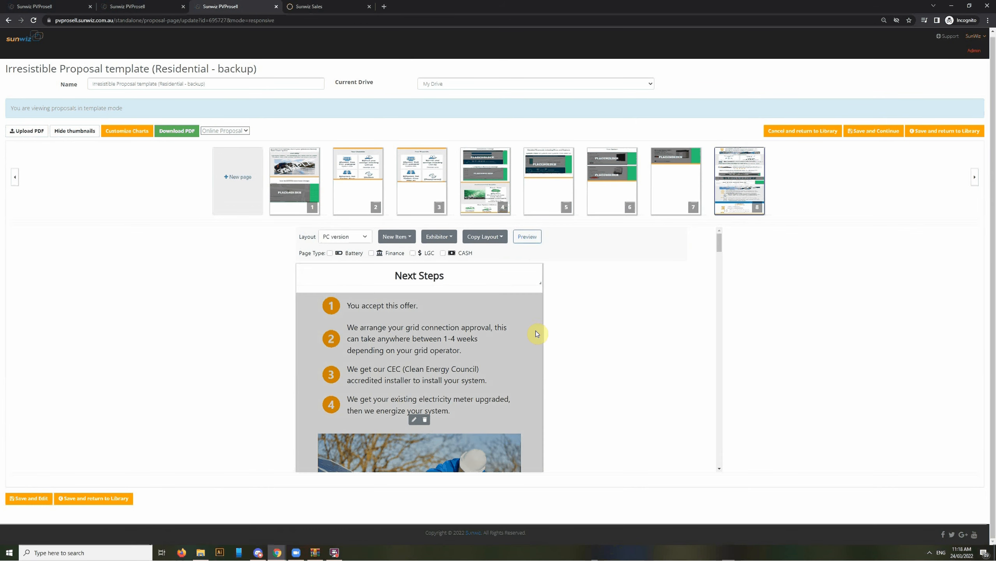
scroll(535, 329, down, 1)
scroll(513, 338, down, 7)
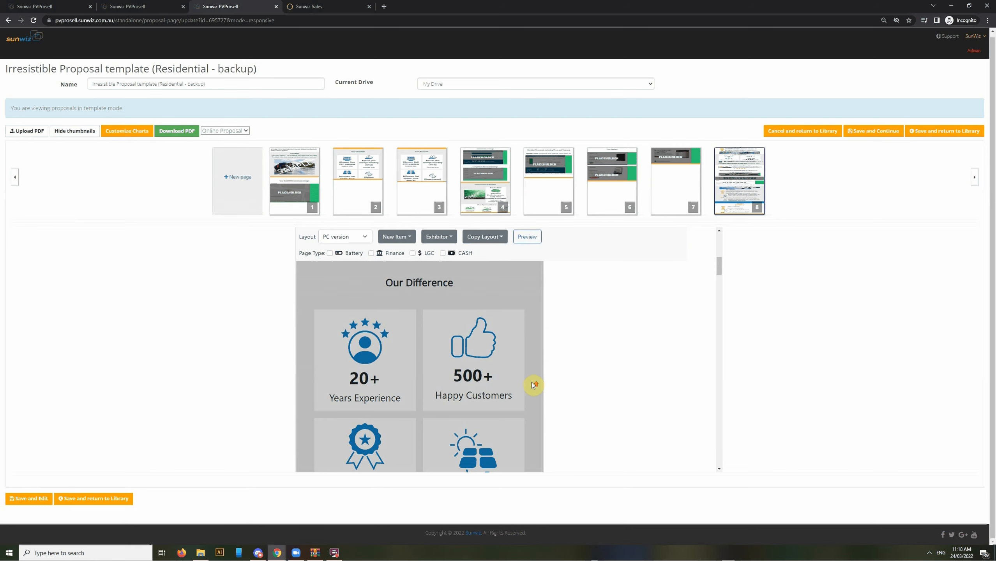
scroll(549, 372, down, 6)
scroll(553, 387, down, 3)
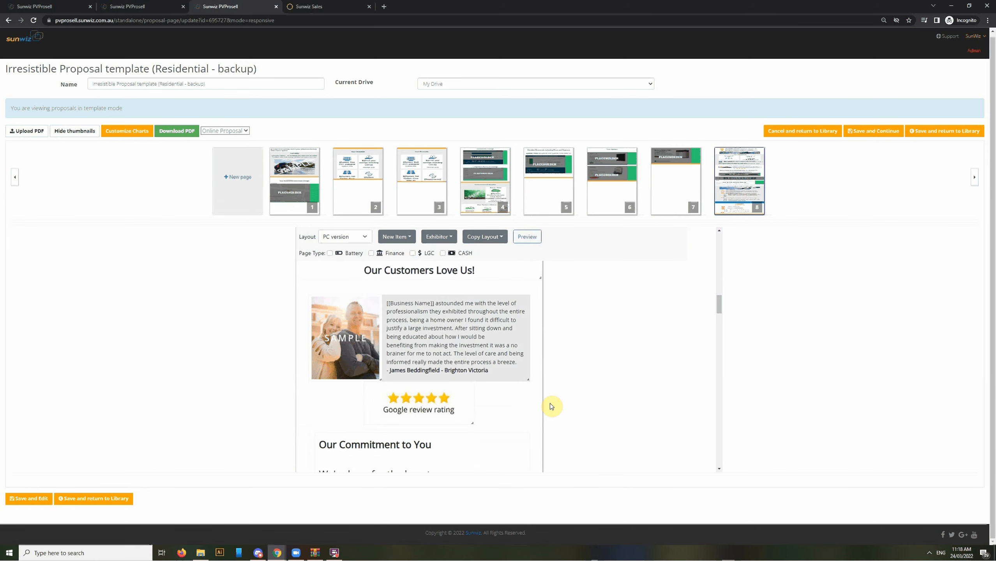
scroll(549, 392, down, 5)
scroll(551, 400, down, 8)
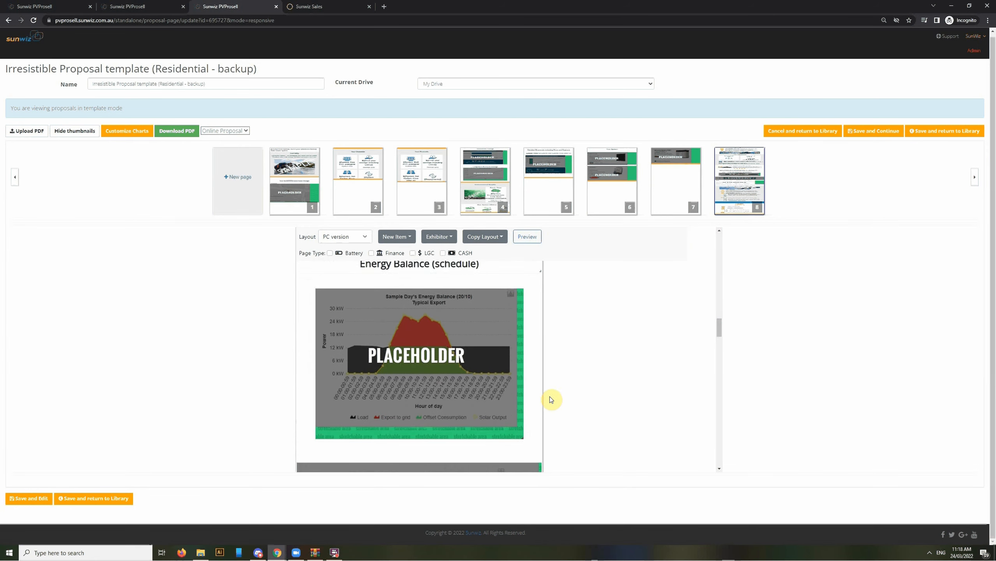
scroll(550, 398, down, 4)
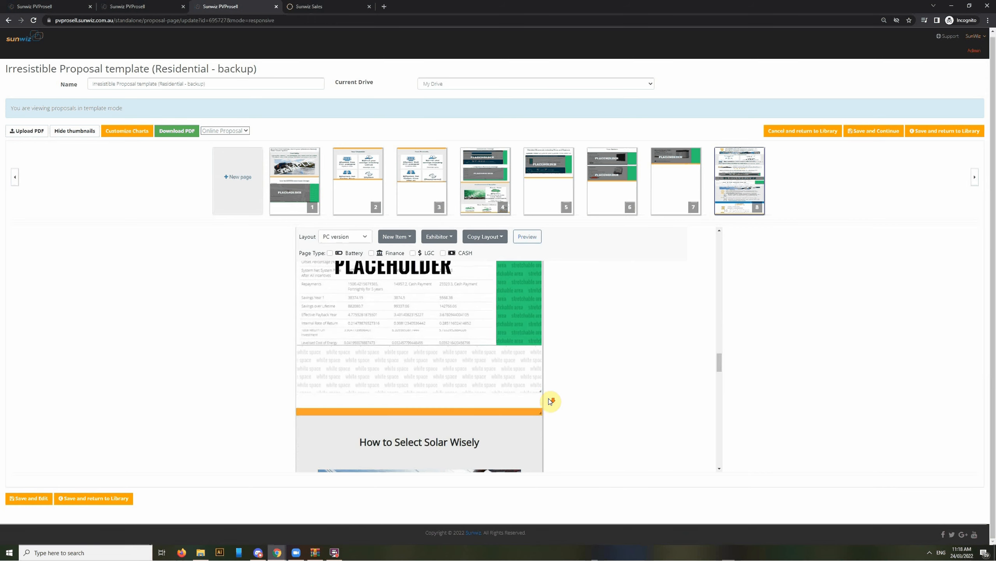
scroll(562, 423, down, 4)
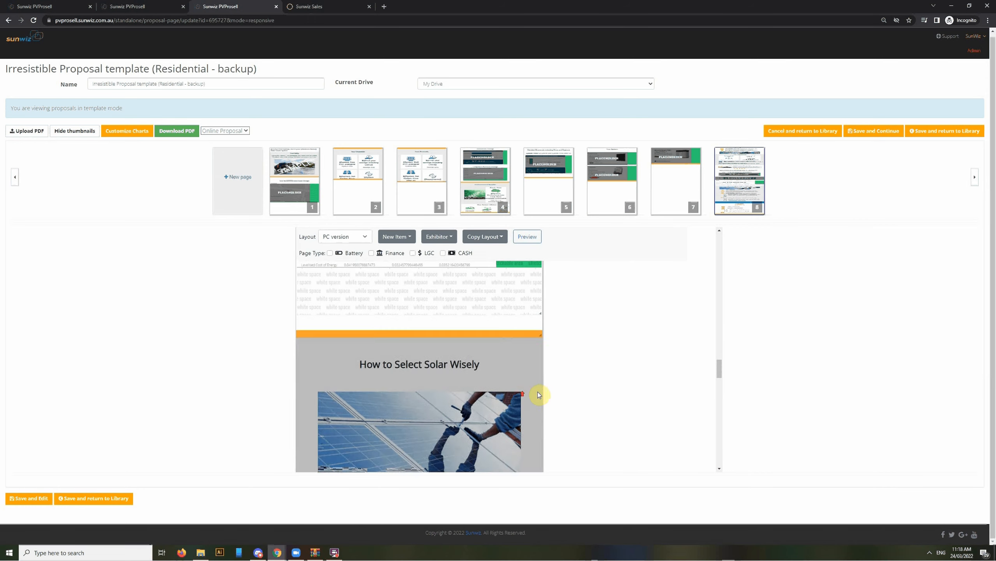
- Read the How to Select Solar Wisely section on page 8 and open its text block for editing
scroll(553, 394, down, 6)
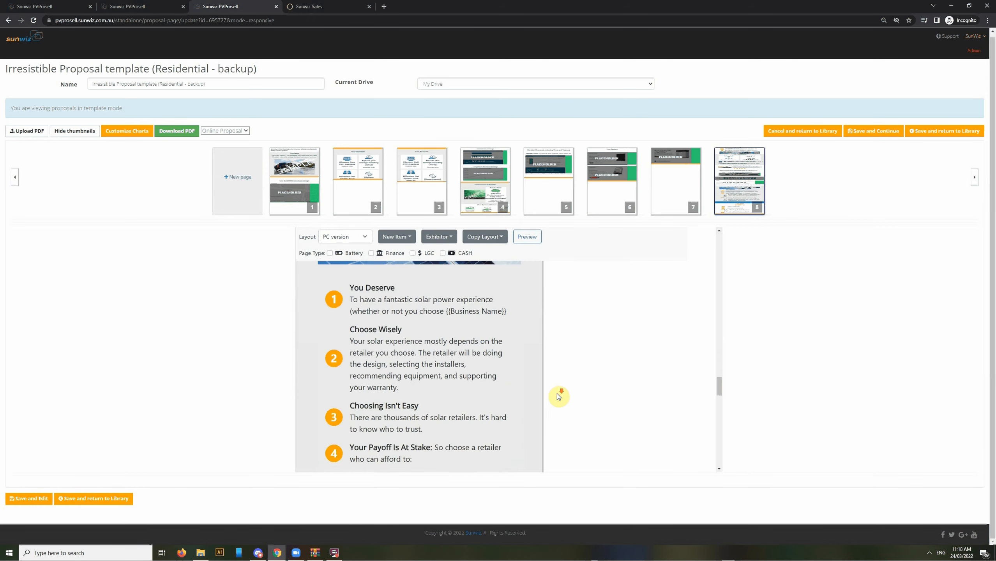
scroll(453, 360, up, 2)
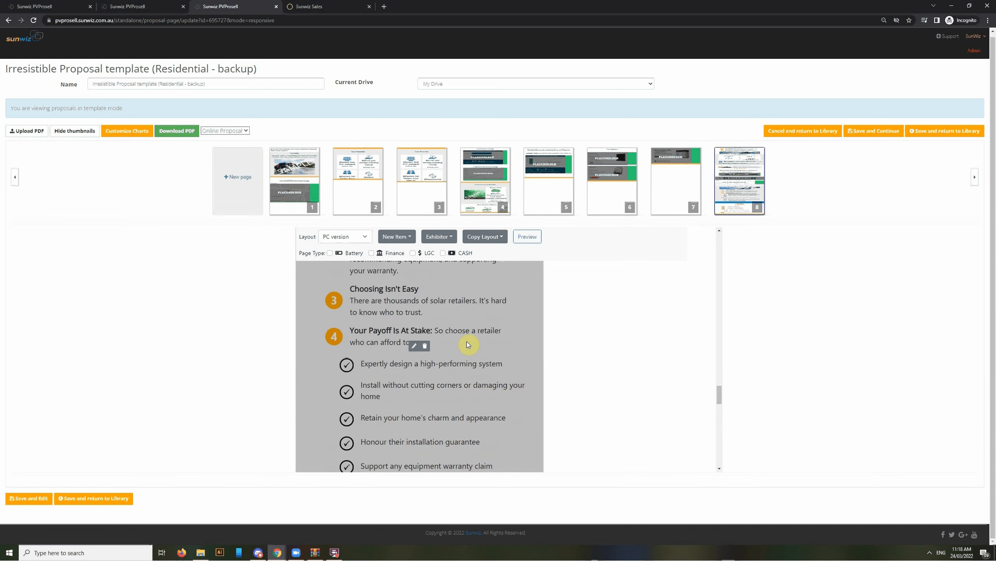
click(414, 347)
drag(351, 409, 442, 425)
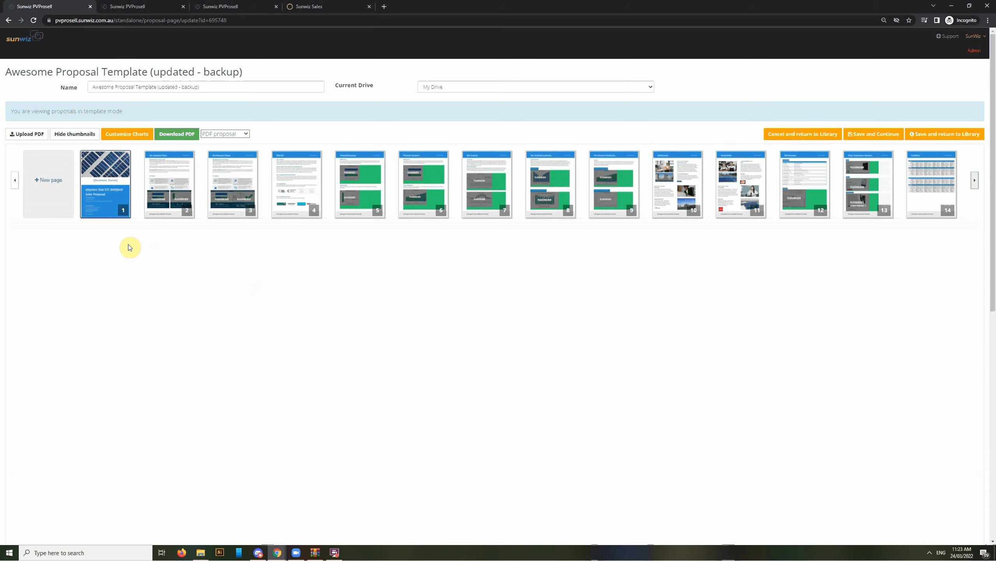
- Review the Awesome Proposal Template's cover, Key Summary Points and Financial Summary pages, including the CASH page type
click(102, 216)
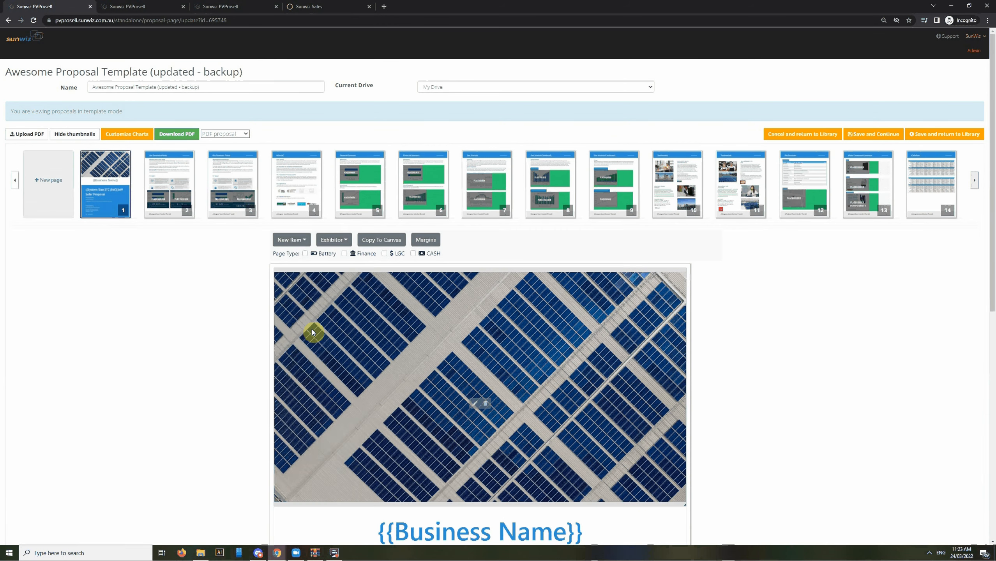
scroll(220, 334, down, 5)
scroll(220, 328, up, 5)
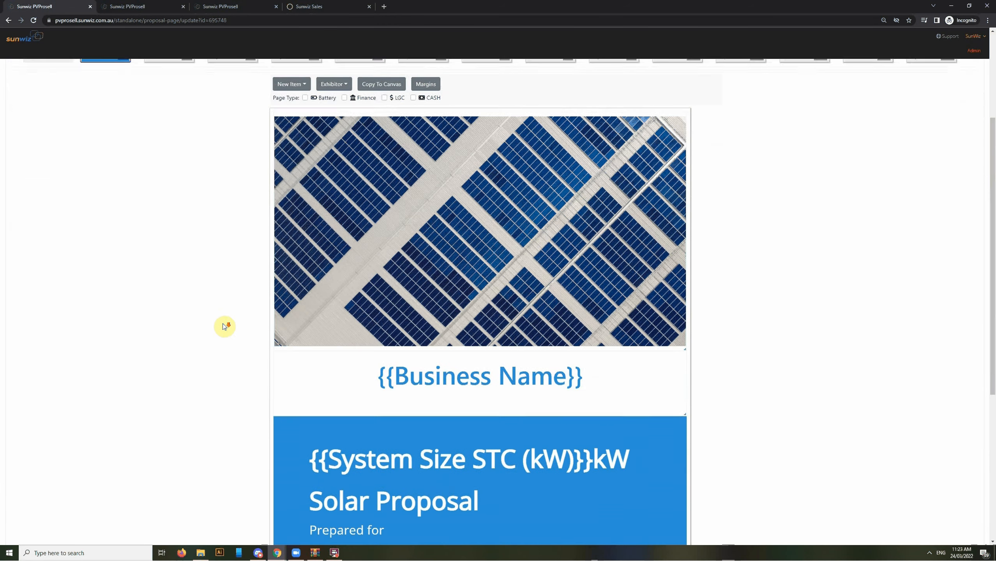
click(164, 213)
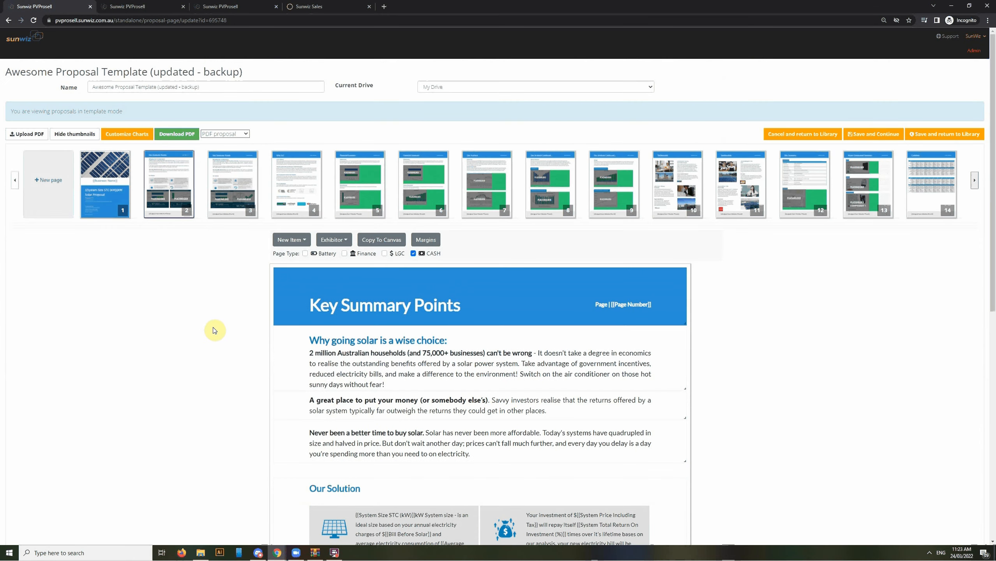
scroll(215, 333, down, 5)
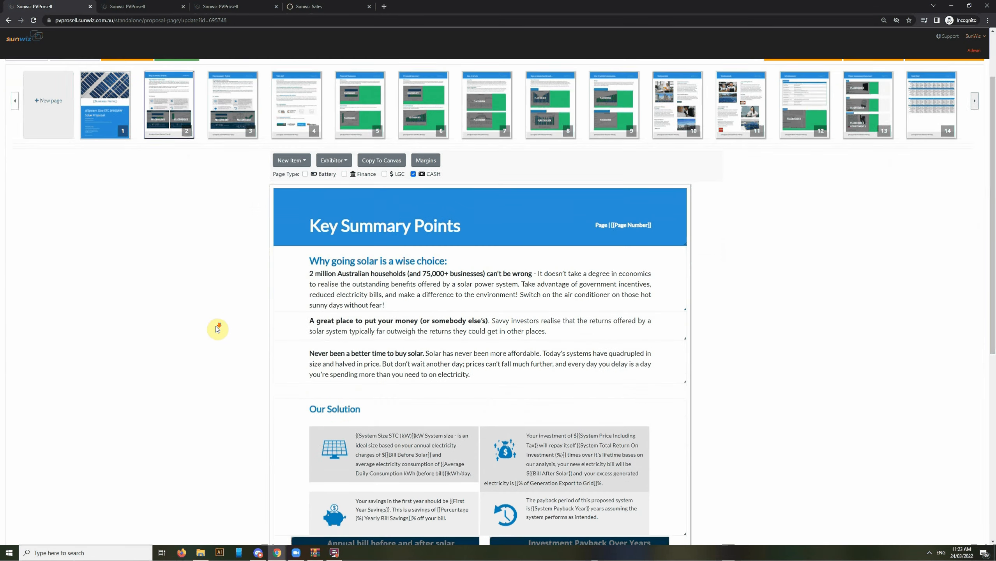
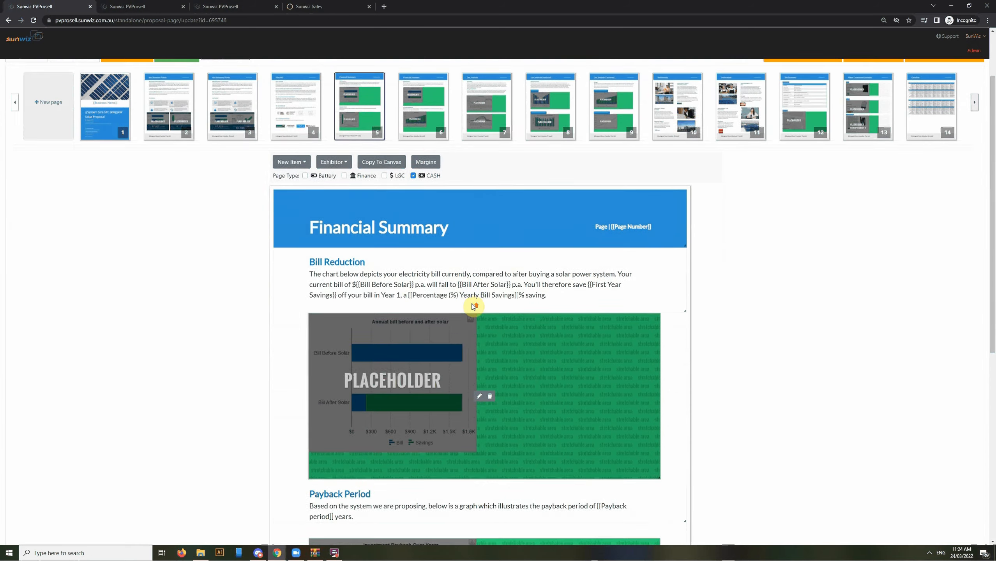
click(418, 175)
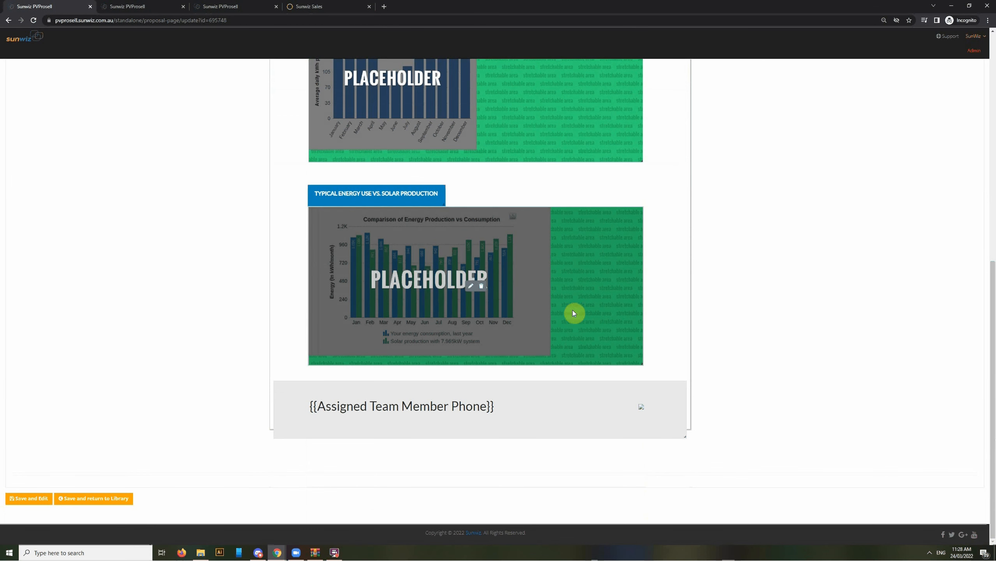
- Review the Our Analysis Continued pages 8 and 9, covering energy production and savings charts
scroll(575, 314, up, 15)
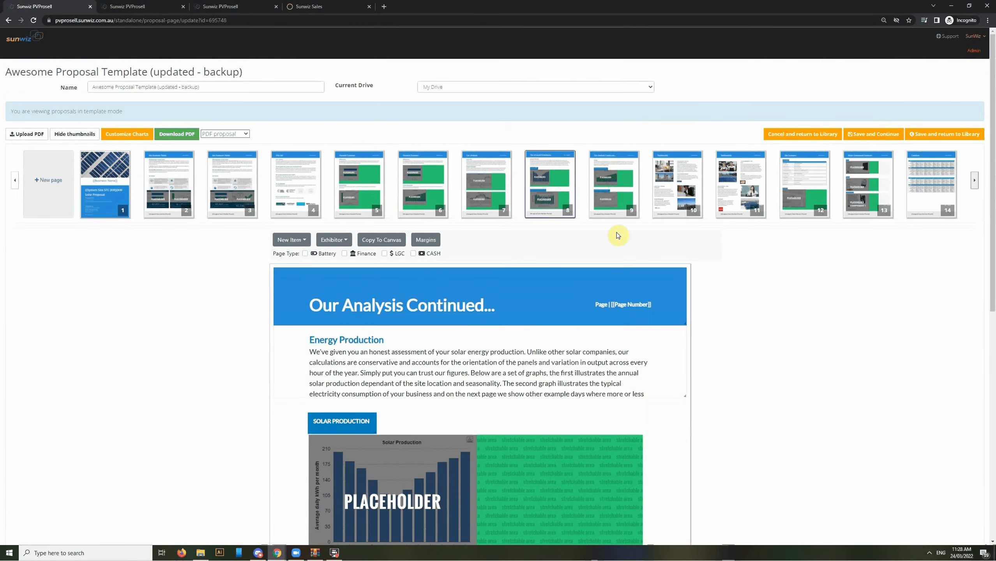
click(610, 217)
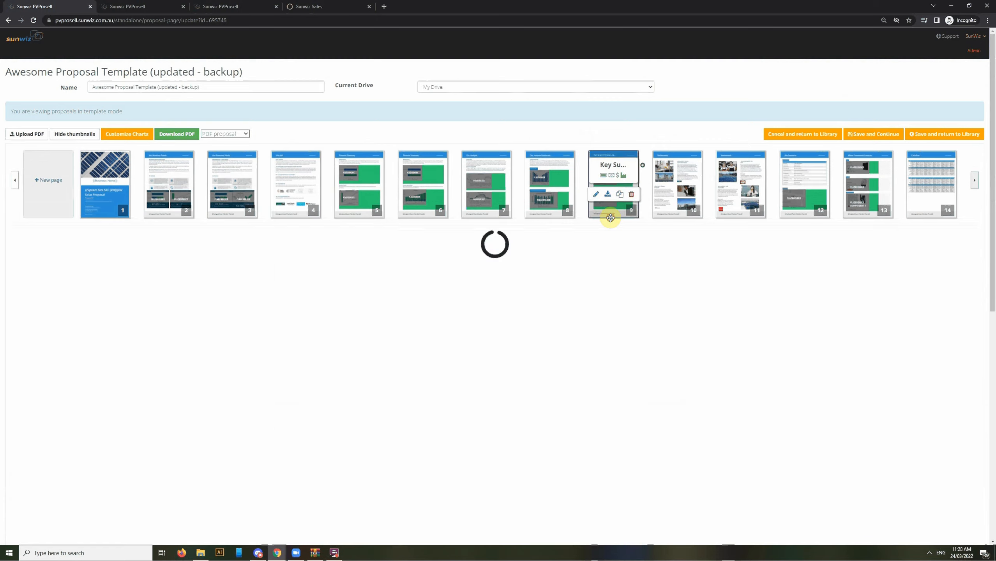
scroll(605, 381, down, 3)
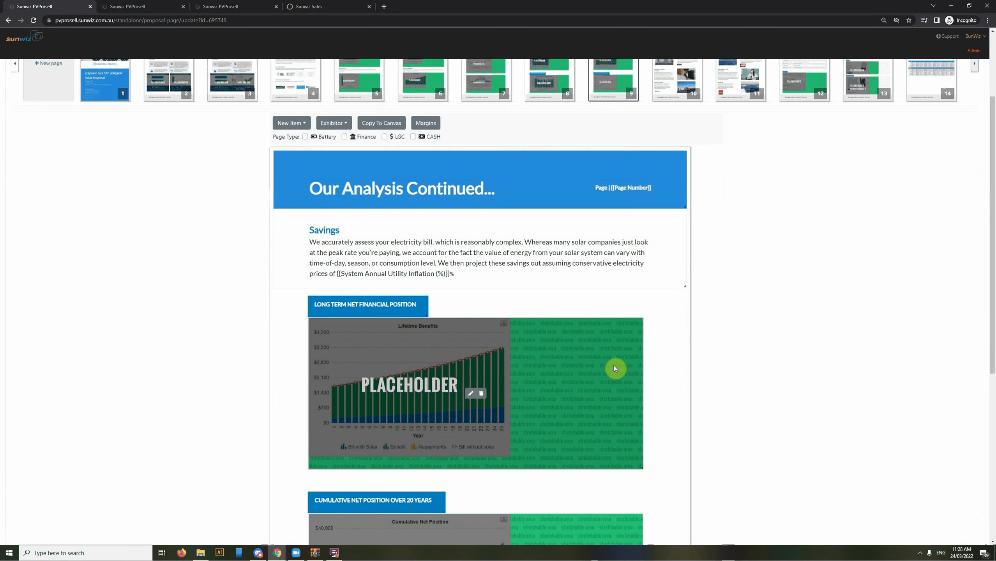
scroll(603, 353, down, 2)
scroll(602, 353, up, 1)
scroll(602, 353, down, 2)
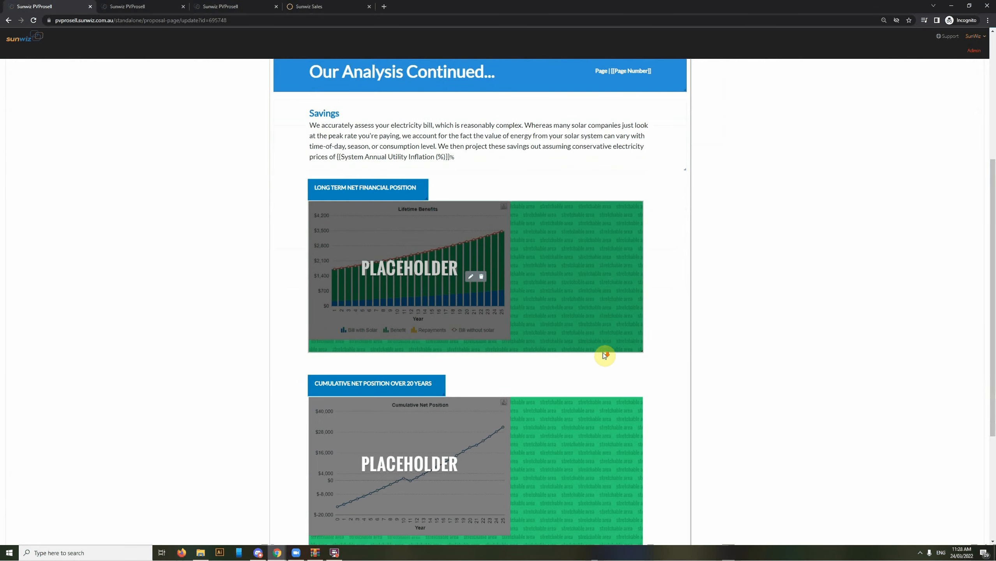
scroll(606, 355, up, 6)
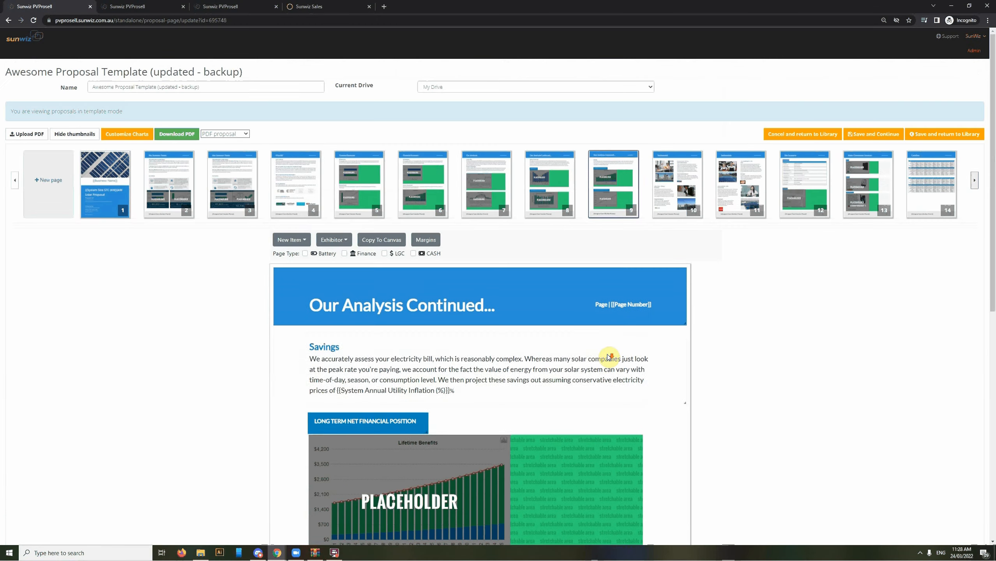
- Review the customer testimonials on pages 10 and 11 of the PDF proposal template
click(665, 217)
scroll(566, 299, down, 10)
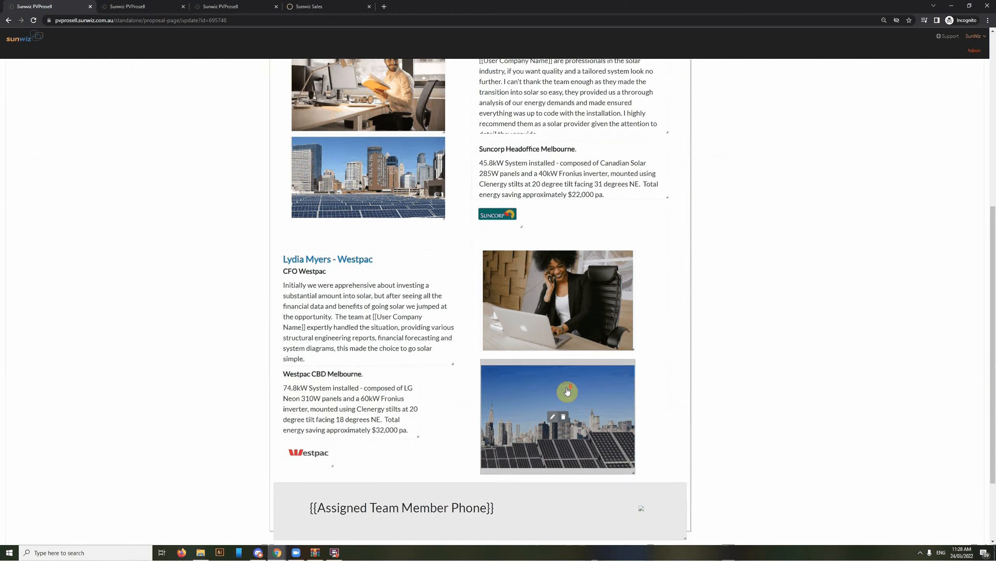
scroll(569, 354, up, 10)
click(742, 212)
scroll(575, 383, down, 3)
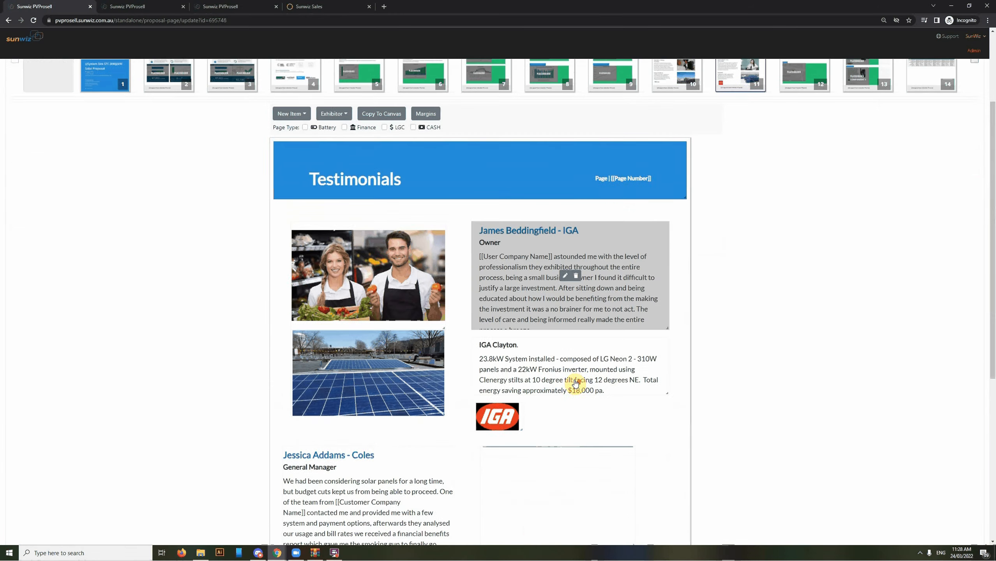
scroll(576, 383, down, 3)
scroll(574, 379, up, 6)
scroll(818, 212, down, 3)
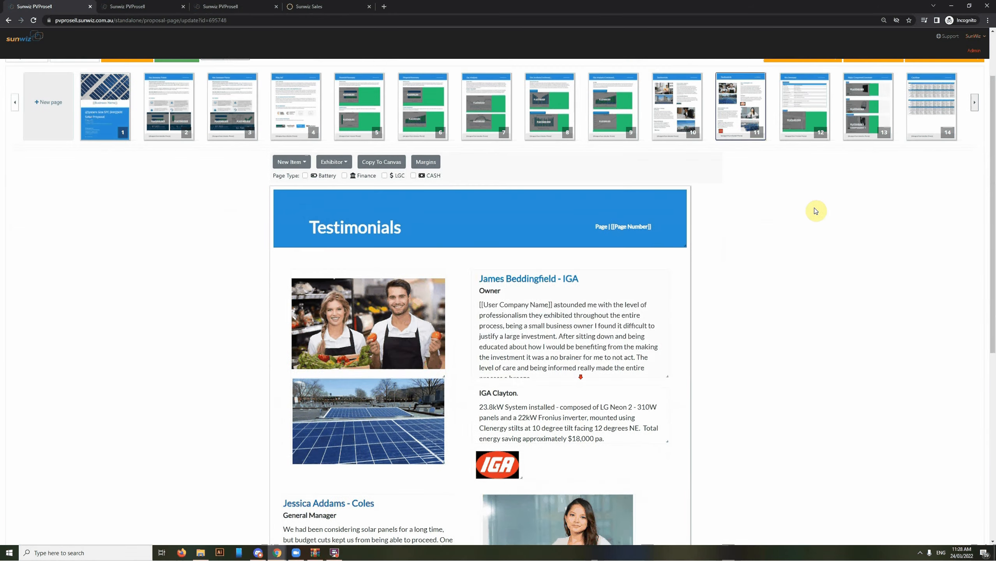
- Examine the Site Summary on page 12, including the System Summary table and the Roof Layout placeholder
click(801, 134)
scroll(628, 358, down, 2)
scroll(647, 362, up, 1)
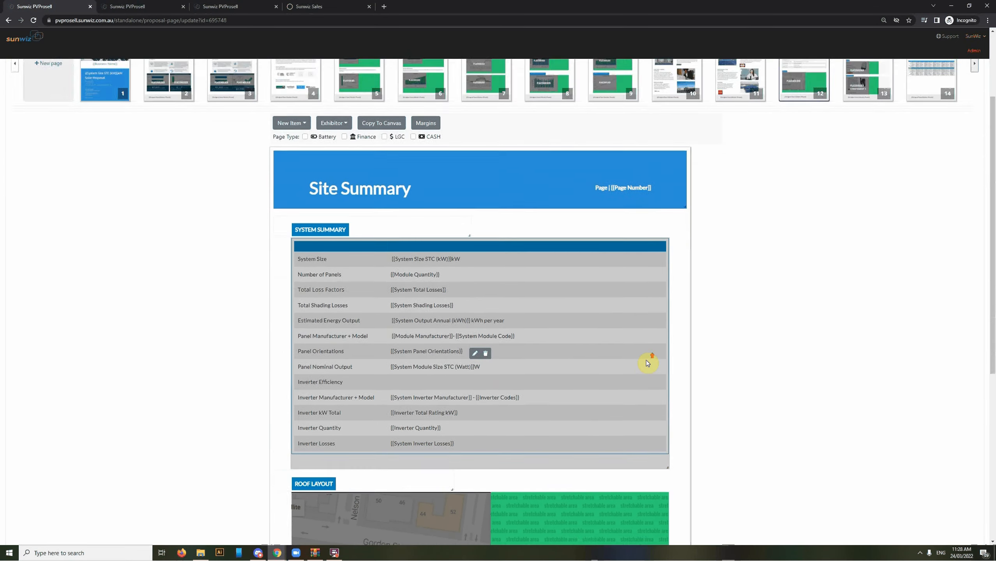
scroll(646, 363, down, 1)
scroll(612, 387, down, 3)
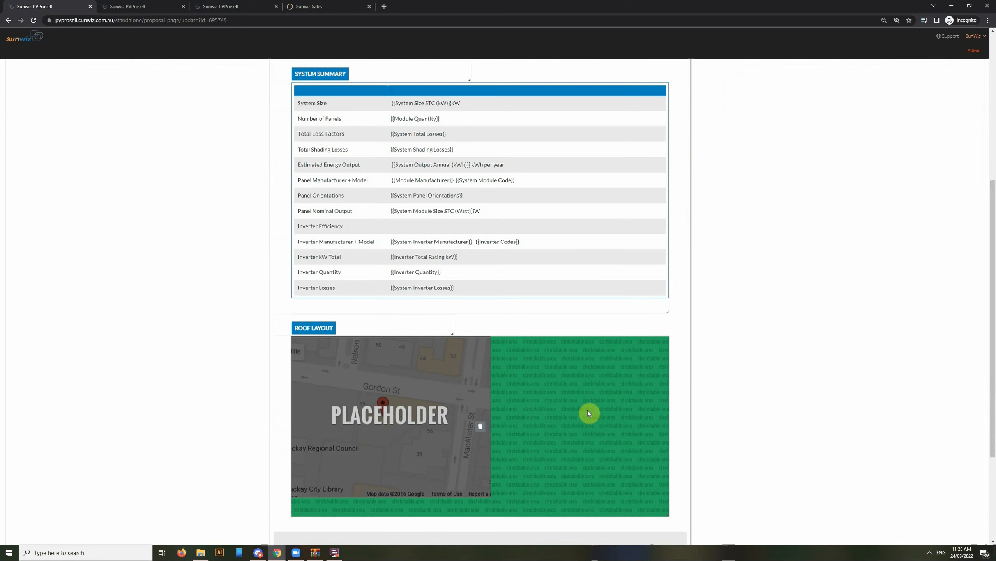
scroll(612, 397, up, 5)
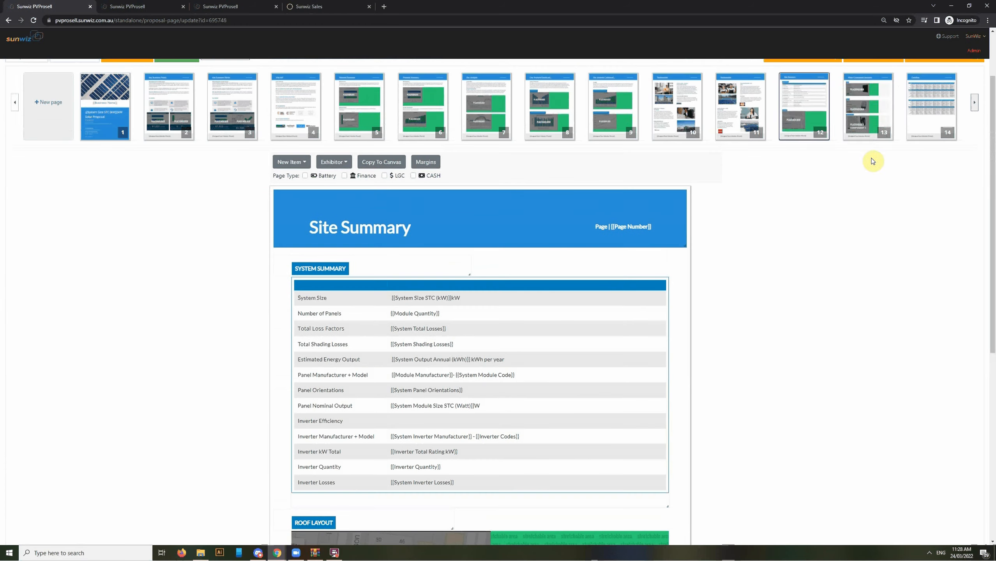
- Examine the Major Component Summary on page 13, including the panels, inverter and other components placeholders
click(857, 139)
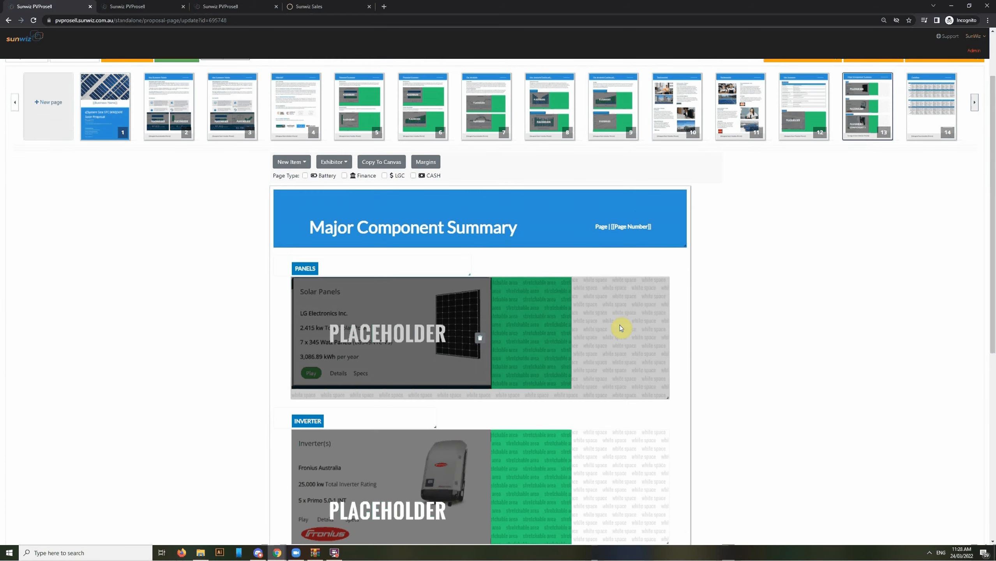
scroll(648, 345, down, 6)
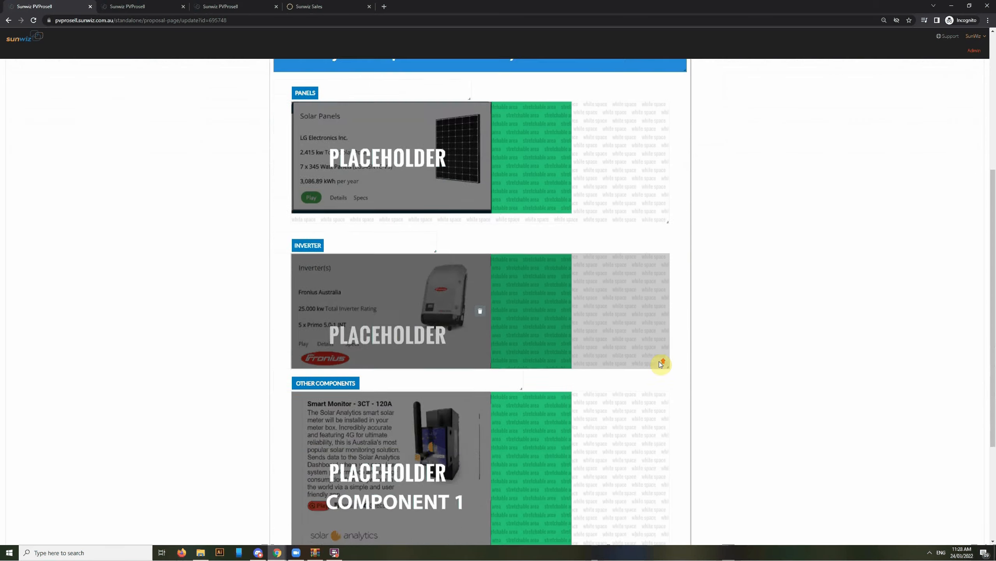
scroll(653, 372, up, 7)
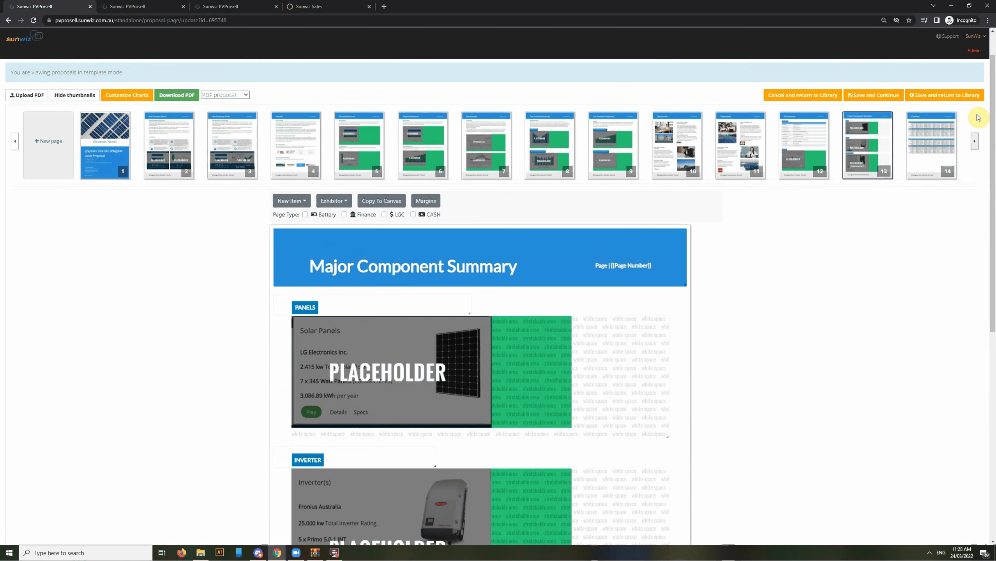
- Examine the Cashflow page 14 of the PDF proposal template, covering the tables for years 1 to 20
click(974, 142)
click(974, 142)
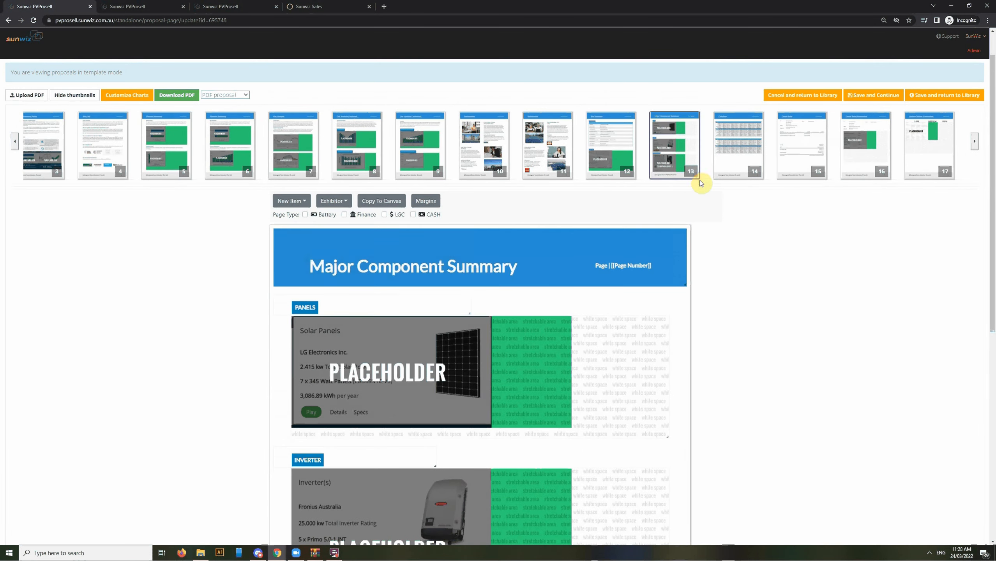
click(735, 168)
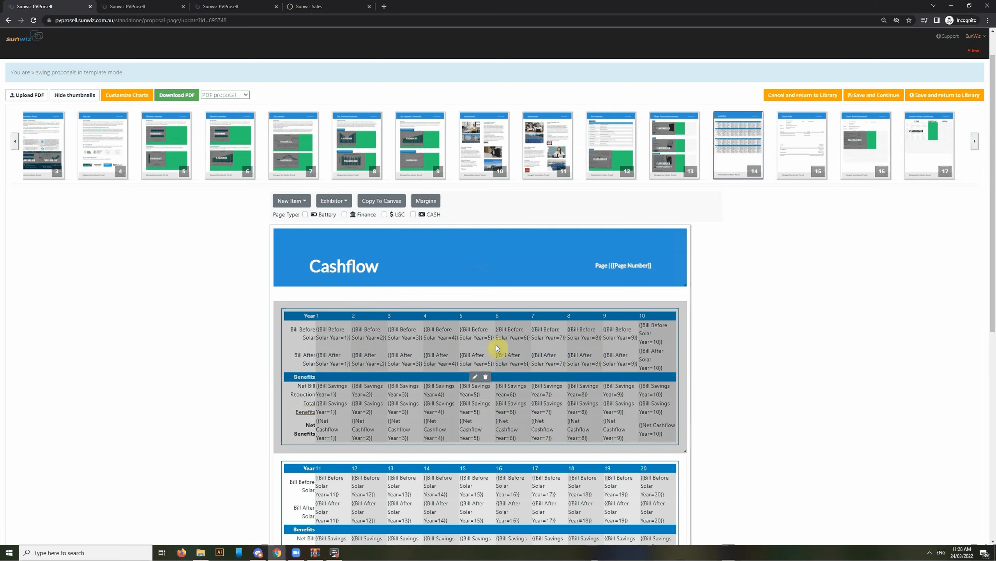
scroll(549, 342, down, 1)
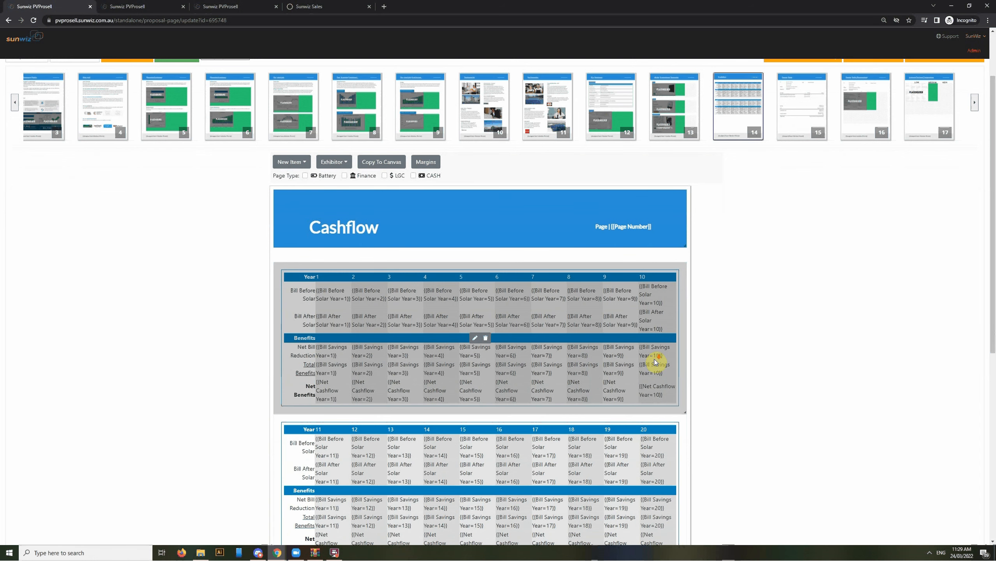
scroll(654, 362, down, 2)
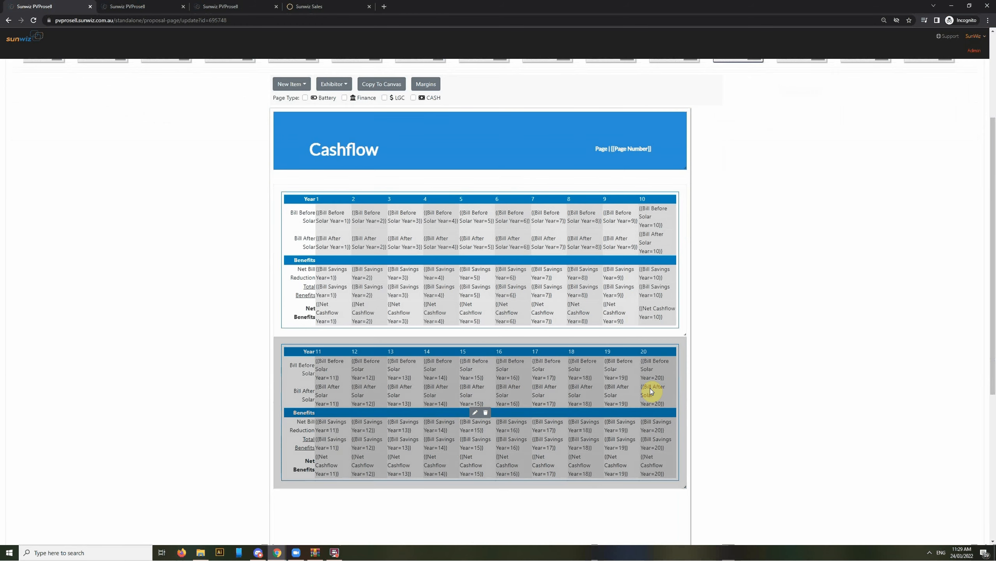
- Examine the Quote Table on page 15, opening its description and amount table for editing and closing the editor without changes
scroll(648, 393, up, 3)
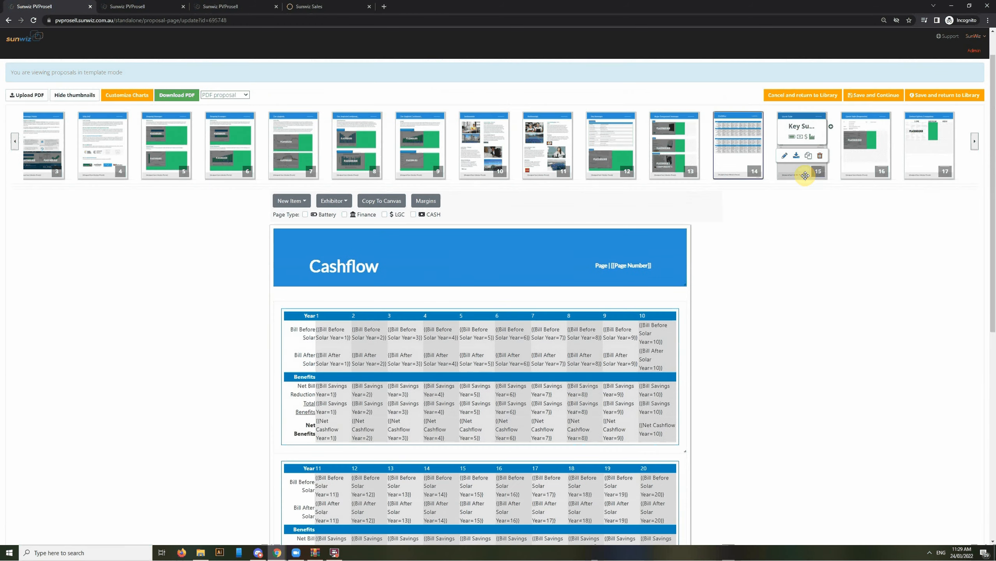
click(802, 163)
scroll(647, 362, down, 4)
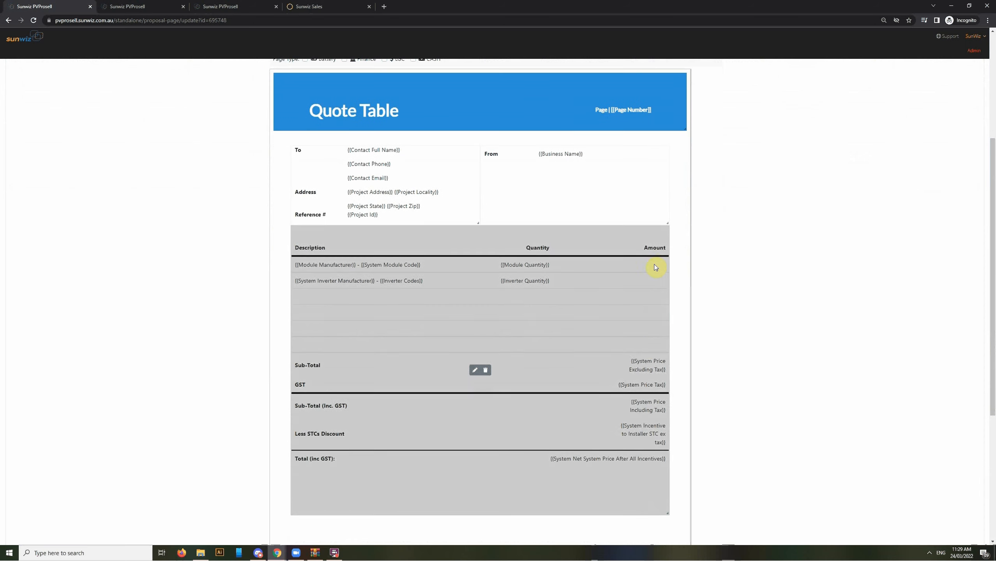
mouse_move(649, 383)
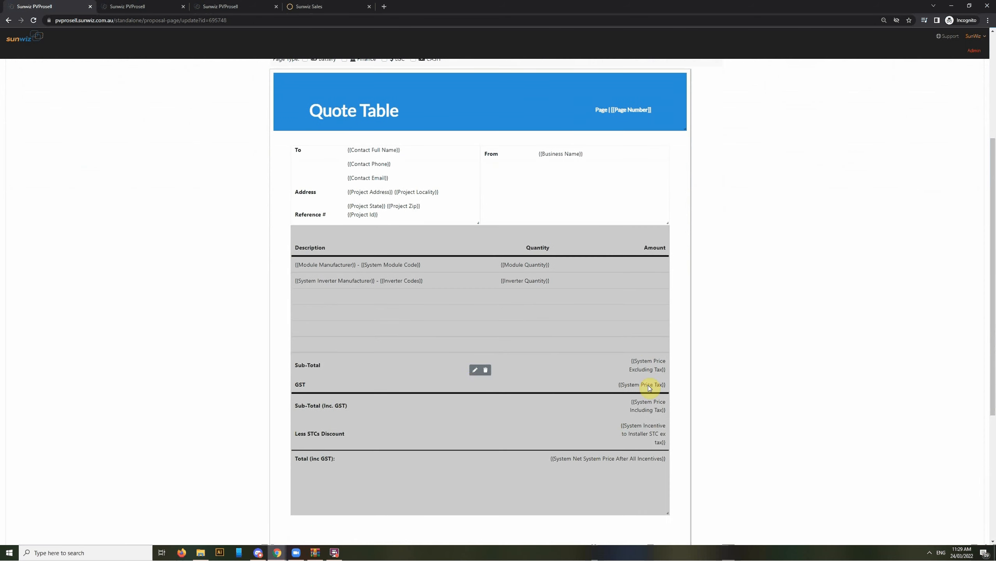
click(474, 371)
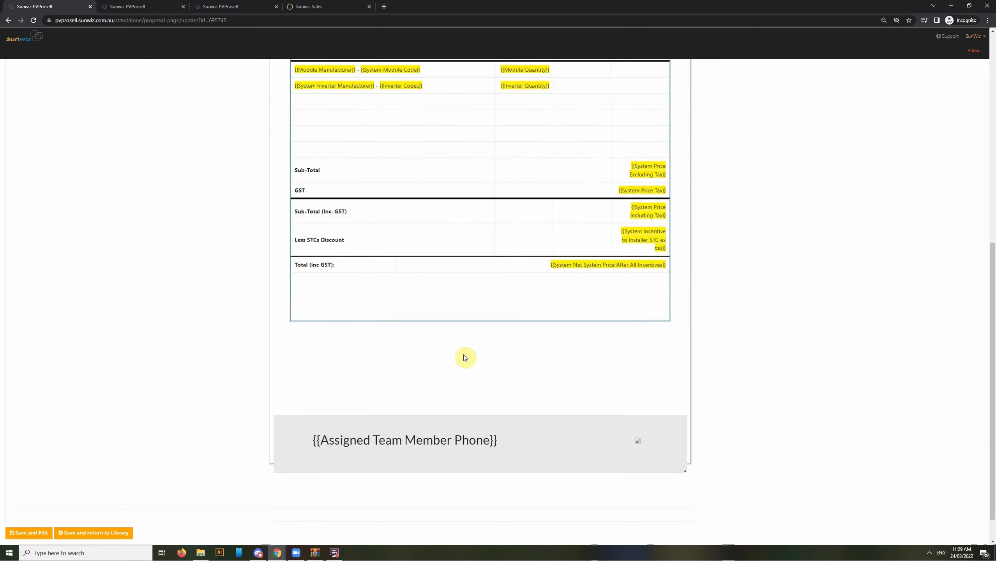
scroll(392, 275, up, 3)
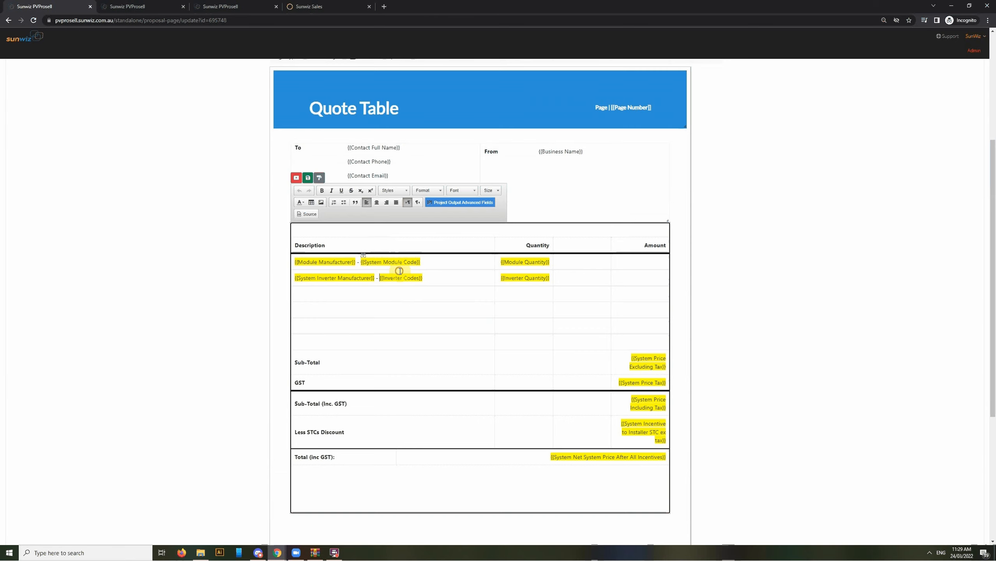
click(295, 178)
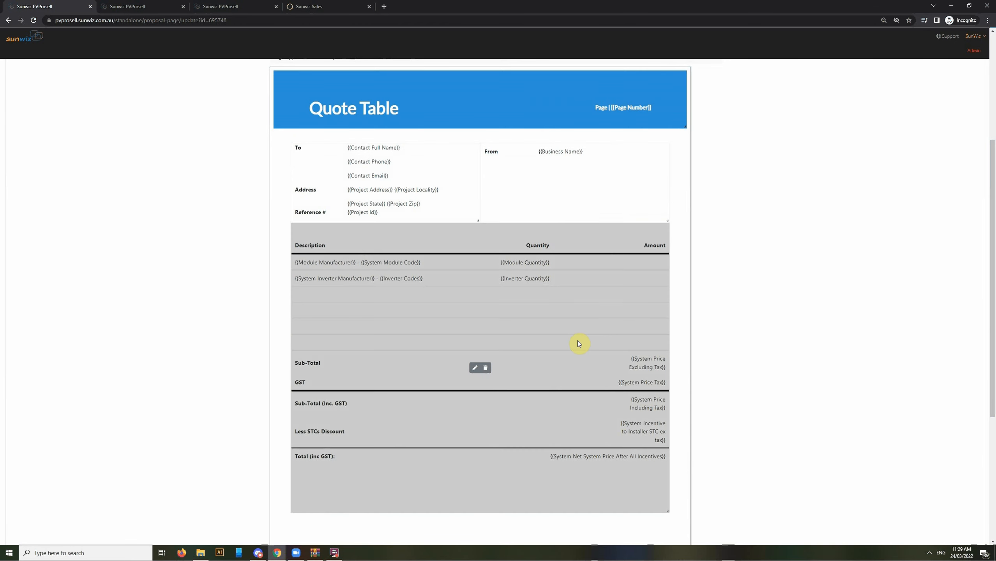
- Examine the Quote Table (Responsive) on page 16, including its pricing placeholder
scroll(589, 342, up, 5)
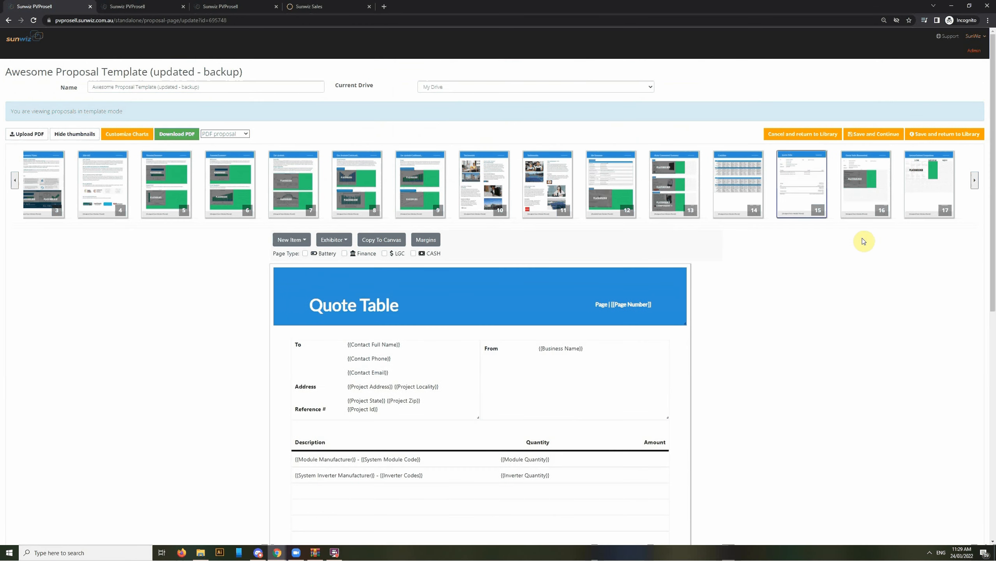
click(859, 214)
scroll(461, 461, down, 6)
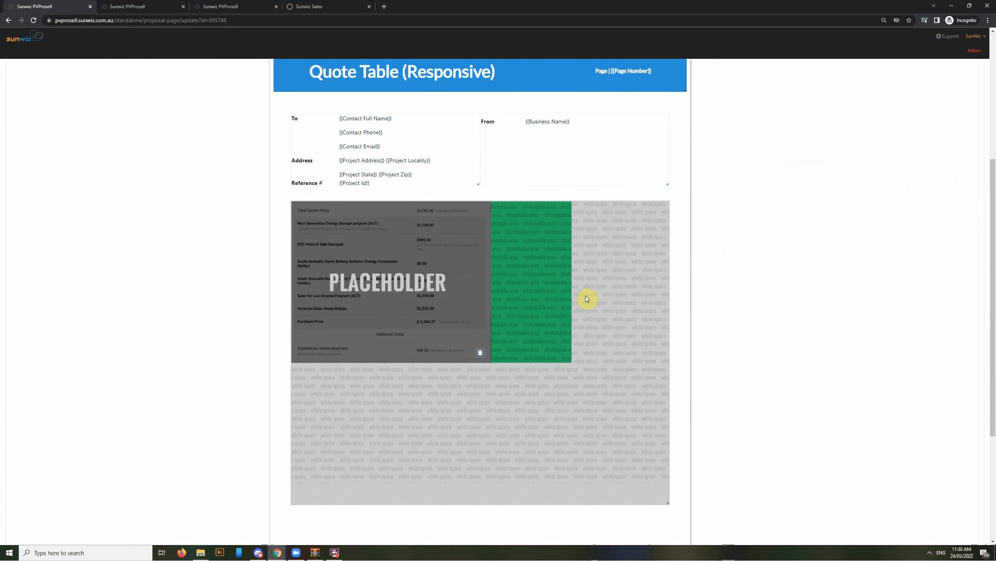
- Examine the System Options Comparison on page 17, including the low, medium and high columns and the placeholder
scroll(585, 298, up, 5)
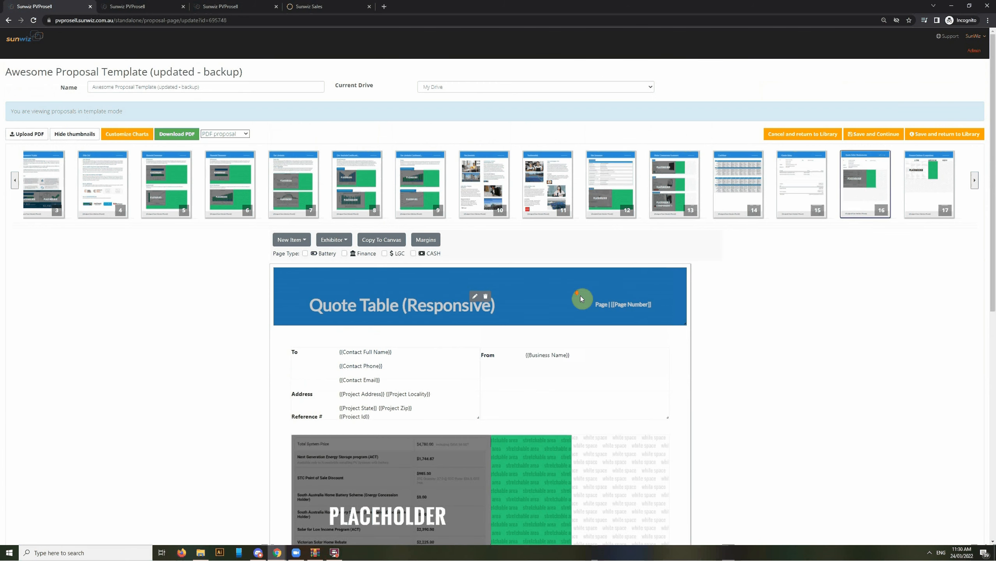
click(932, 204)
scroll(593, 393, down, 4)
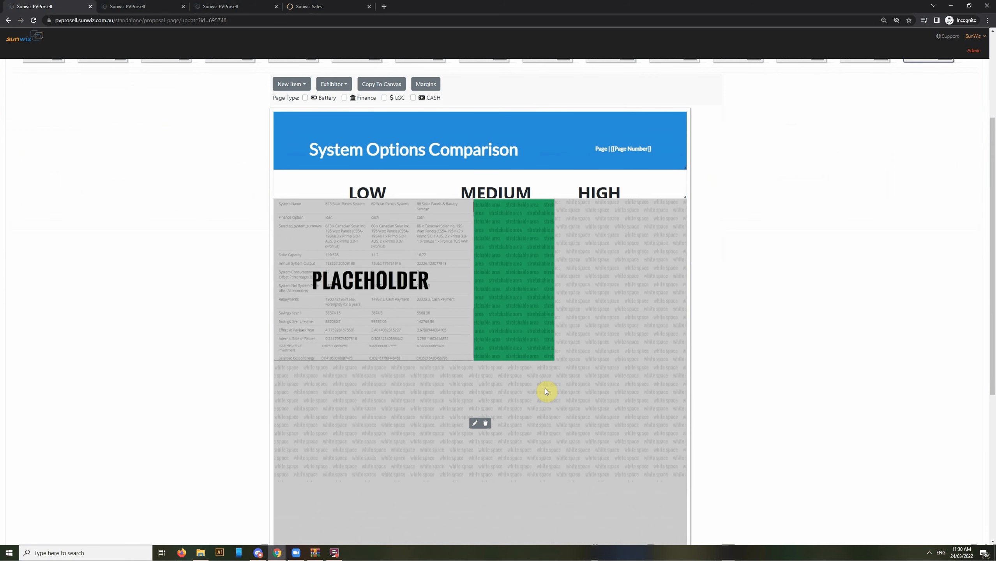
scroll(502, 408, up, 2)
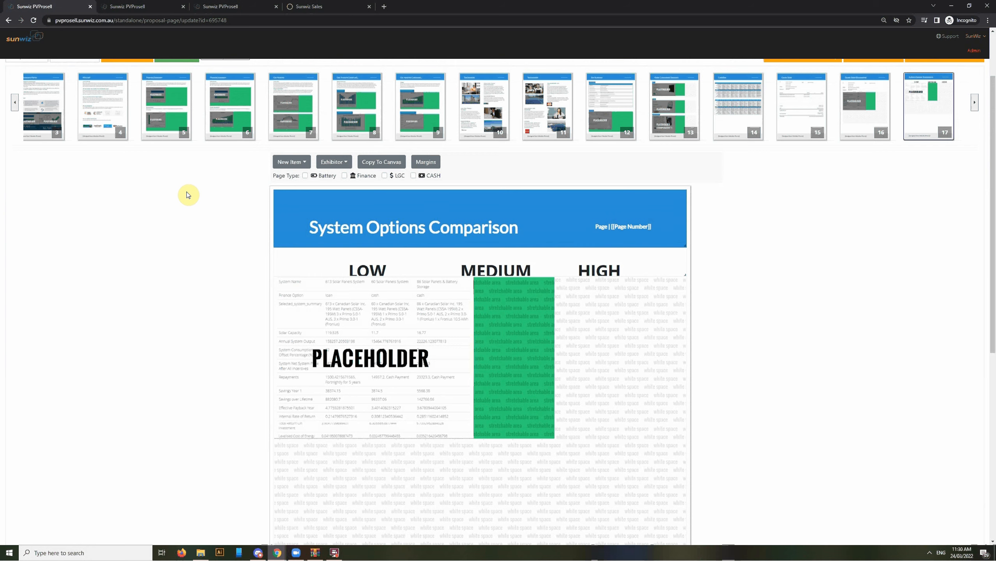
- Switch to the template loaded with project data and check the available system, payment and inverter choices, keeping the current selections
click(155, 6)
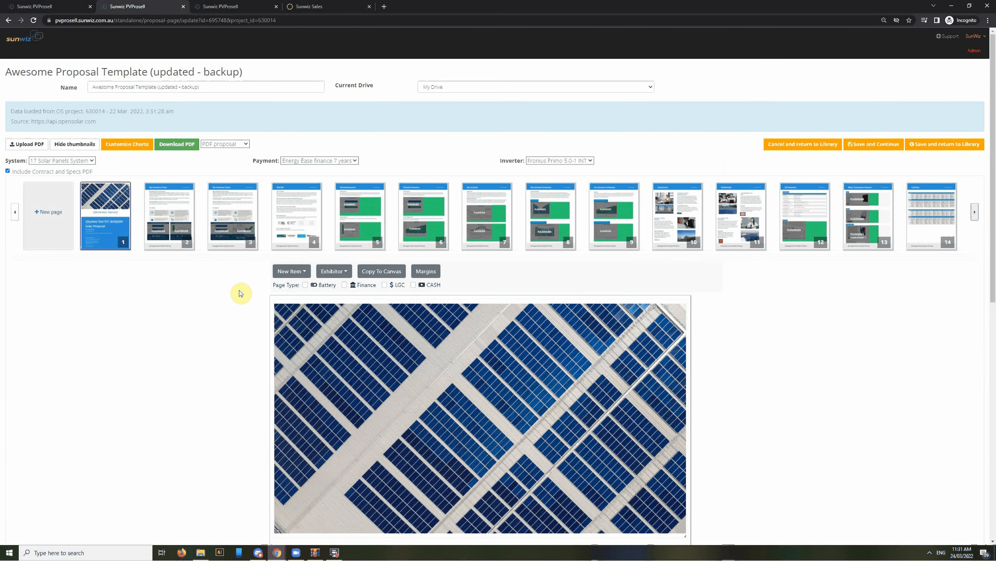
click(91, 161)
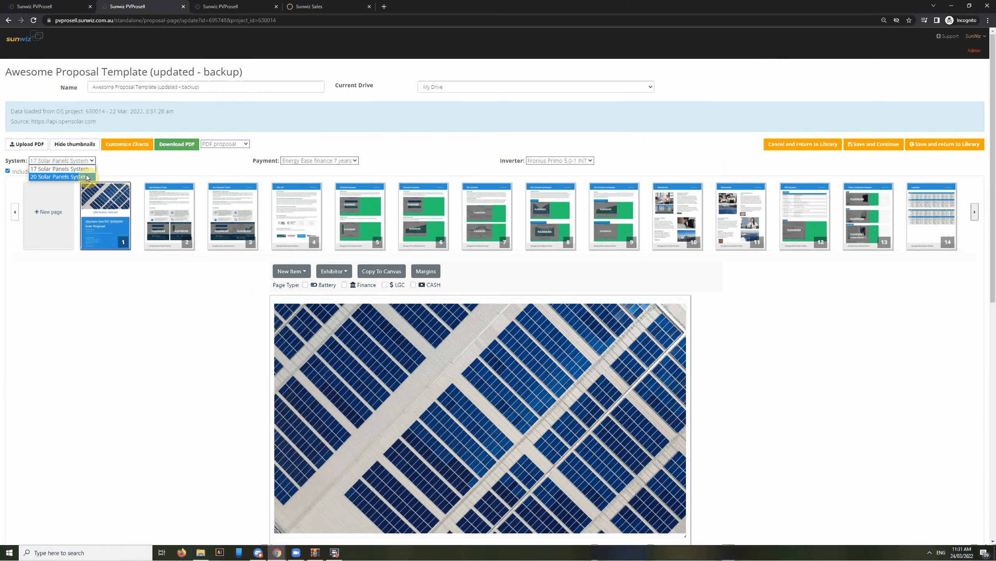
click(129, 163)
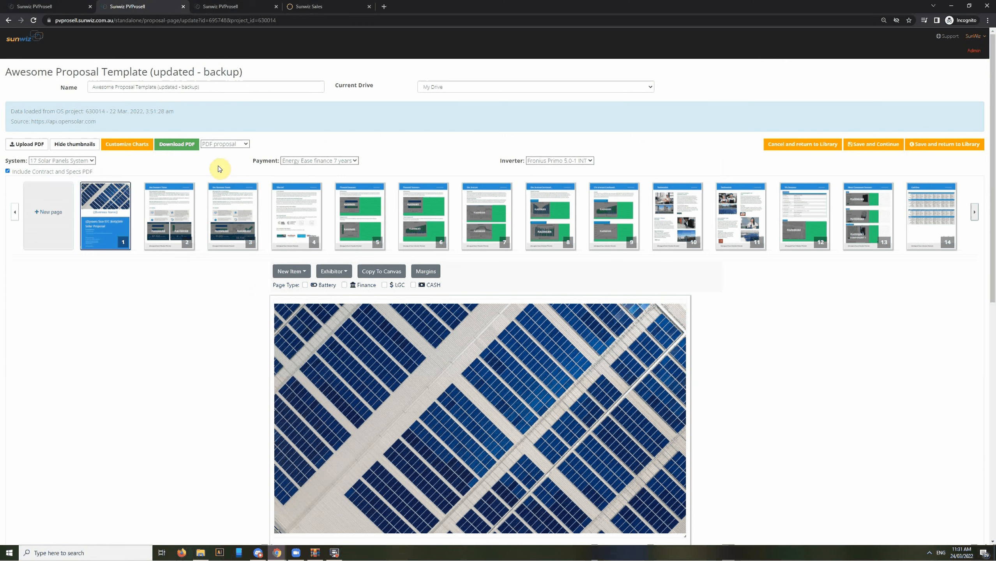
click(343, 160)
click(448, 162)
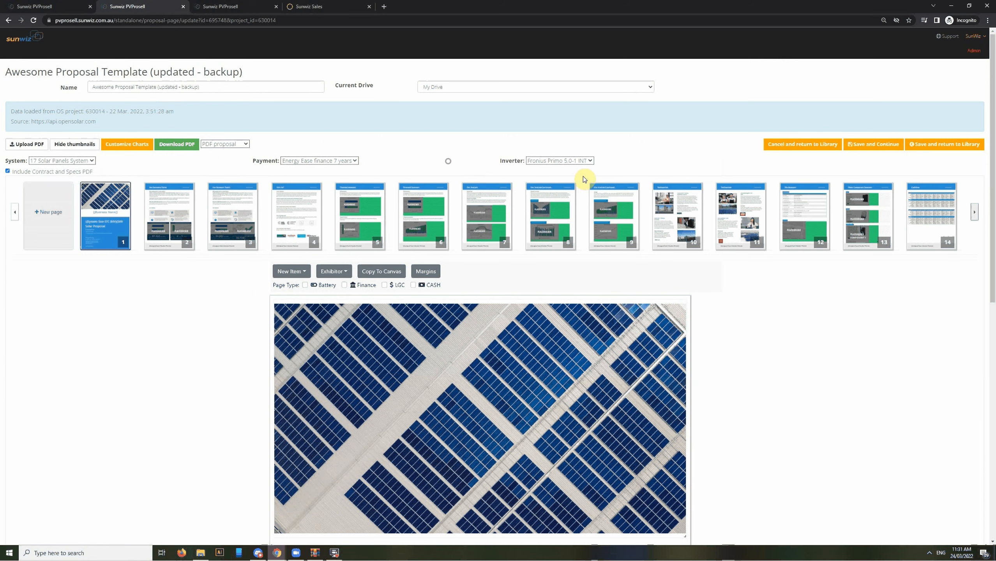
click(586, 164)
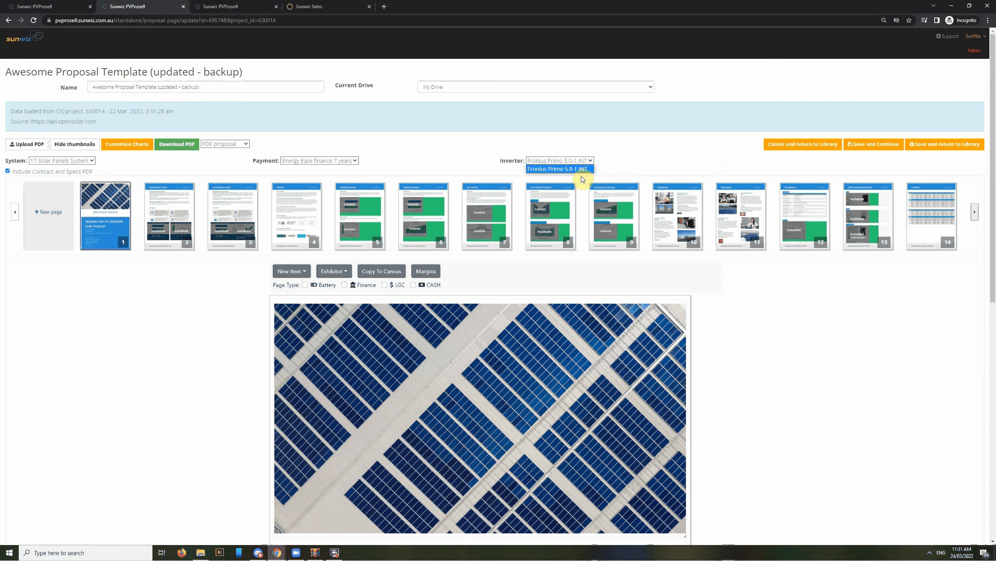
click(588, 165)
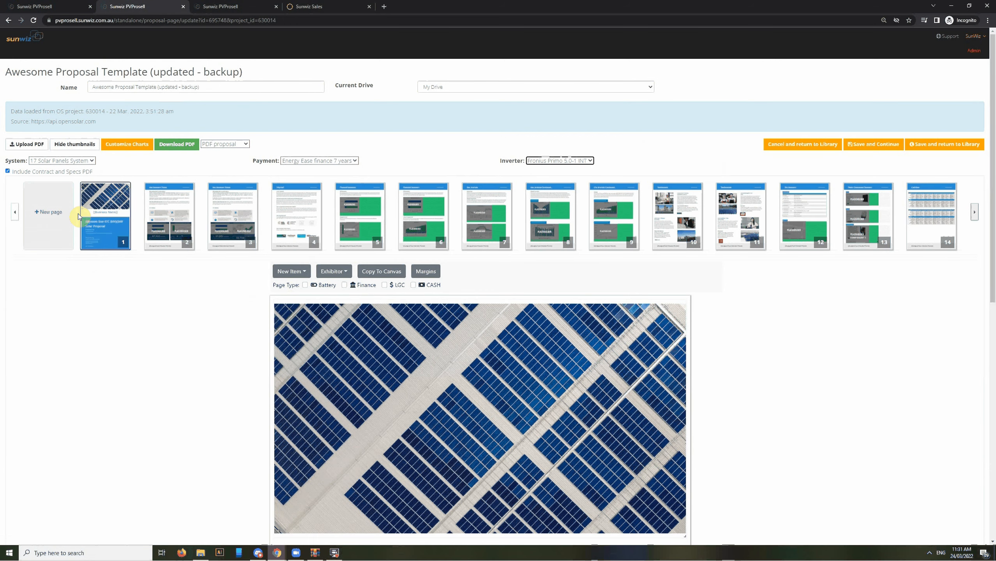
- Review the cover page filled with project data, including the proposal title and the Prepared for and Prepared by details
scroll(247, 391, down, 5)
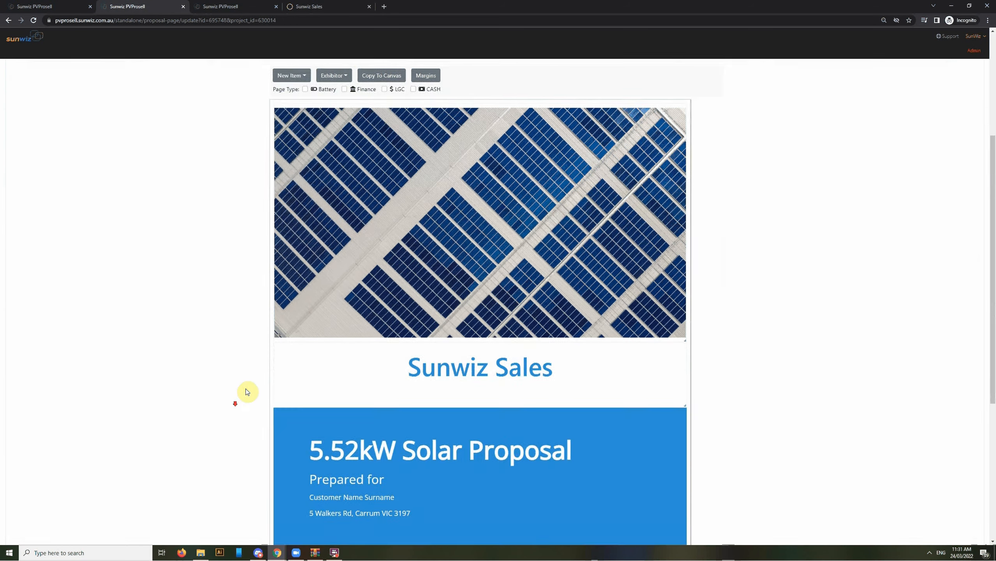
scroll(247, 392, down, 5)
mouse_move(411, 183)
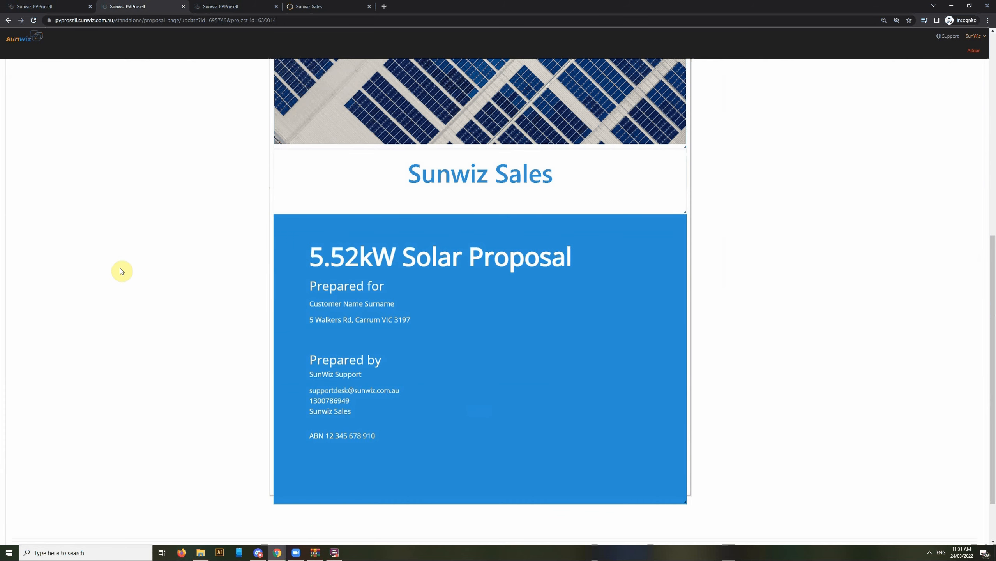
- Review the populated Key Summary Points on page 2, including the Our Solution figures and the bill and payback charts
scroll(177, 373, up, 9)
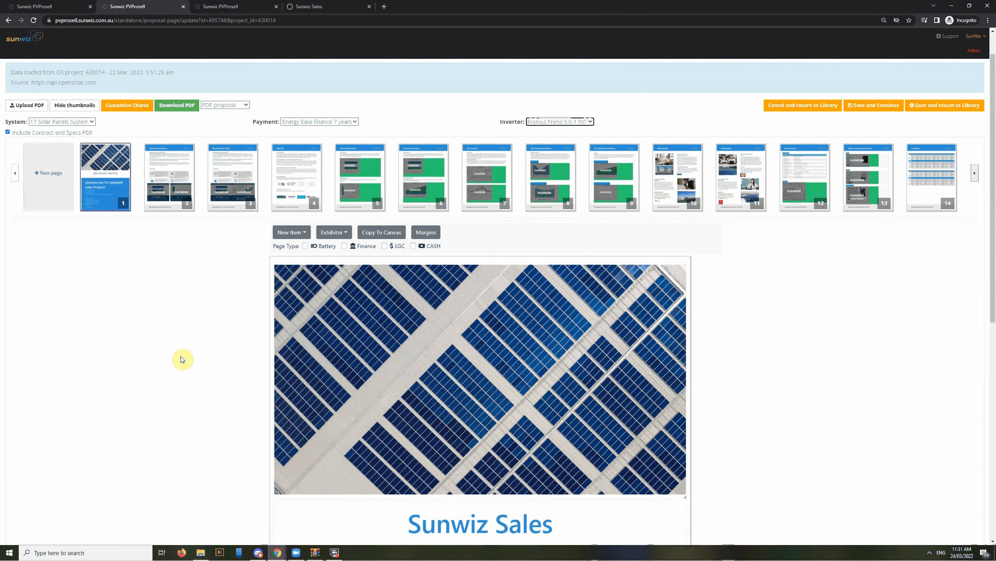
click(163, 201)
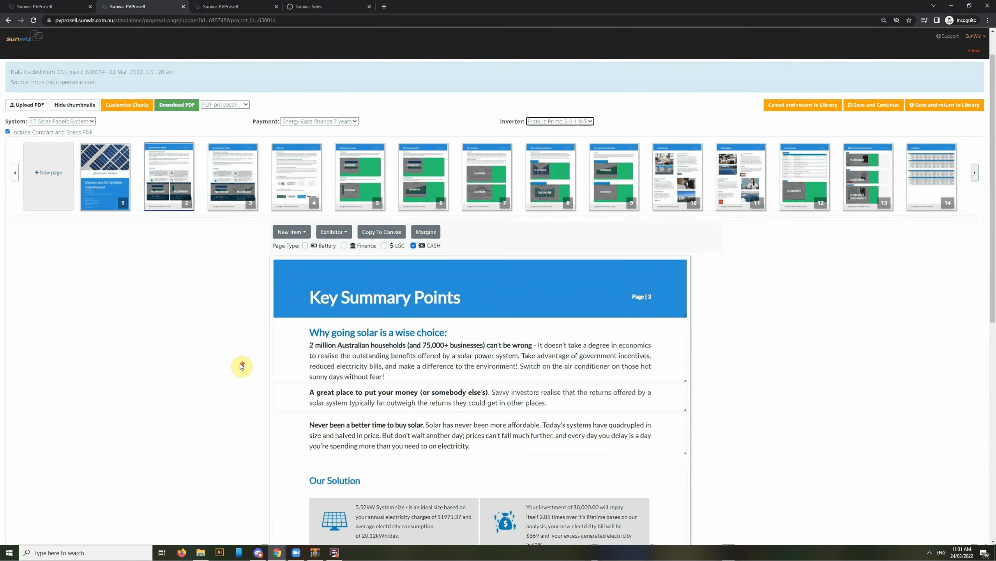
scroll(249, 363, down, 10)
mouse_move(476, 187)
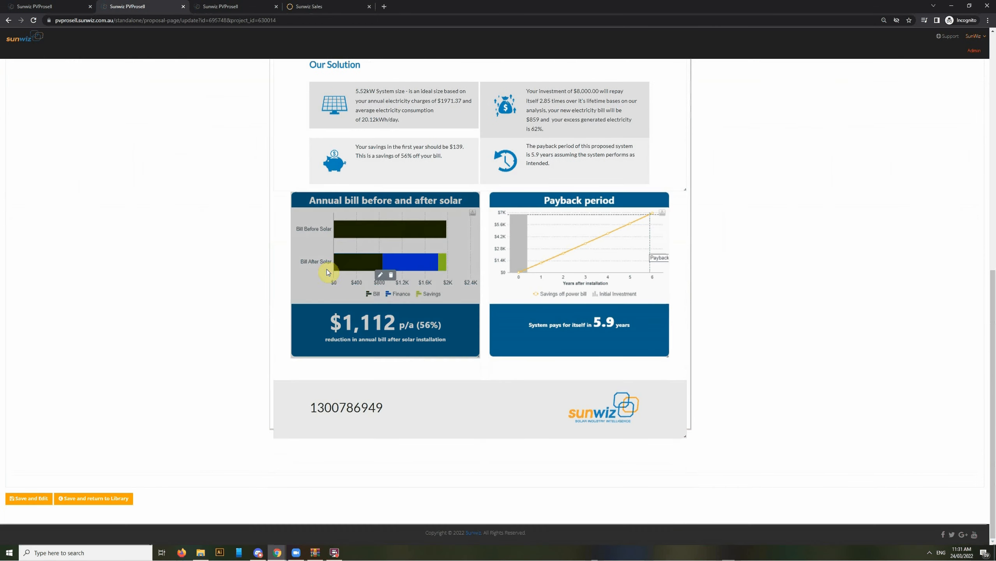
- Review the populated Major Component Summary on page 13, covering the panels, inverter and other components sections
scroll(357, 291, up, 10)
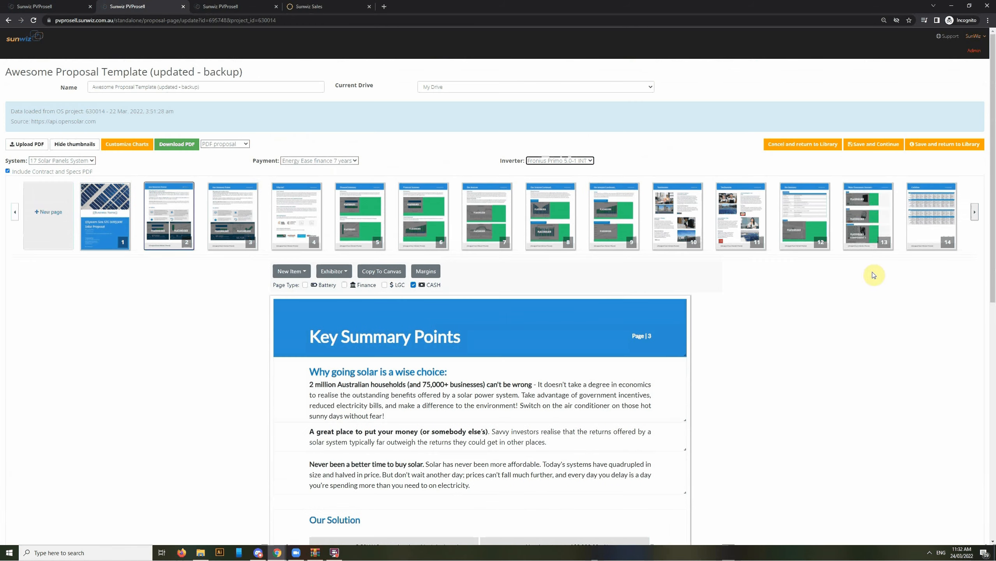
click(864, 243)
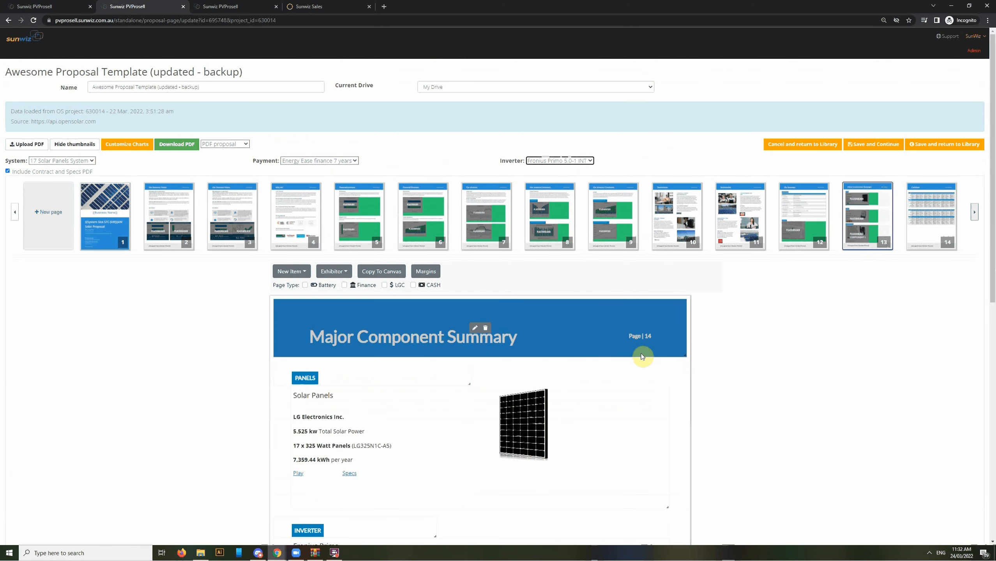
scroll(625, 391, down, 2)
scroll(626, 391, down, 2)
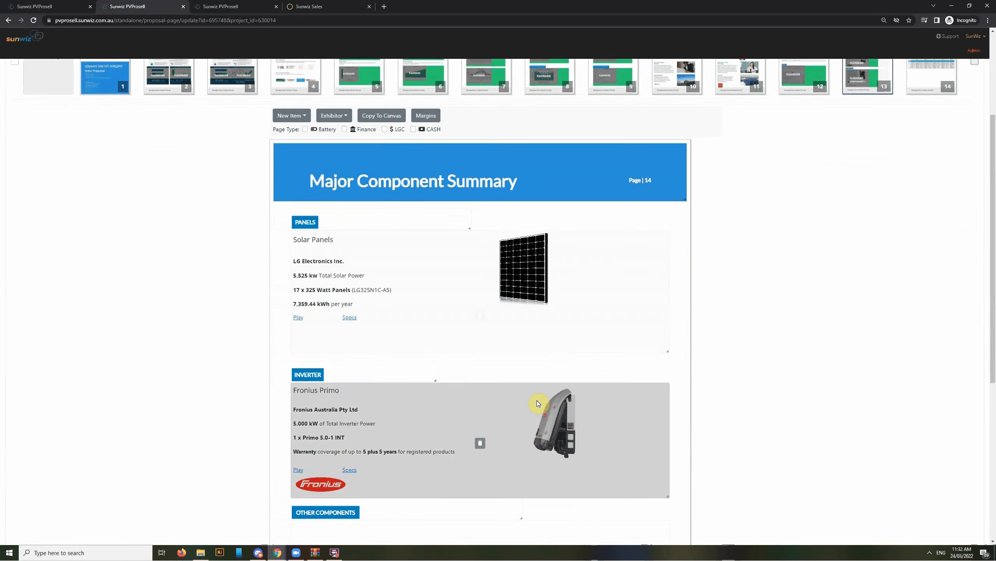
scroll(543, 345, down, 1)
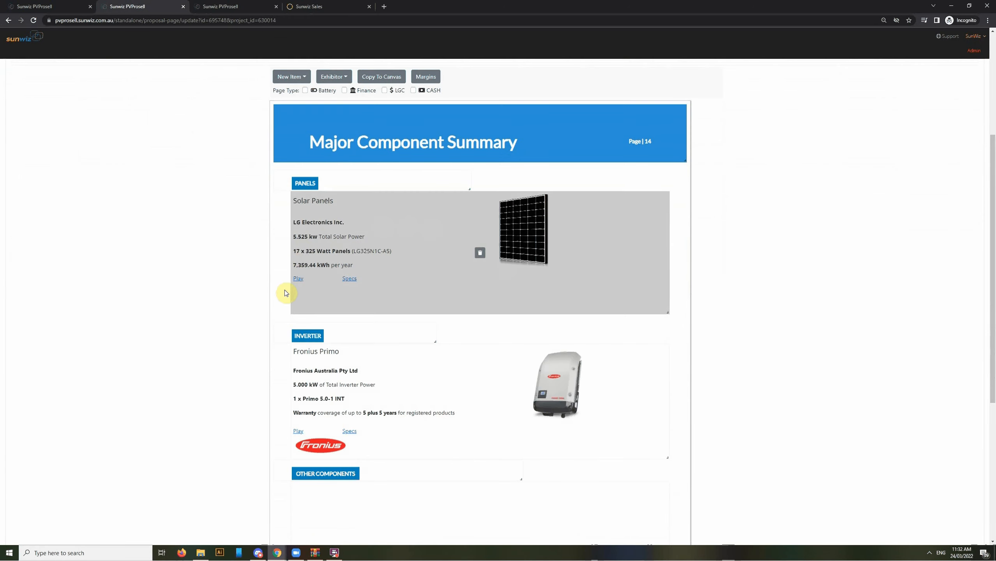
scroll(284, 290, down, 1)
scroll(345, 296, down, 2)
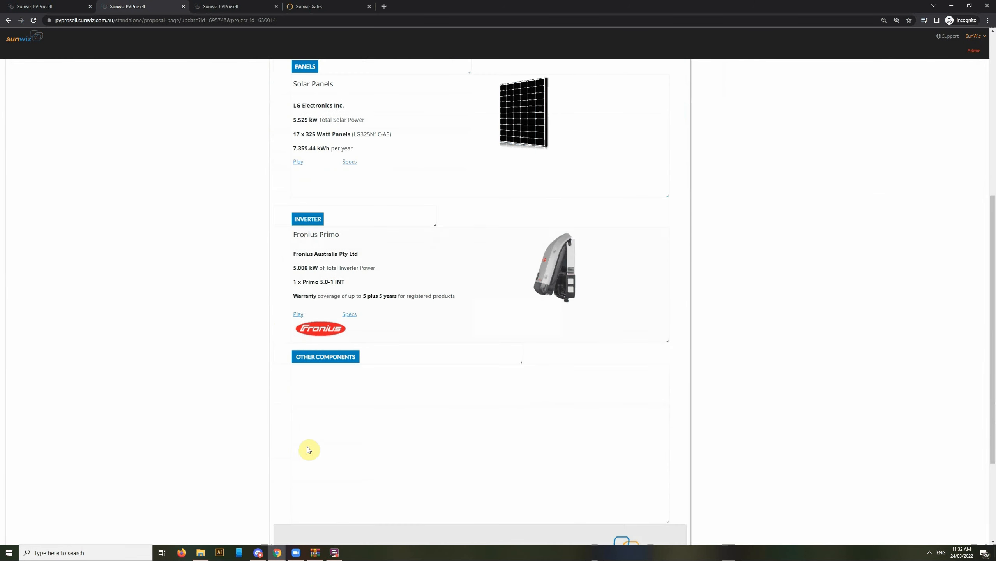
- Open the downloaded proposal PDF and review its pages from the cover to the Quote Table (Responsive) page
scroll(242, 339, up, 6)
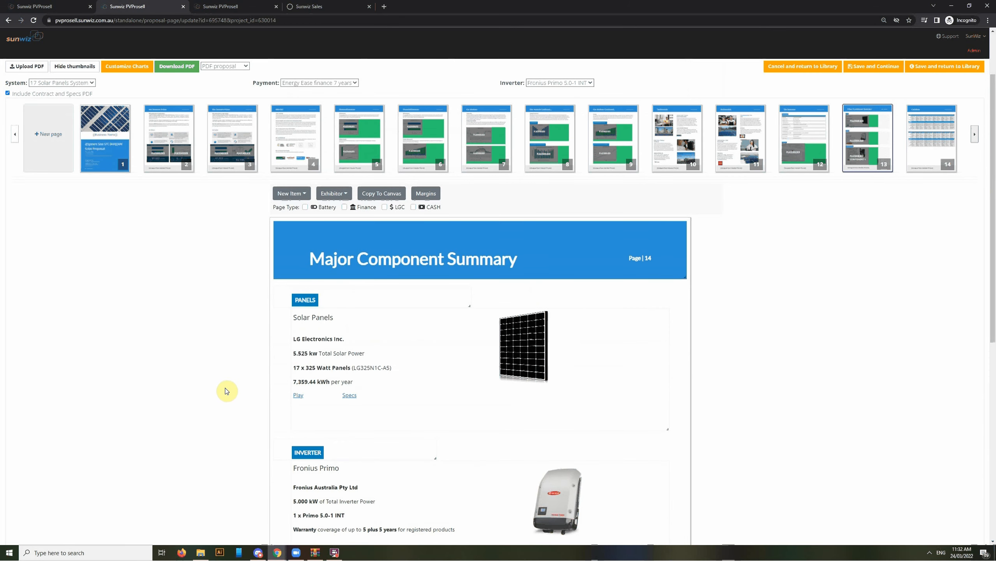
scroll(228, 391, up, 2)
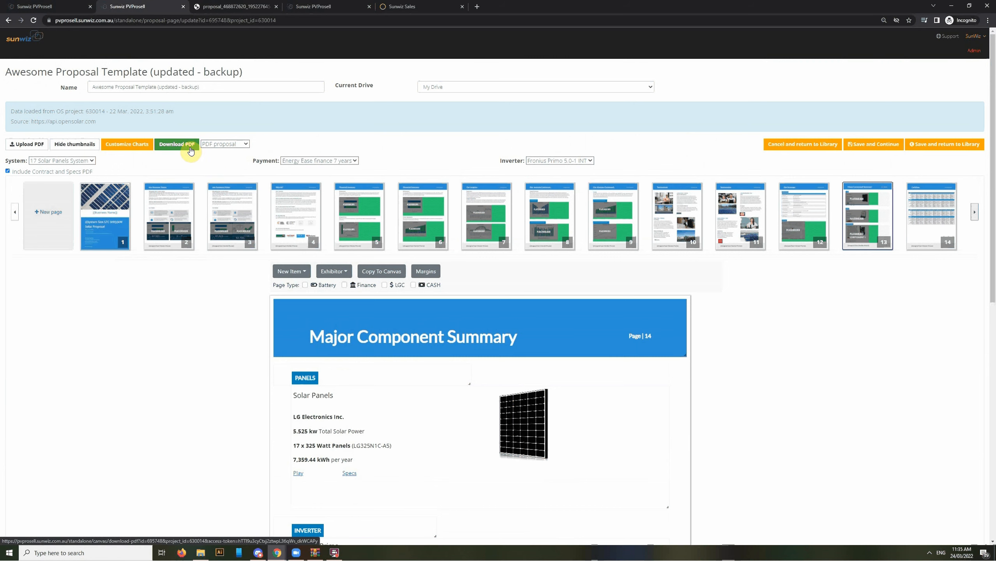
click(238, 7)
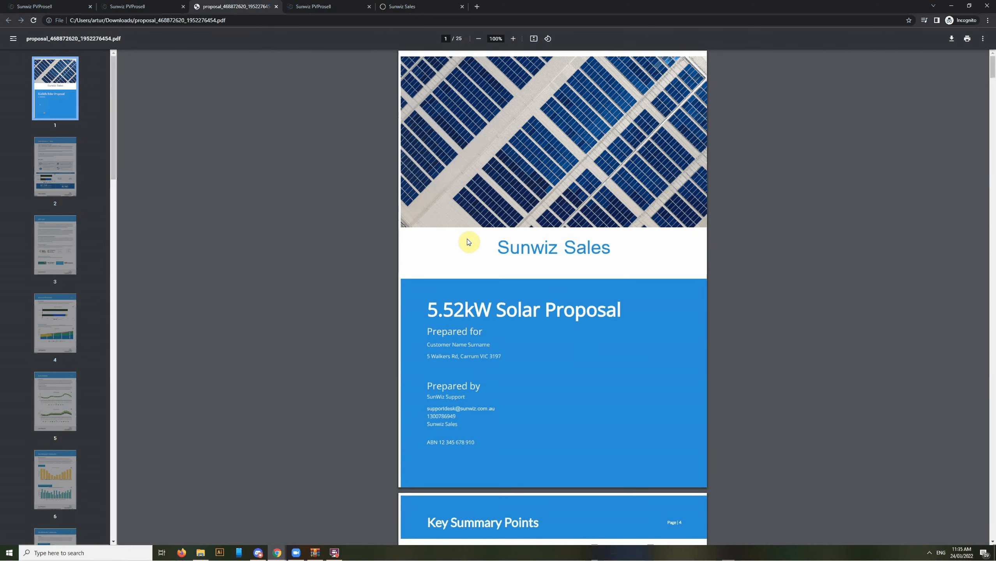
scroll(557, 298, down, 8)
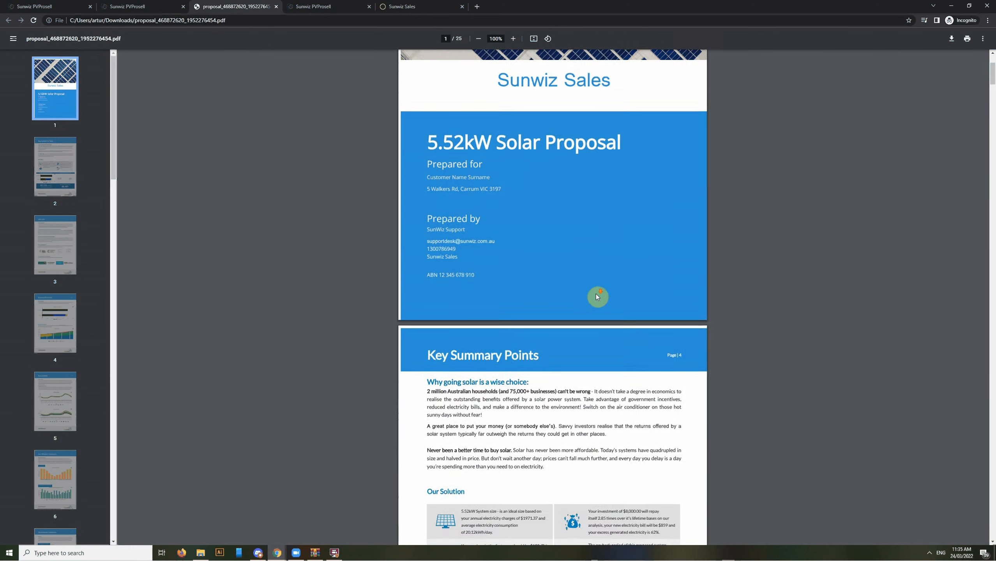
scroll(606, 290, down, 20)
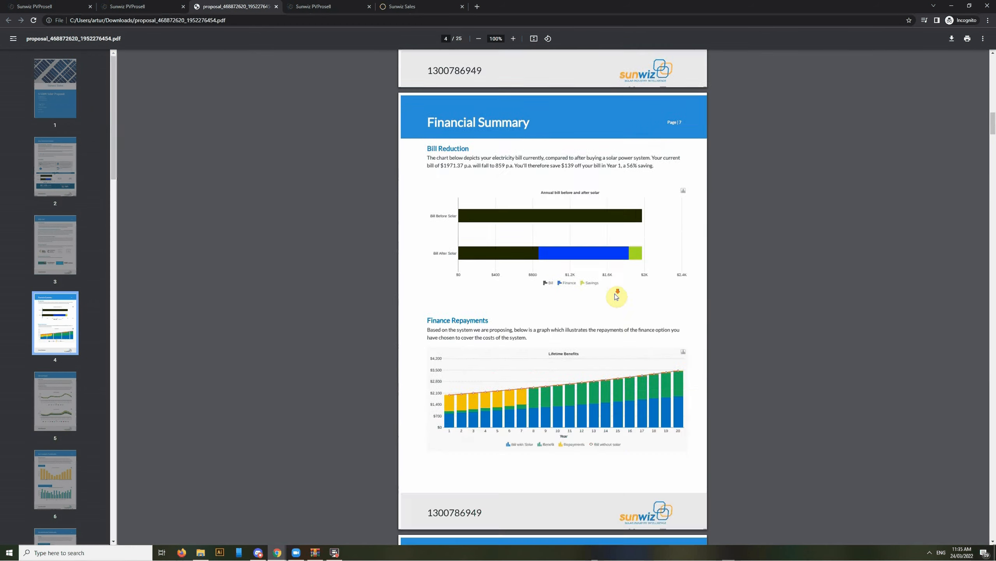
scroll(615, 300, down, 20)
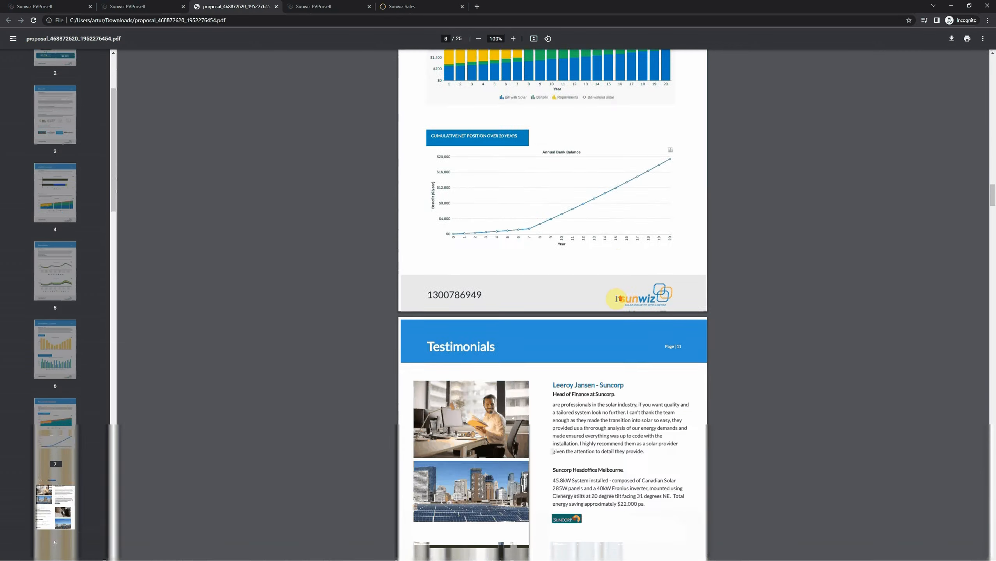
scroll(619, 308, down, 20)
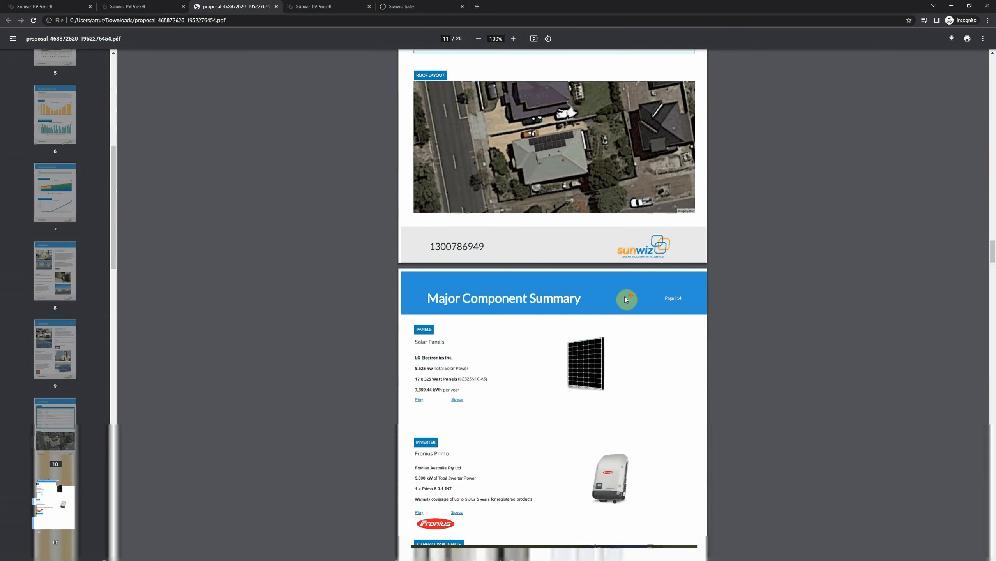
scroll(627, 294, down, 20)
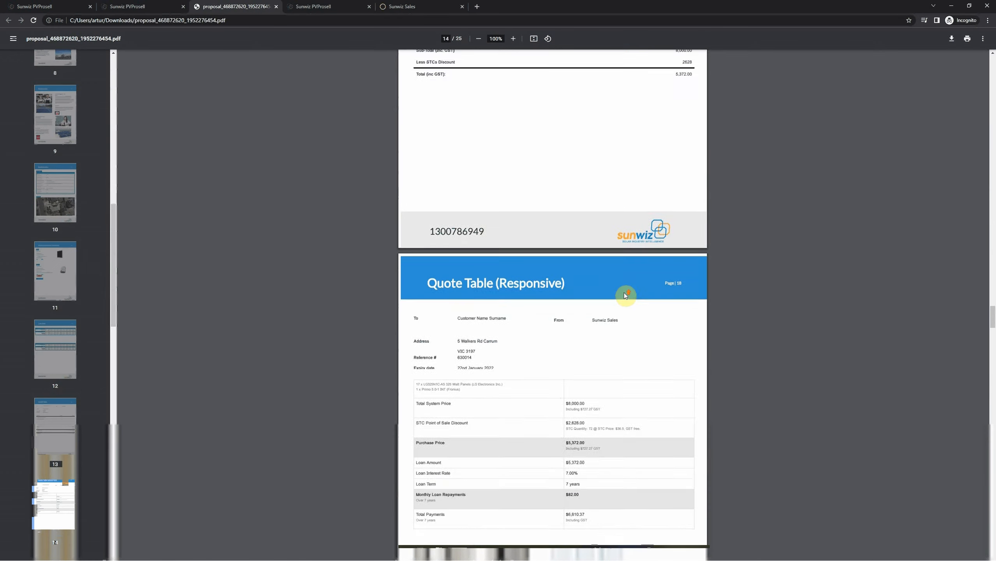
- Return to the PVProsell template loaded with project data and change its proposal type to Online Proposal
click(144, 5)
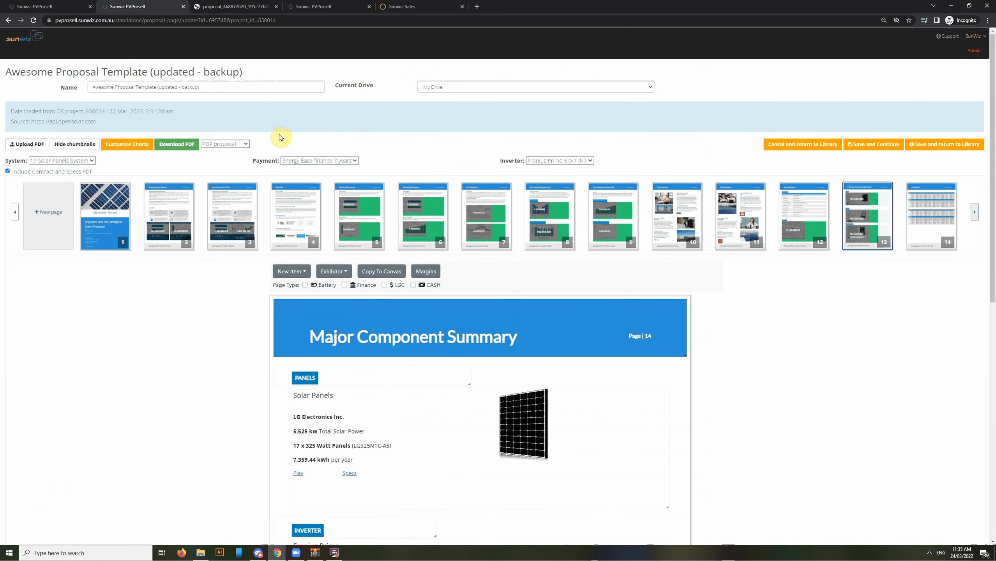
click(245, 144)
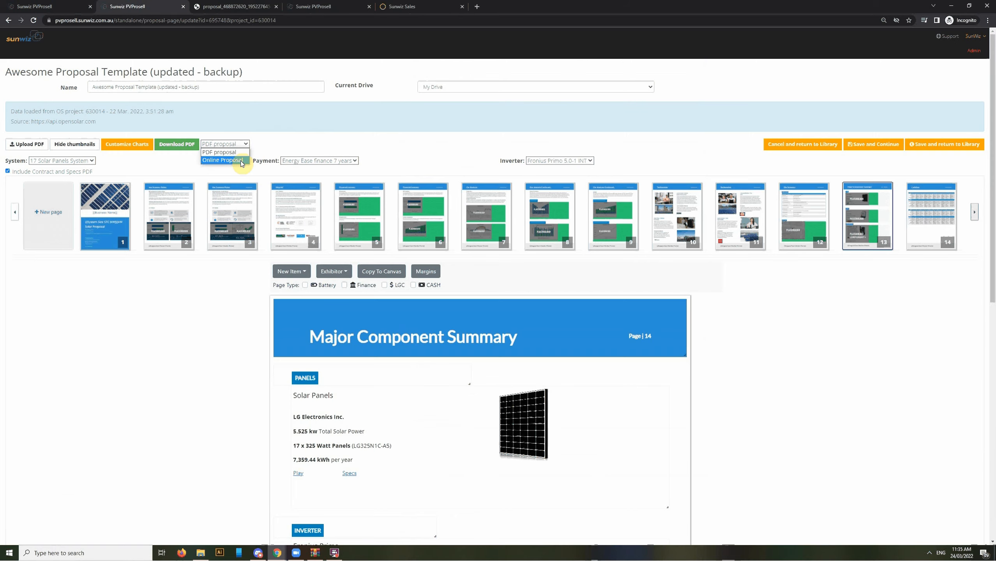
click(241, 160)
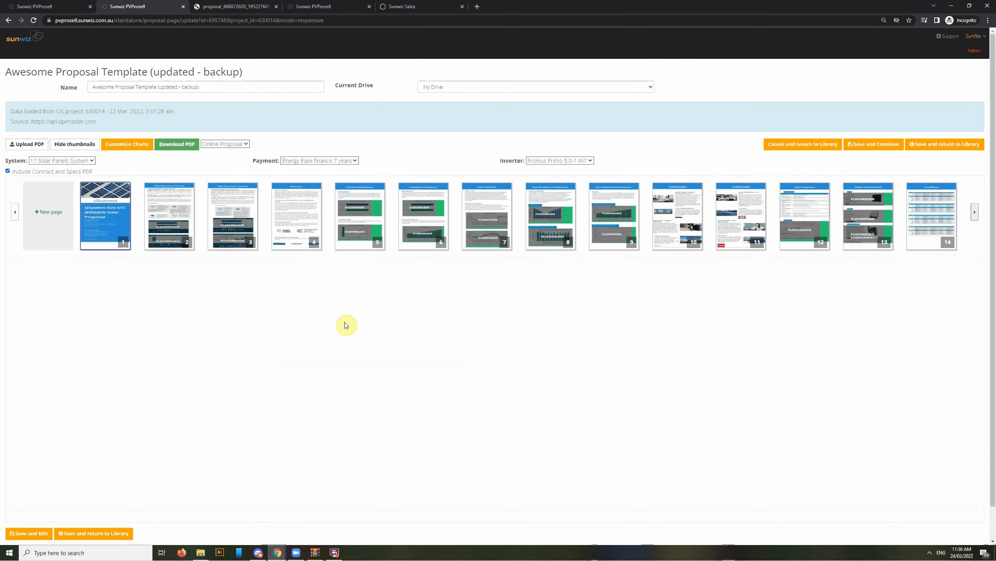
- Switch to the OpenSolar project and review the online proposal's checklist and tip sections
click(424, 8)
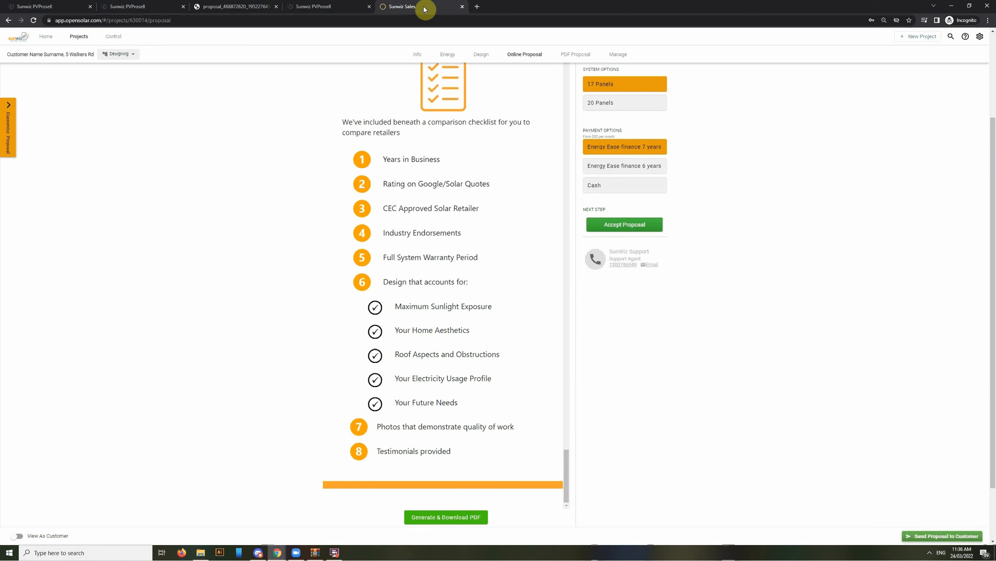
scroll(572, 135, up, 5)
scroll(514, 319, up, 10)
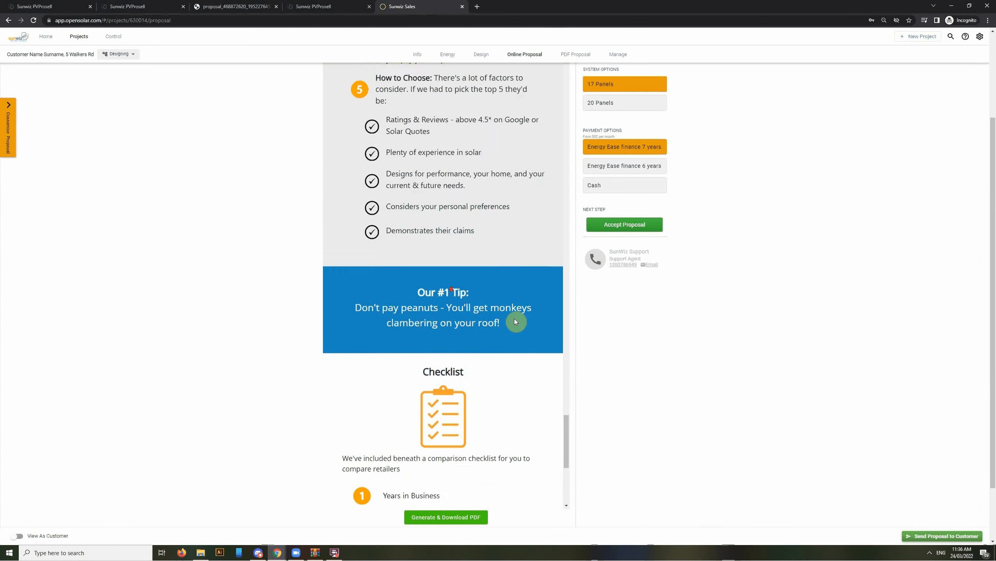
- Switch back to the PVProsell template, open its cover page and change the layout to Mobile version
click(157, 6)
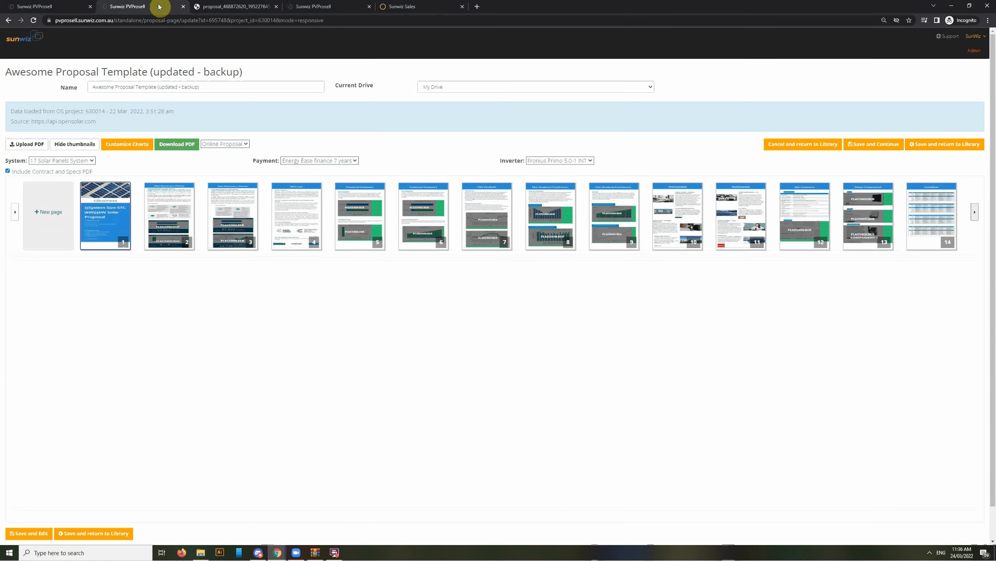
click(105, 244)
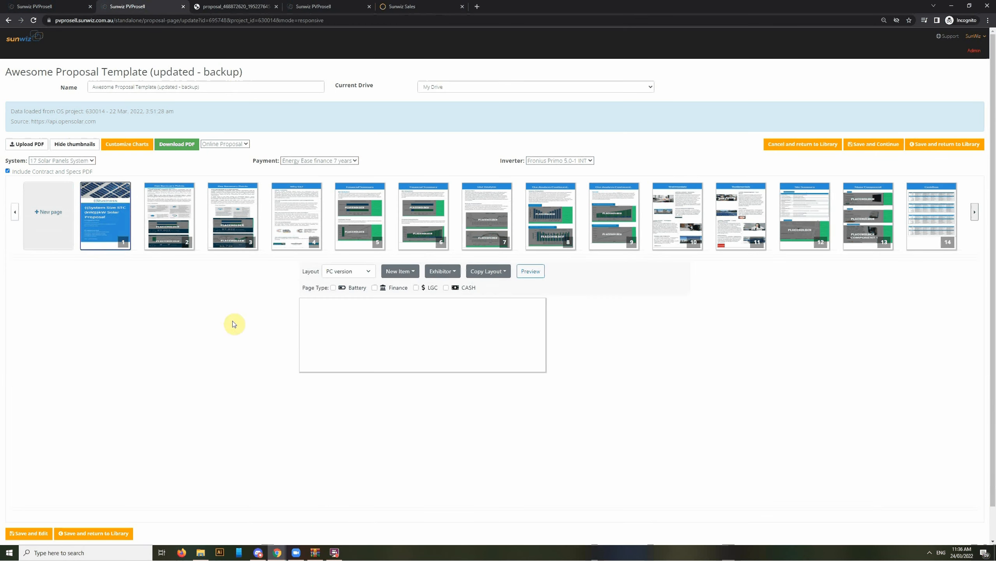
click(359, 272)
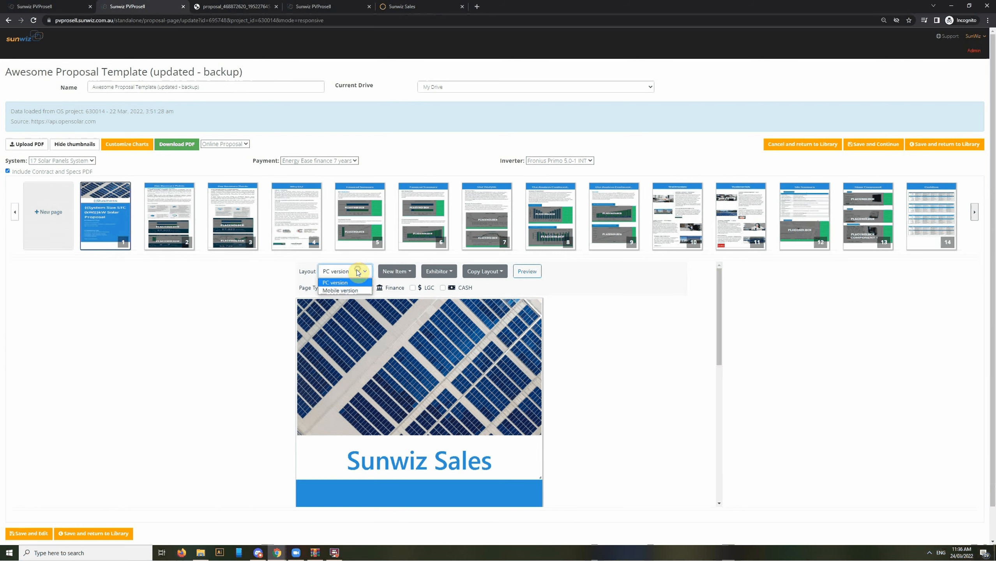
click(364, 292)
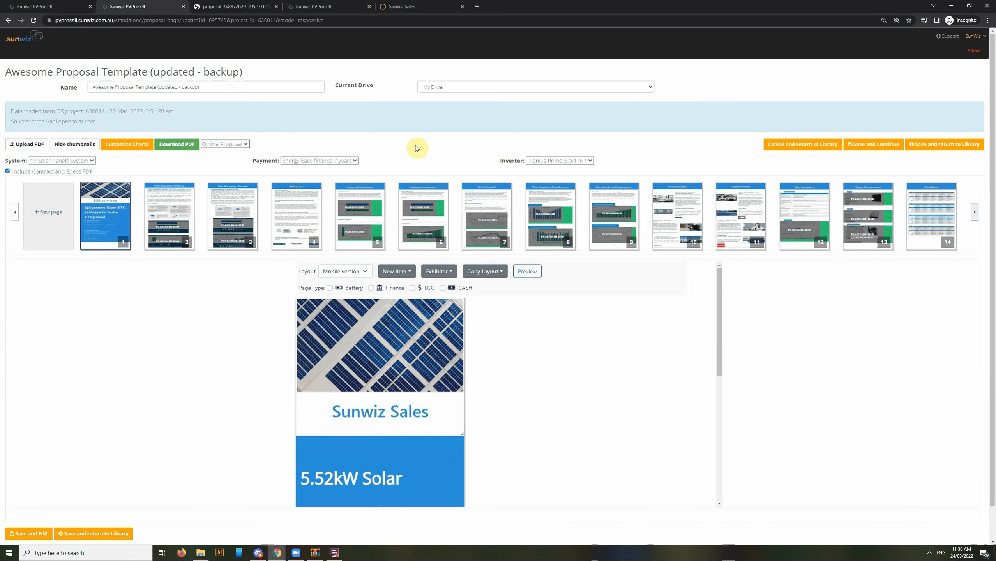
- Switch to the OpenSolar project and set its online proposal template to Bootstrap 5
click(414, 10)
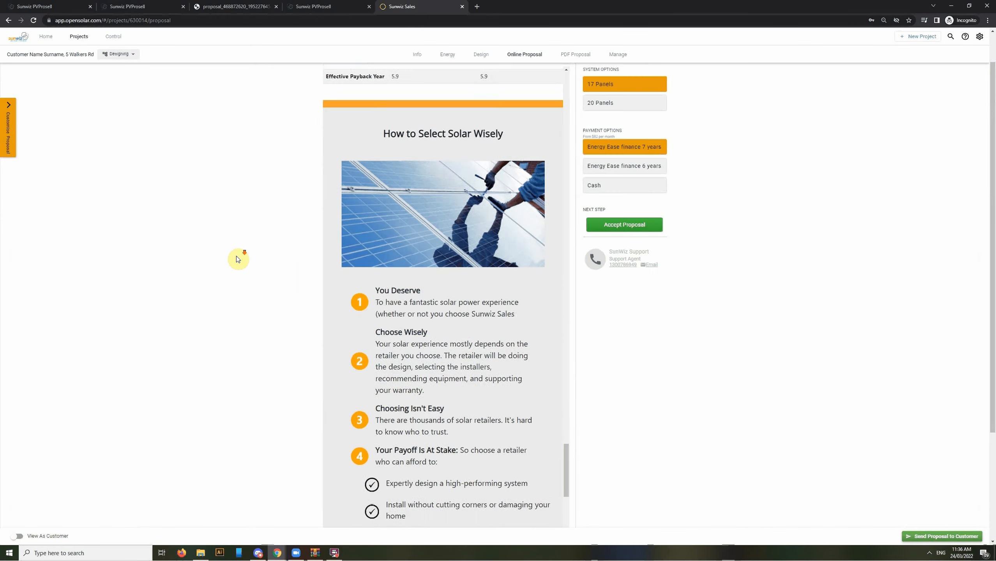
click(14, 121)
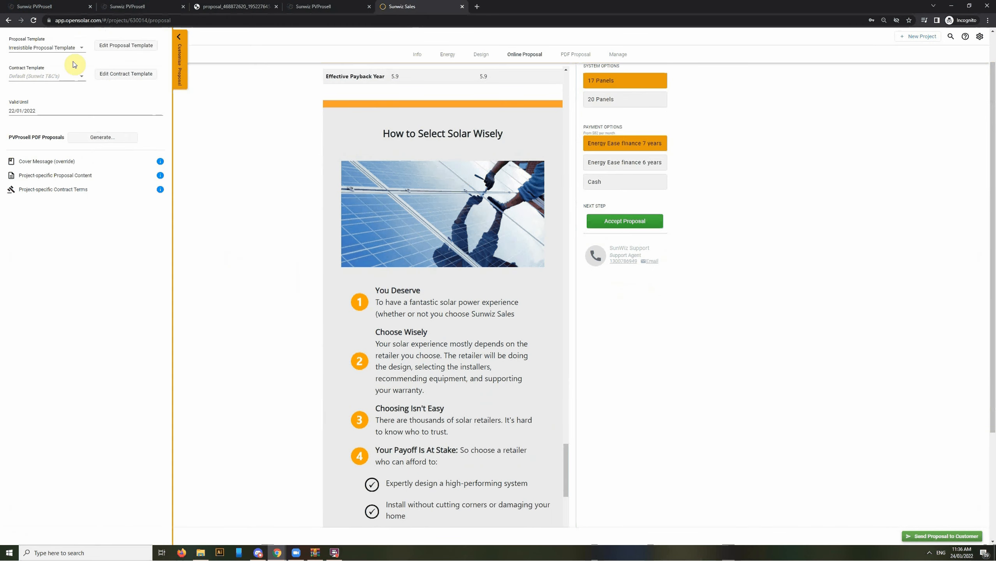
click(73, 45)
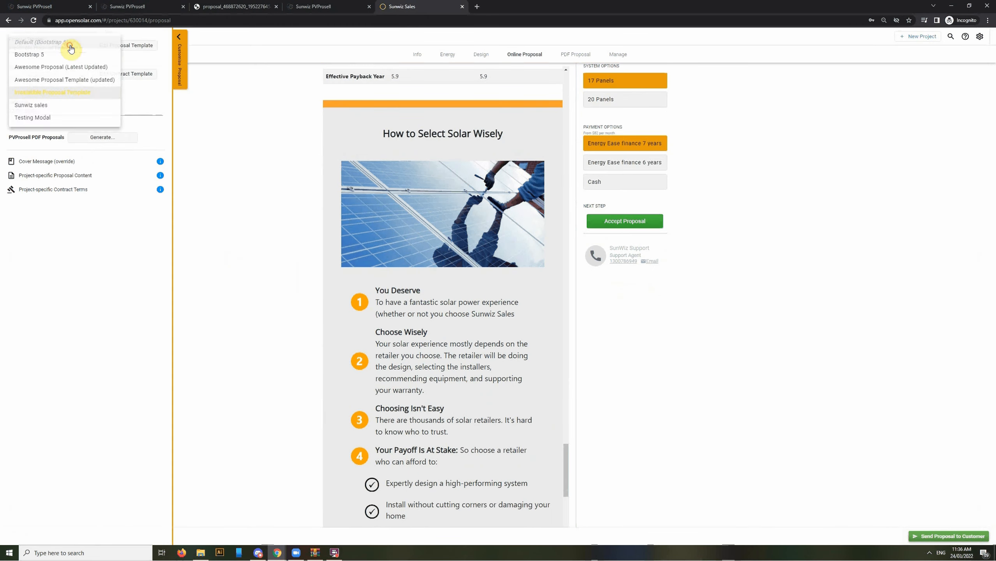
click(43, 55)
click(177, 64)
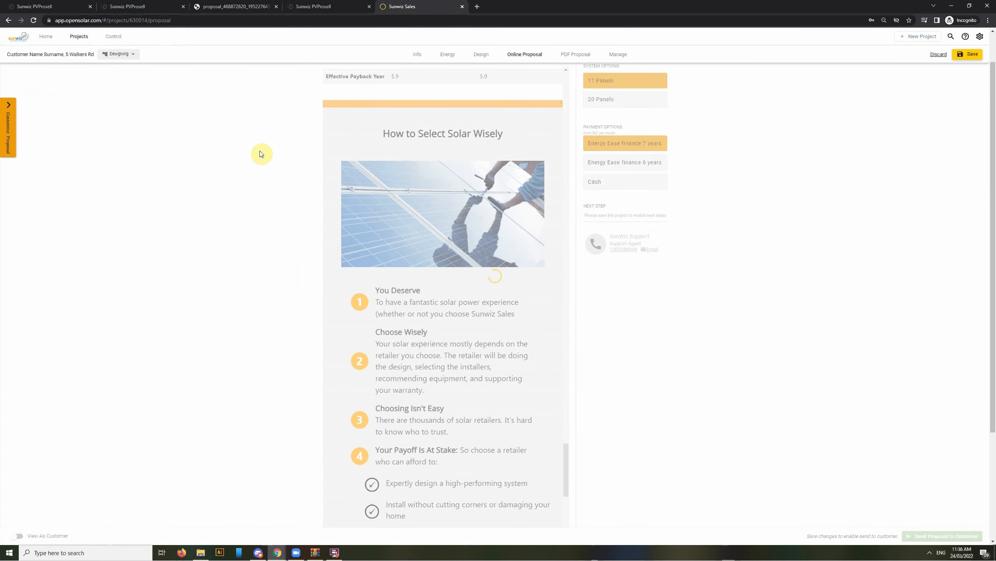
- View the Our Past Installations carousel in the online proposal by advancing through its slides
scroll(260, 264, up, 1)
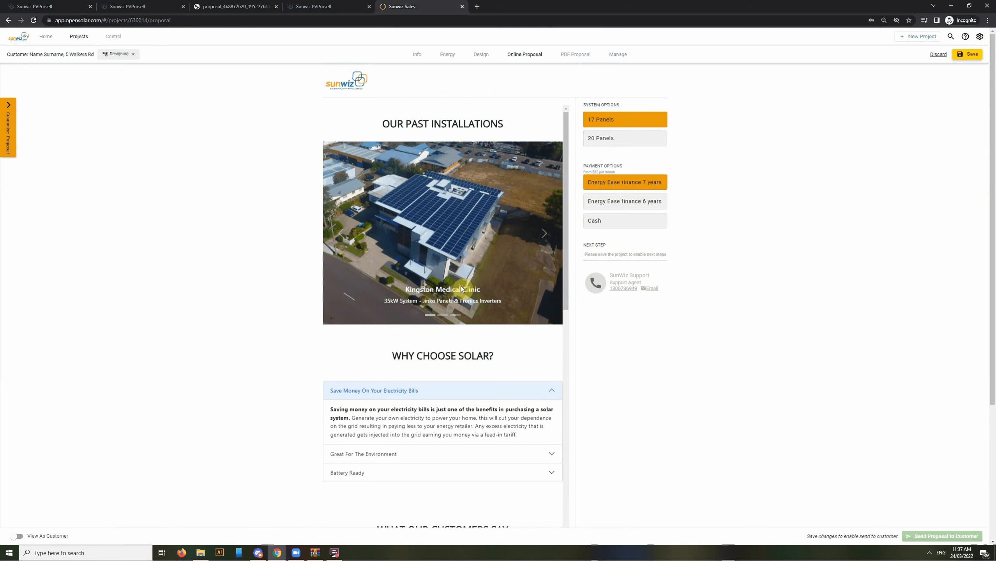
click(547, 237)
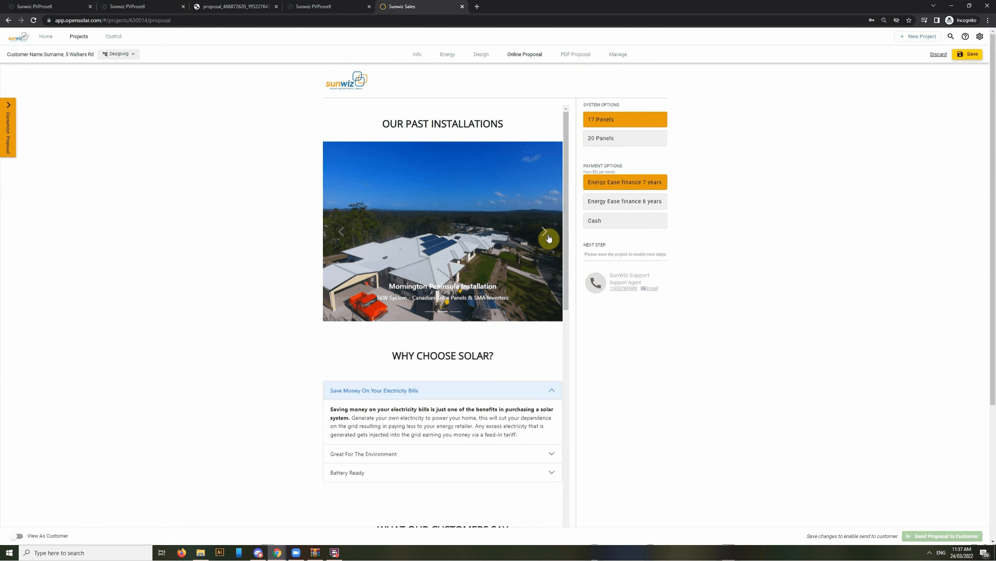
click(548, 238)
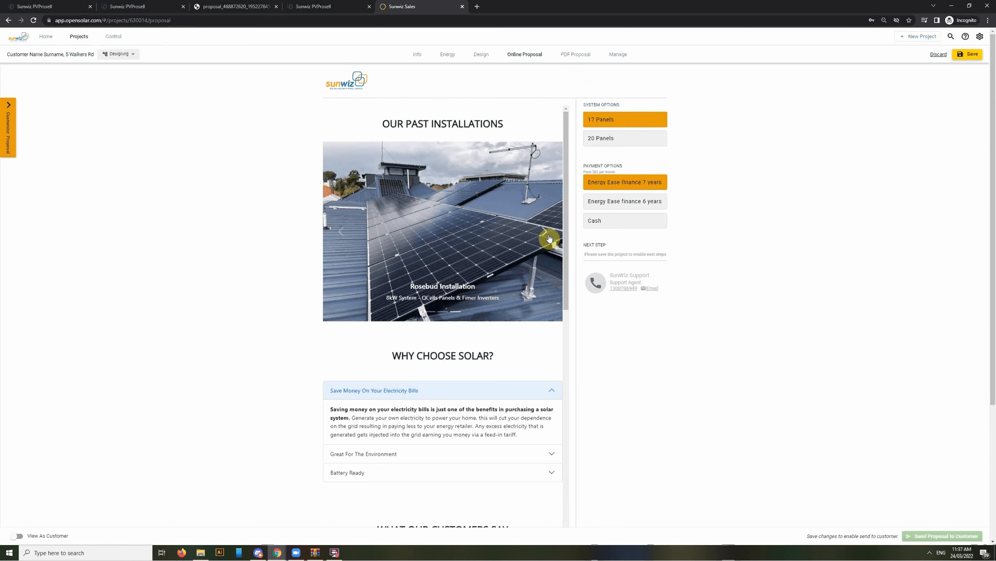
click(548, 237)
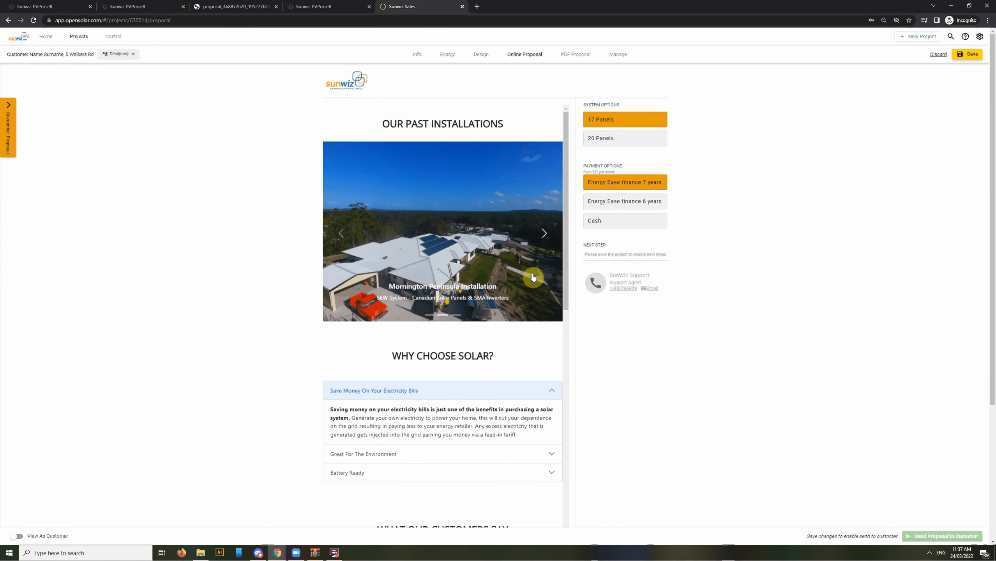
- Expand the Great For The Environment and Battery Ready entries under Why Choose Solar to view their text
scroll(533, 277, down, 2)
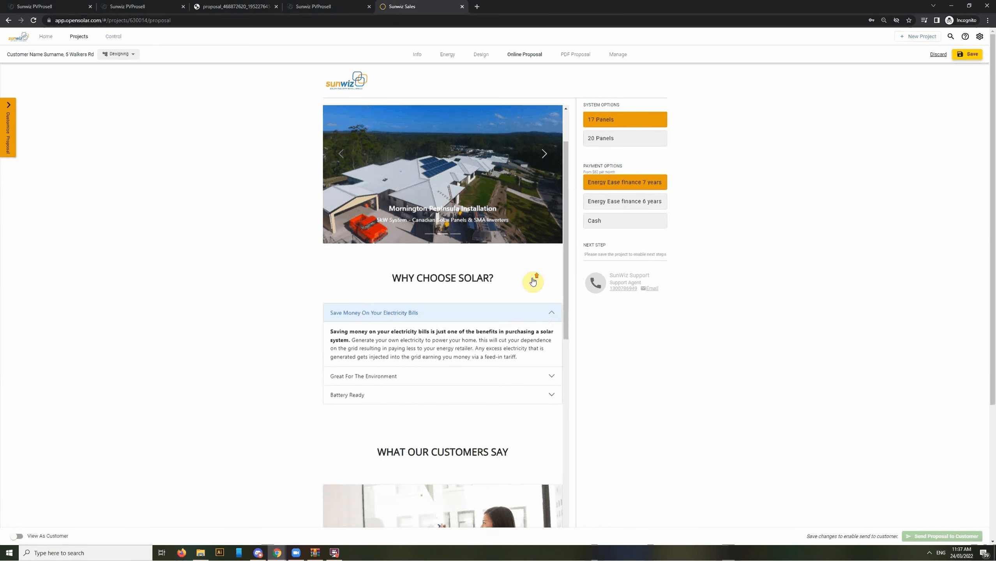
click(541, 319)
click(541, 318)
click(499, 376)
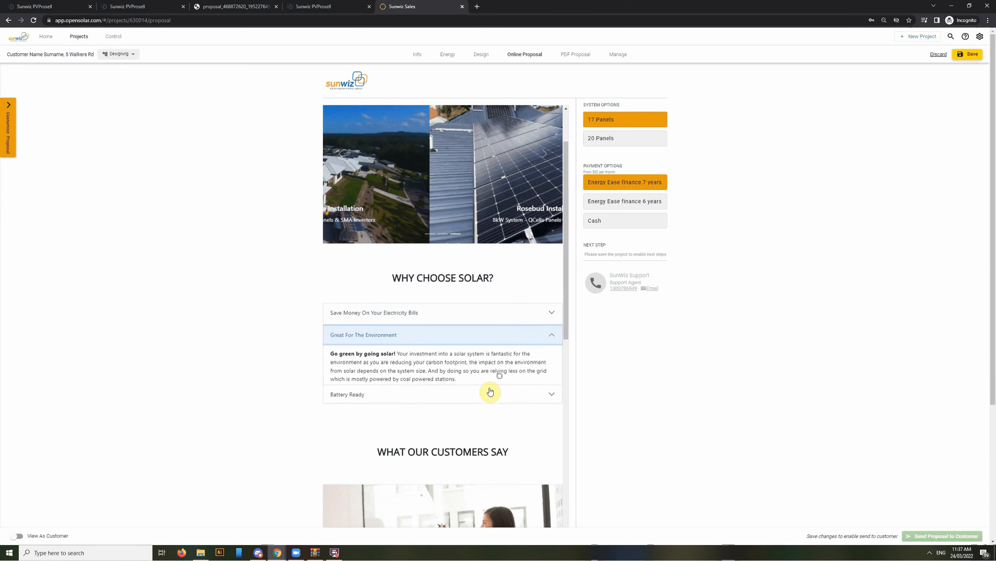
click(489, 392)
- Review the customer testimonials under What Our Customers Say and return to the start of the proposal
scroll(504, 393, down, 1)
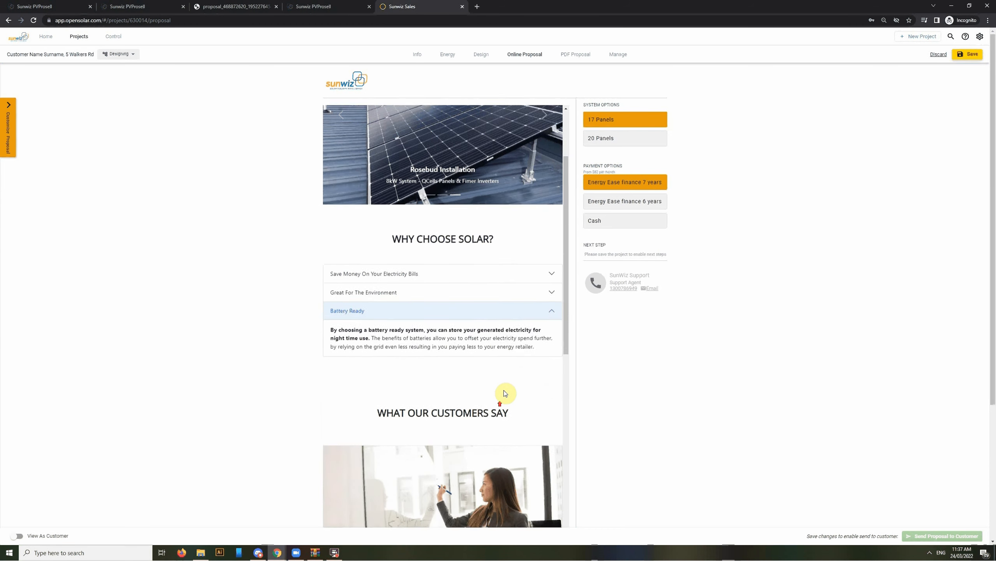
scroll(513, 395, down, 4)
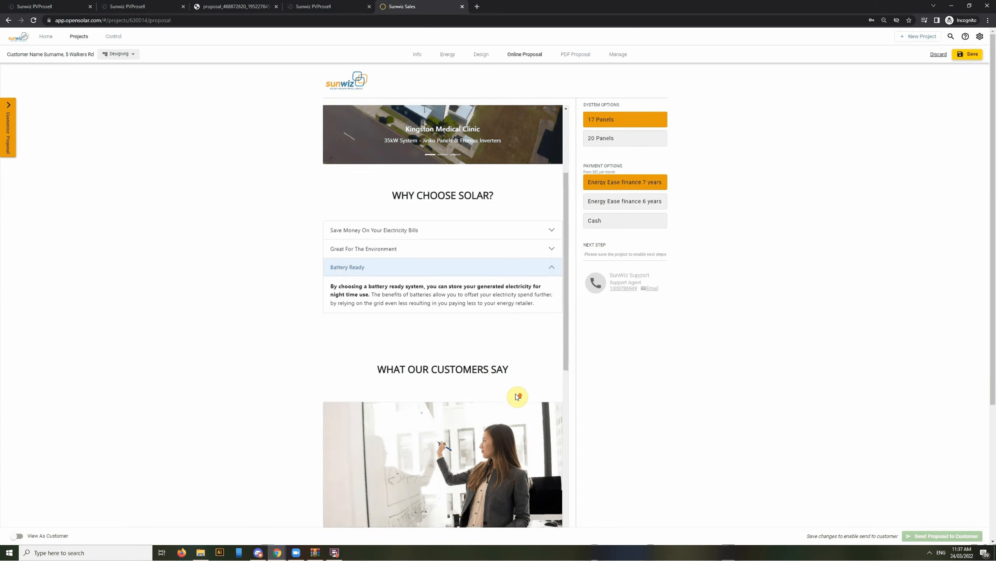
scroll(513, 390, down, 2)
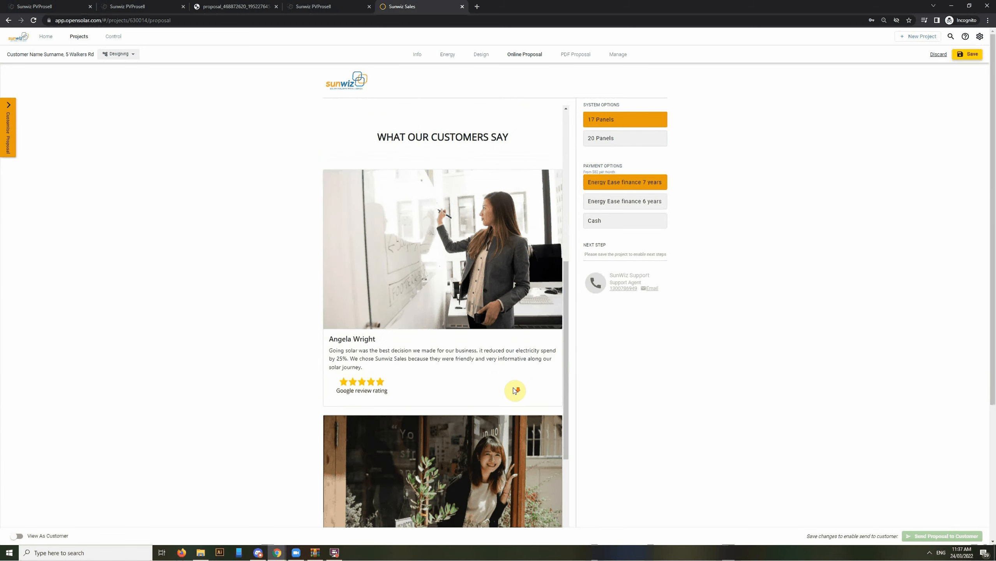
scroll(508, 387, down, 2)
scroll(508, 386, down, 7)
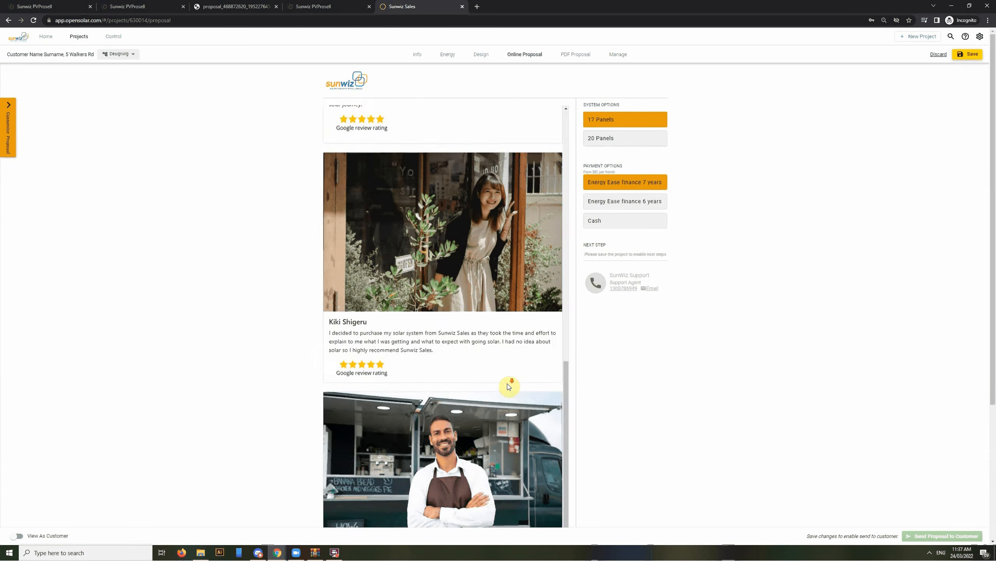
scroll(508, 383, up, 12)
scroll(515, 389, up, 6)
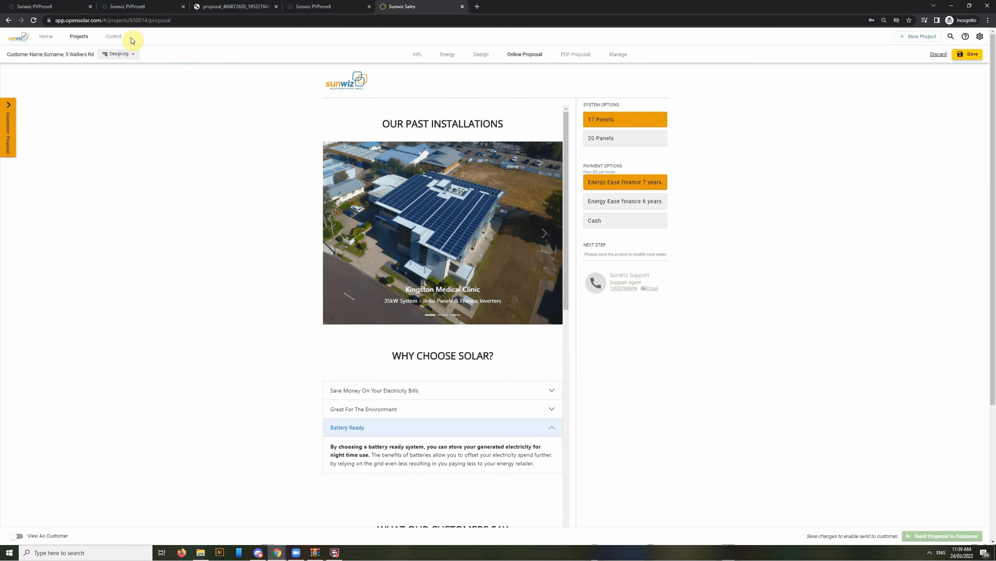
- Leave the project for the Control area, discarding unsaved changes, and view the Integration & API Keys settings
click(113, 37)
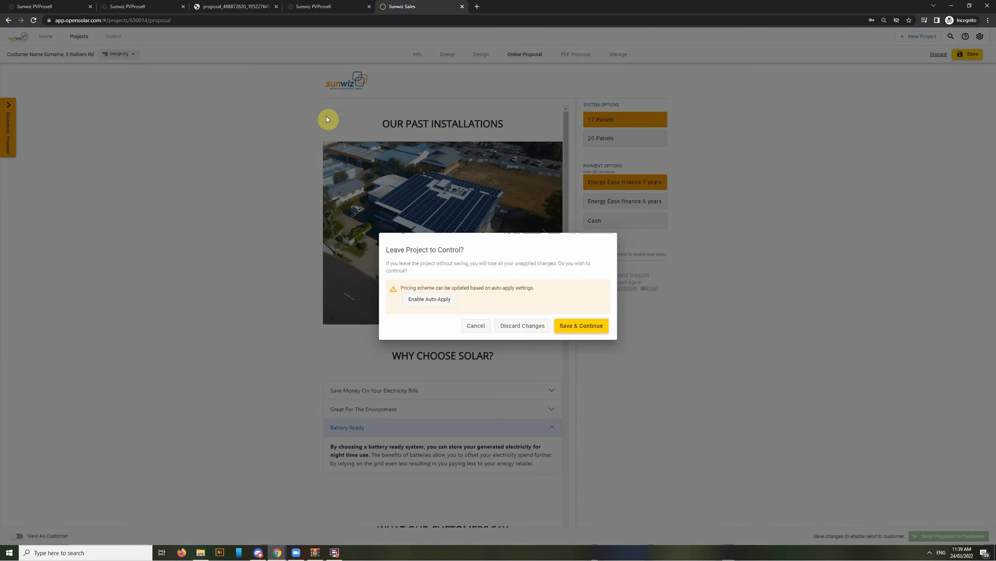
click(522, 325)
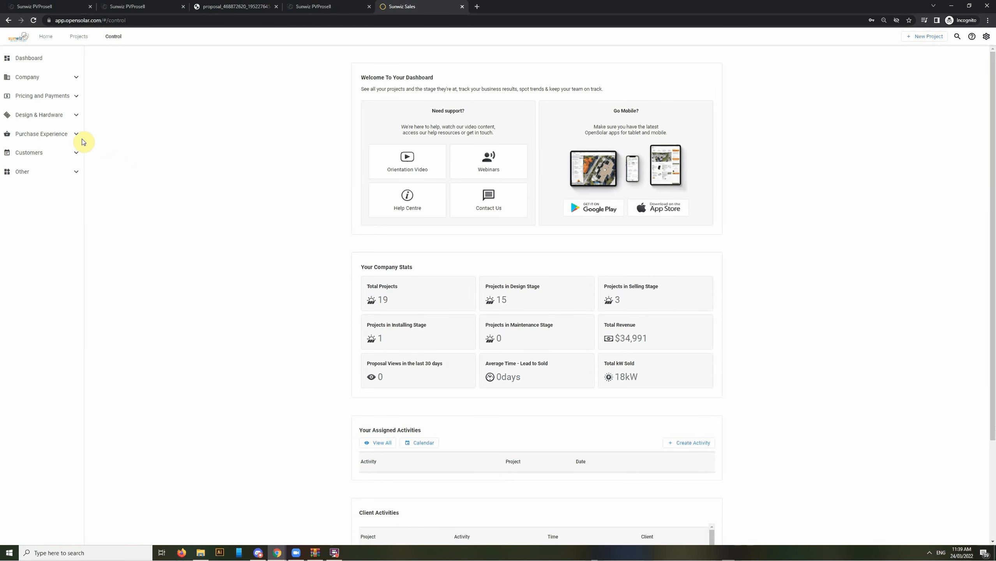
click(73, 172)
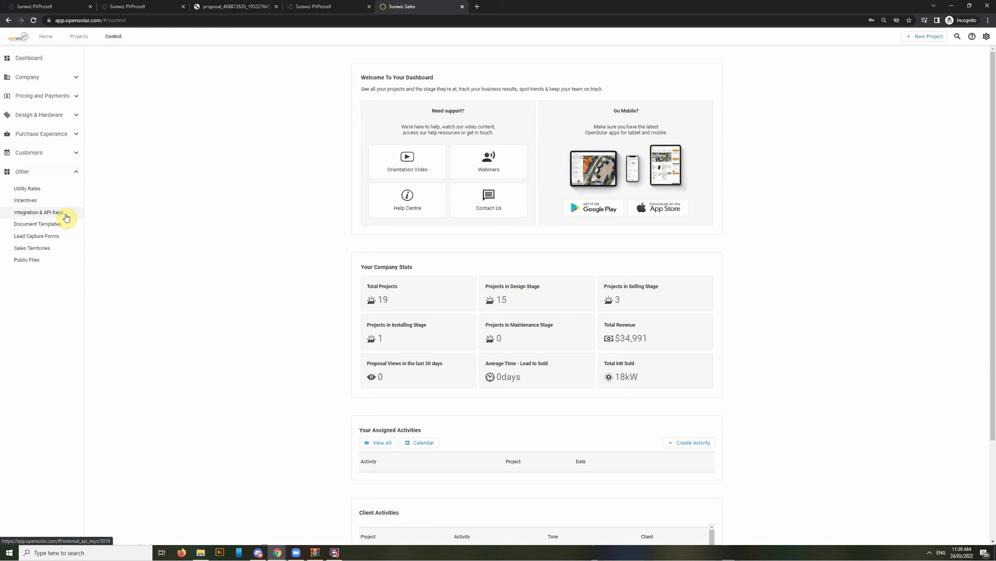
click(65, 216)
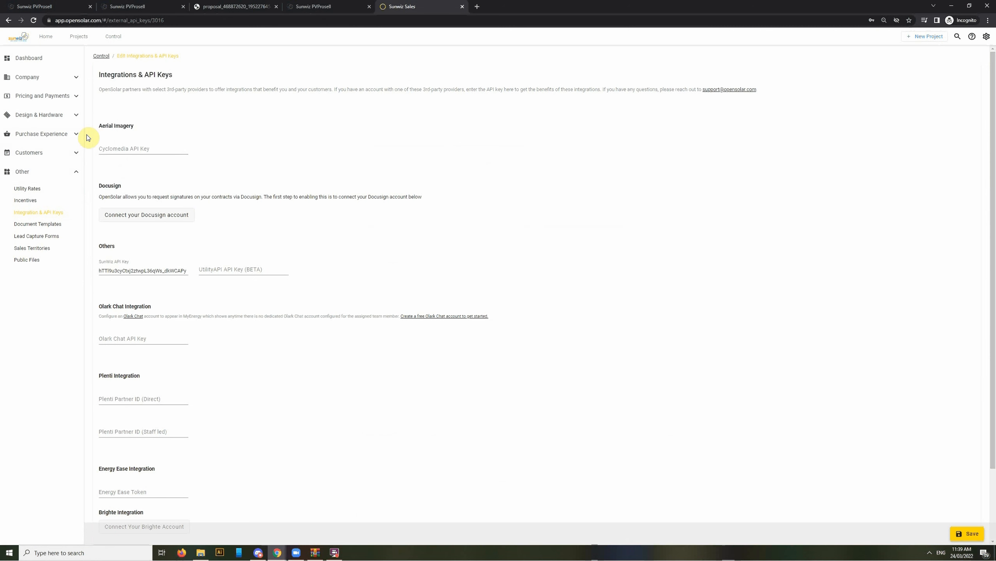
- From the proposal templates list, start a PVProsell template titled Test, view the selectable PVProsell templates, and cancel the creation
click(65, 138)
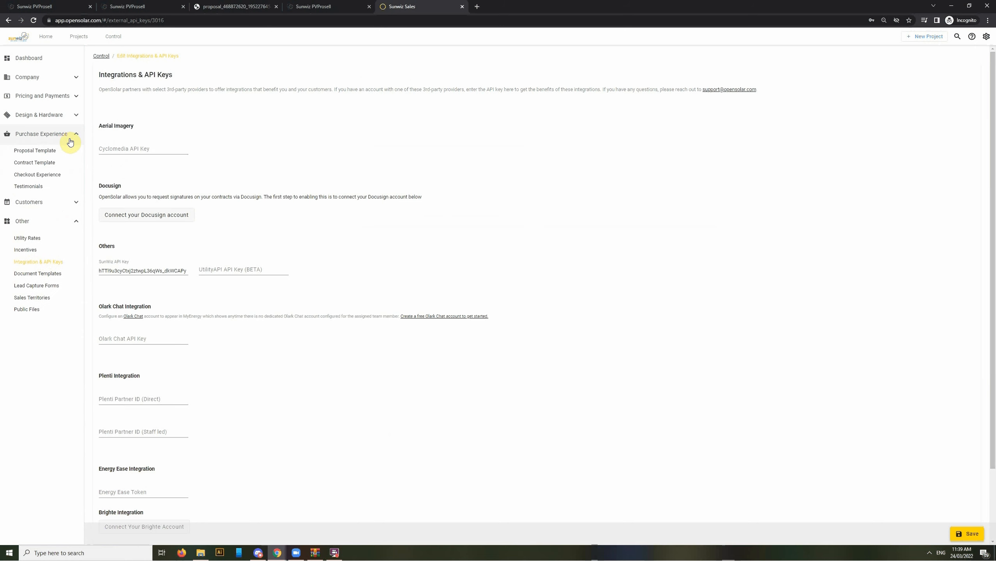
click(54, 150)
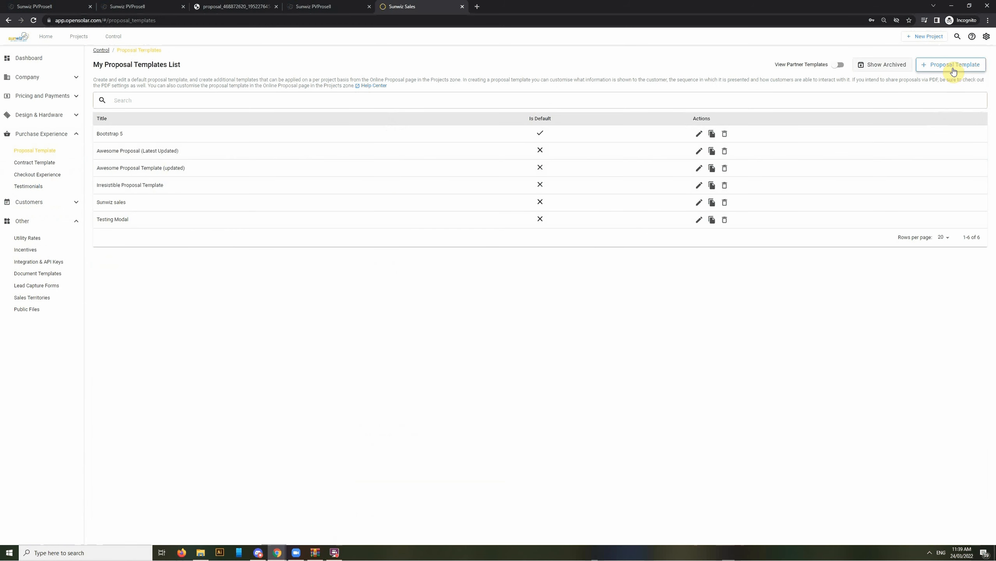
click(955, 71)
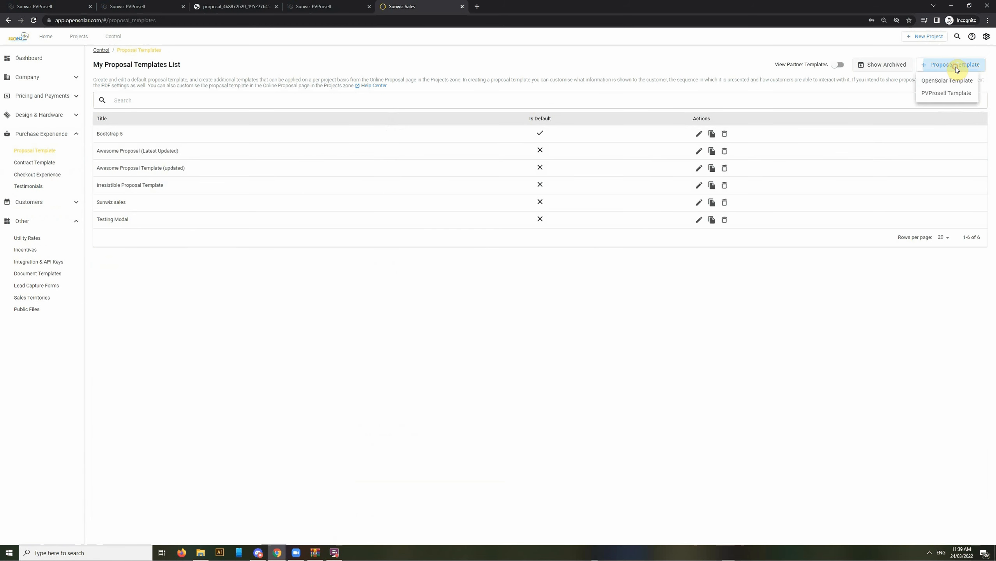
click(943, 94)
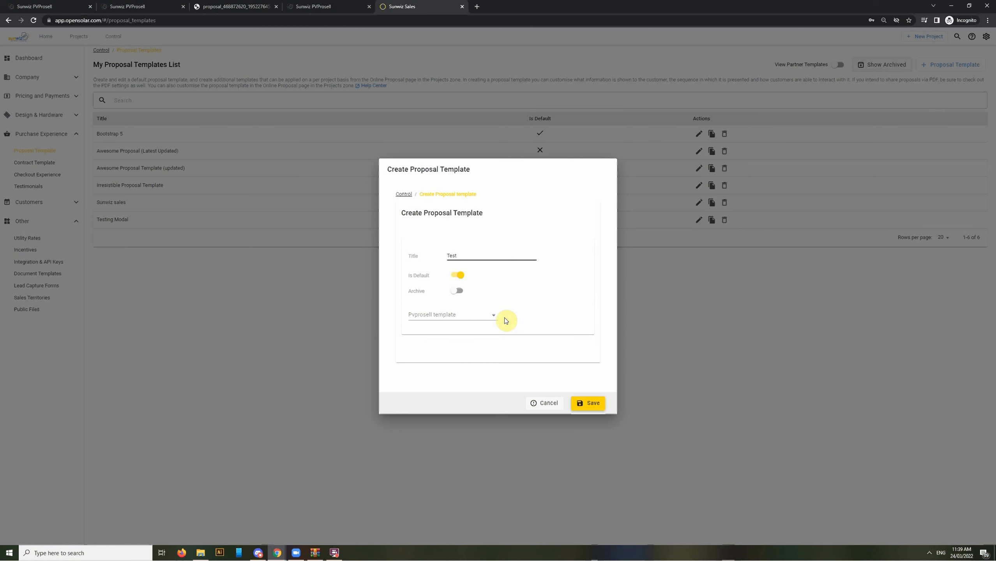
click(489, 314)
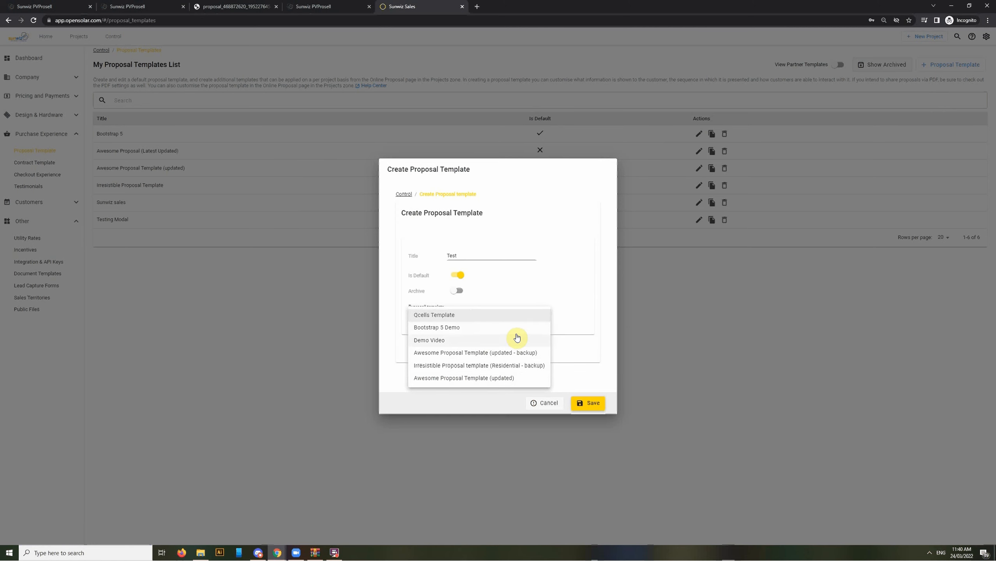
click(604, 324)
click(545, 403)
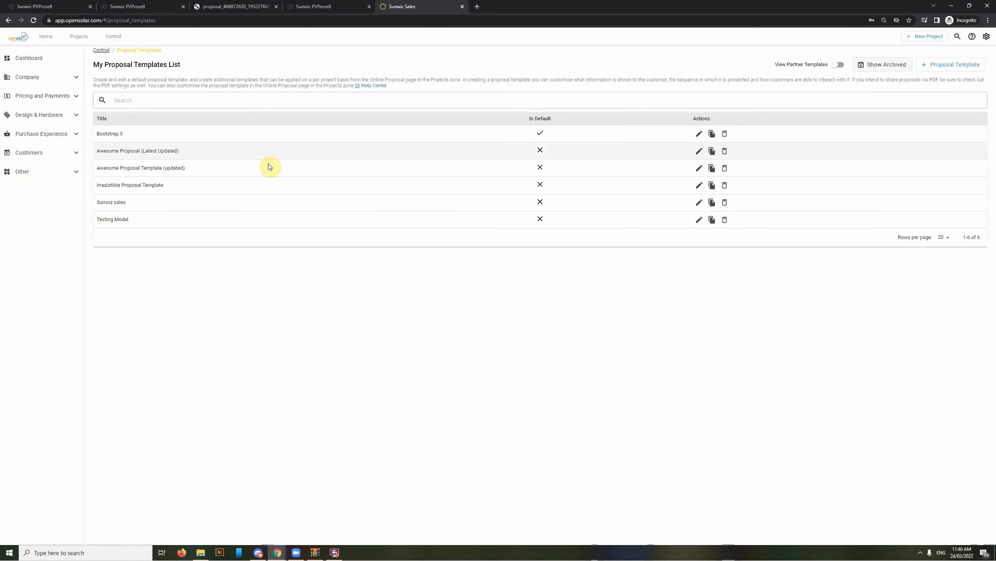
- Return to the project's online proposal and preview the Bootstrap 5 template, advancing through its Our Past Installations carousel
click(8, 20)
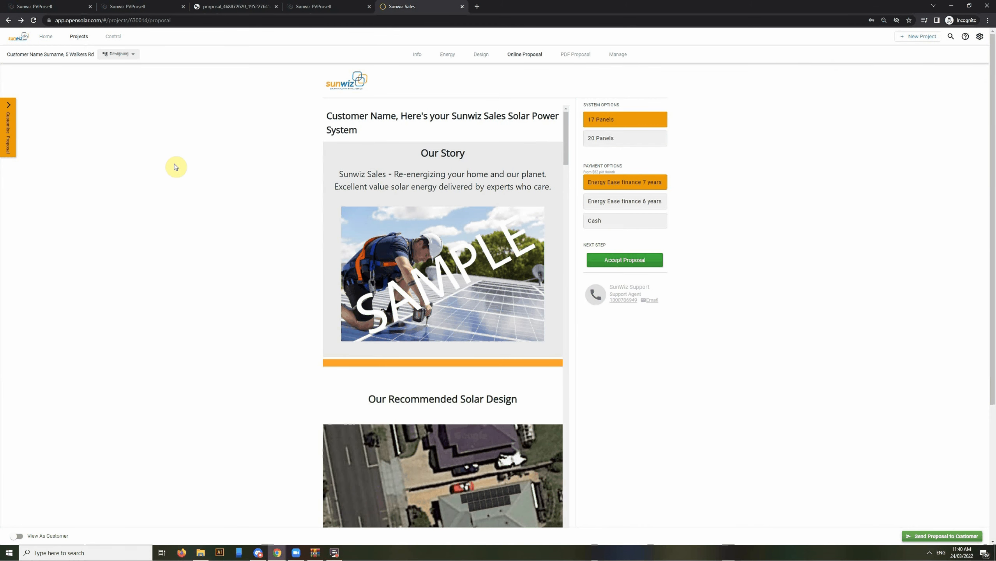
click(11, 130)
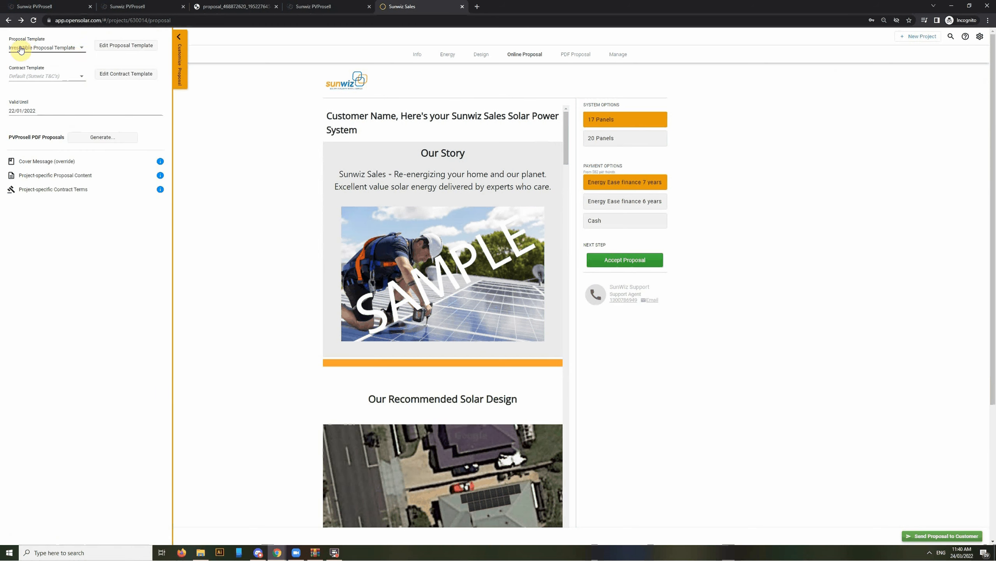
click(77, 48)
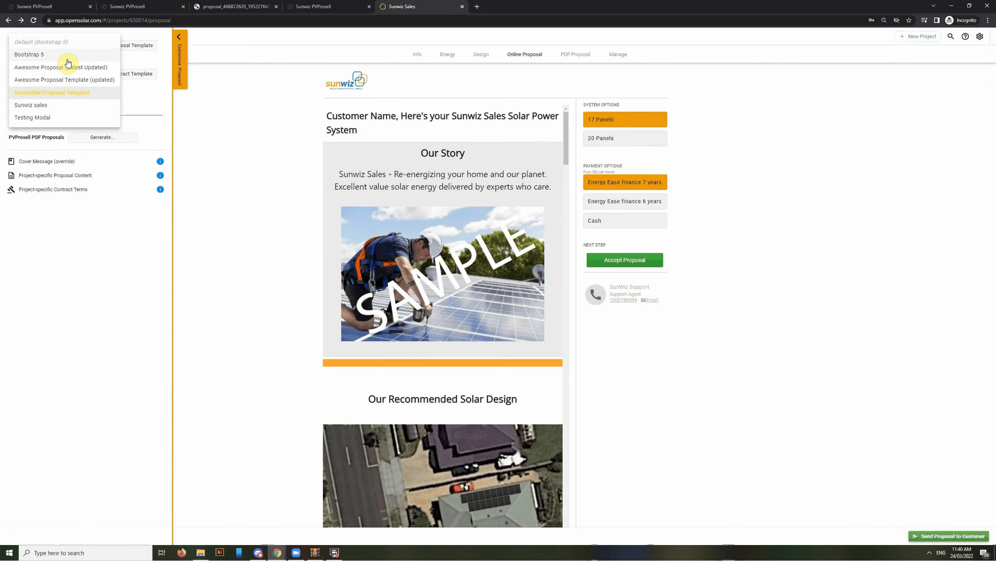
click(67, 59)
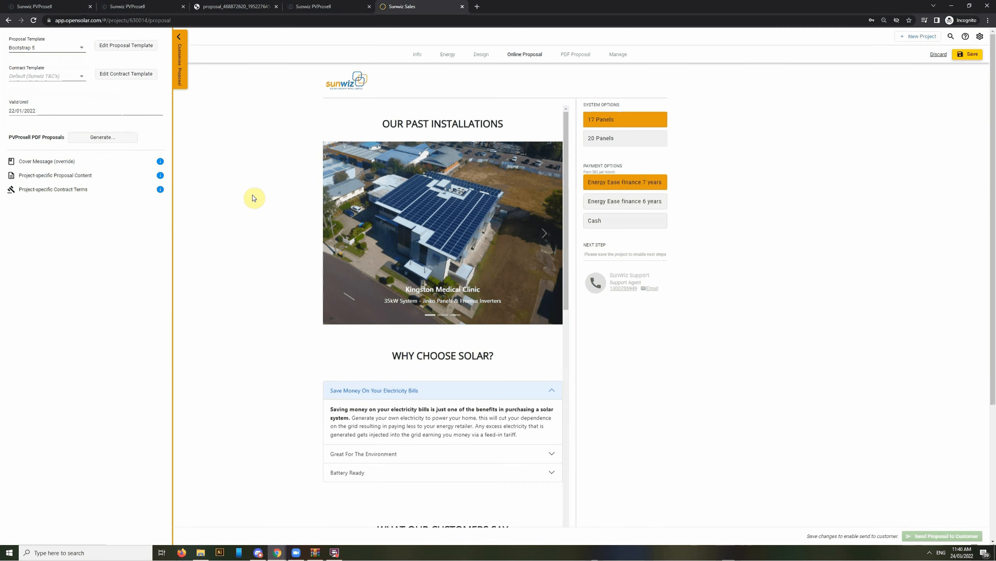
click(546, 231)
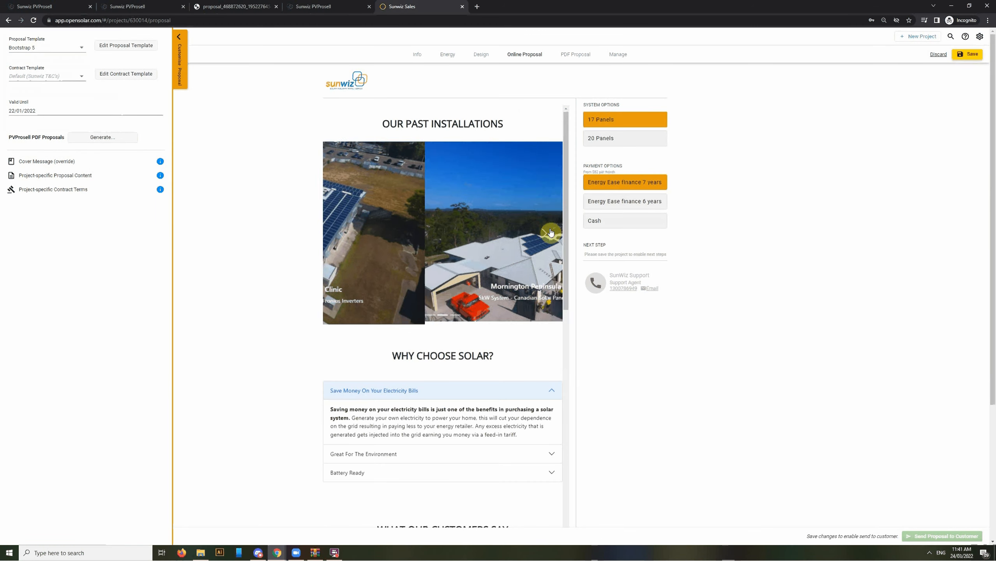
click(549, 232)
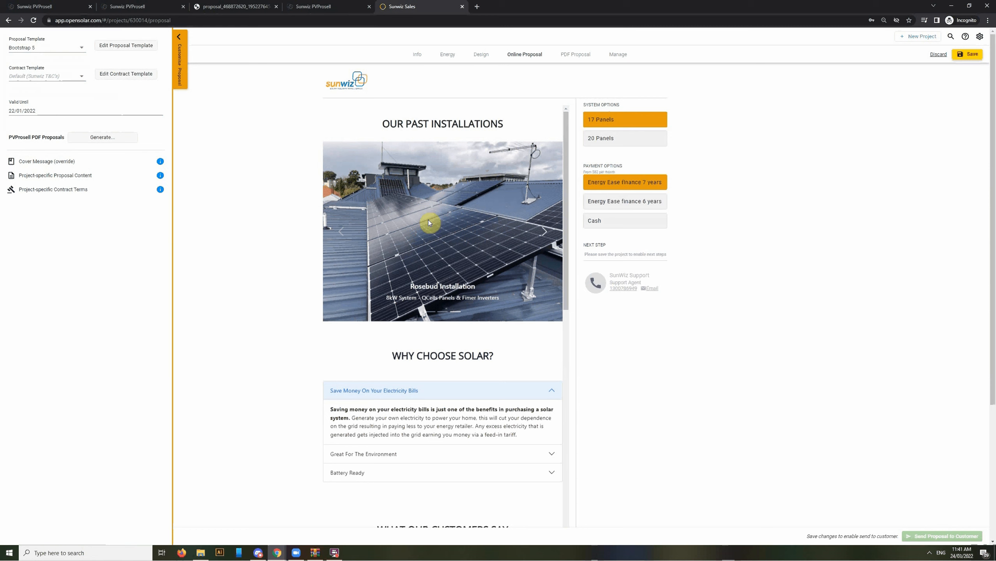
- Set the online proposal template to Awesome Proposal (Latest Updated) and review the proposal's content
click(70, 47)
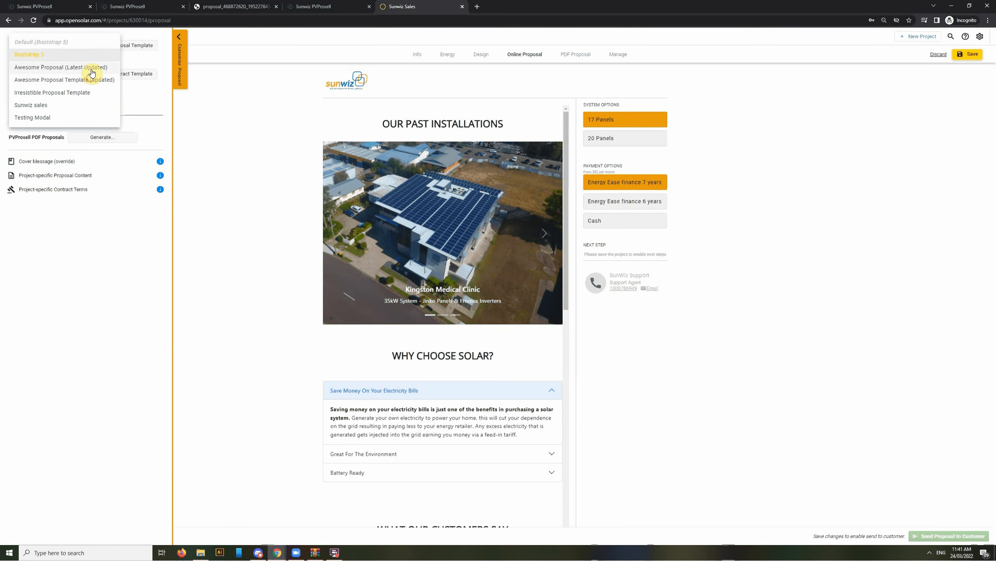
click(91, 69)
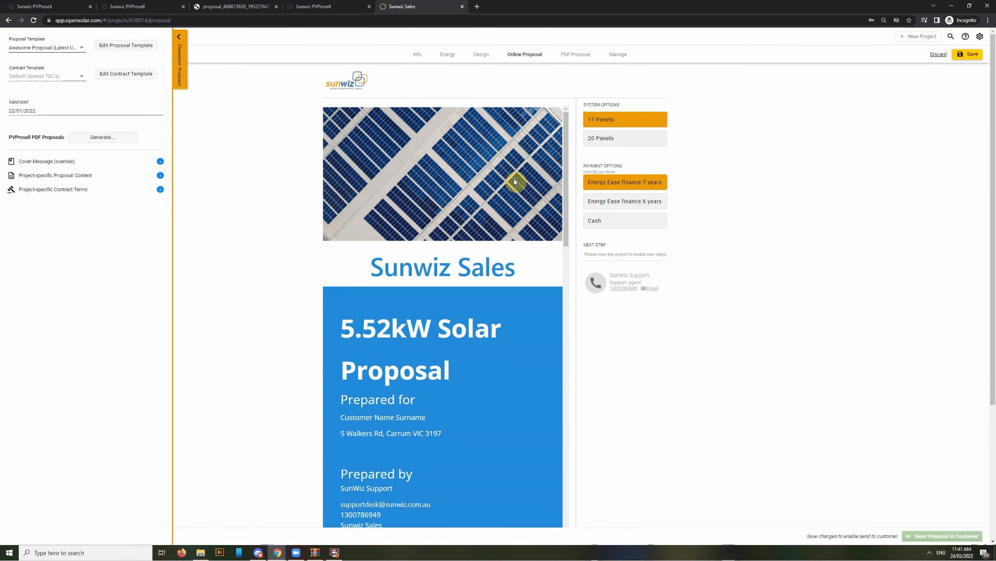
scroll(488, 208, down, 15)
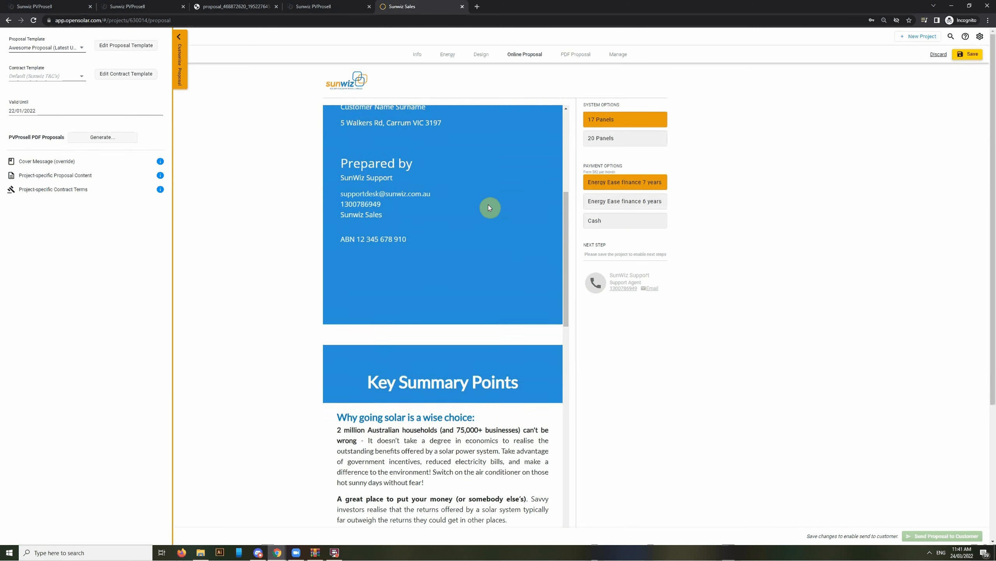
scroll(485, 237, down, 5)
scroll(489, 270, up, 20)
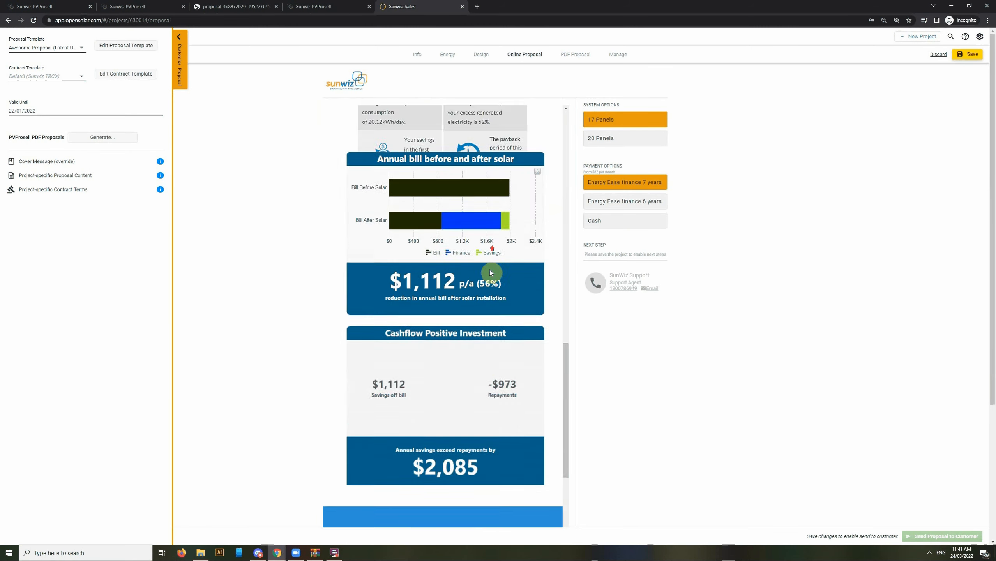
scroll(520, 294, up, 2)
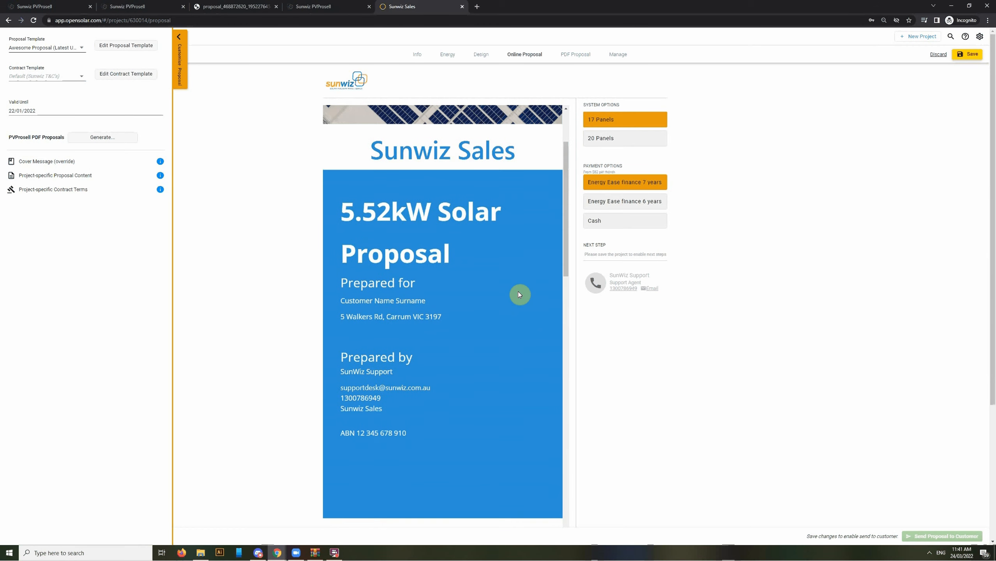